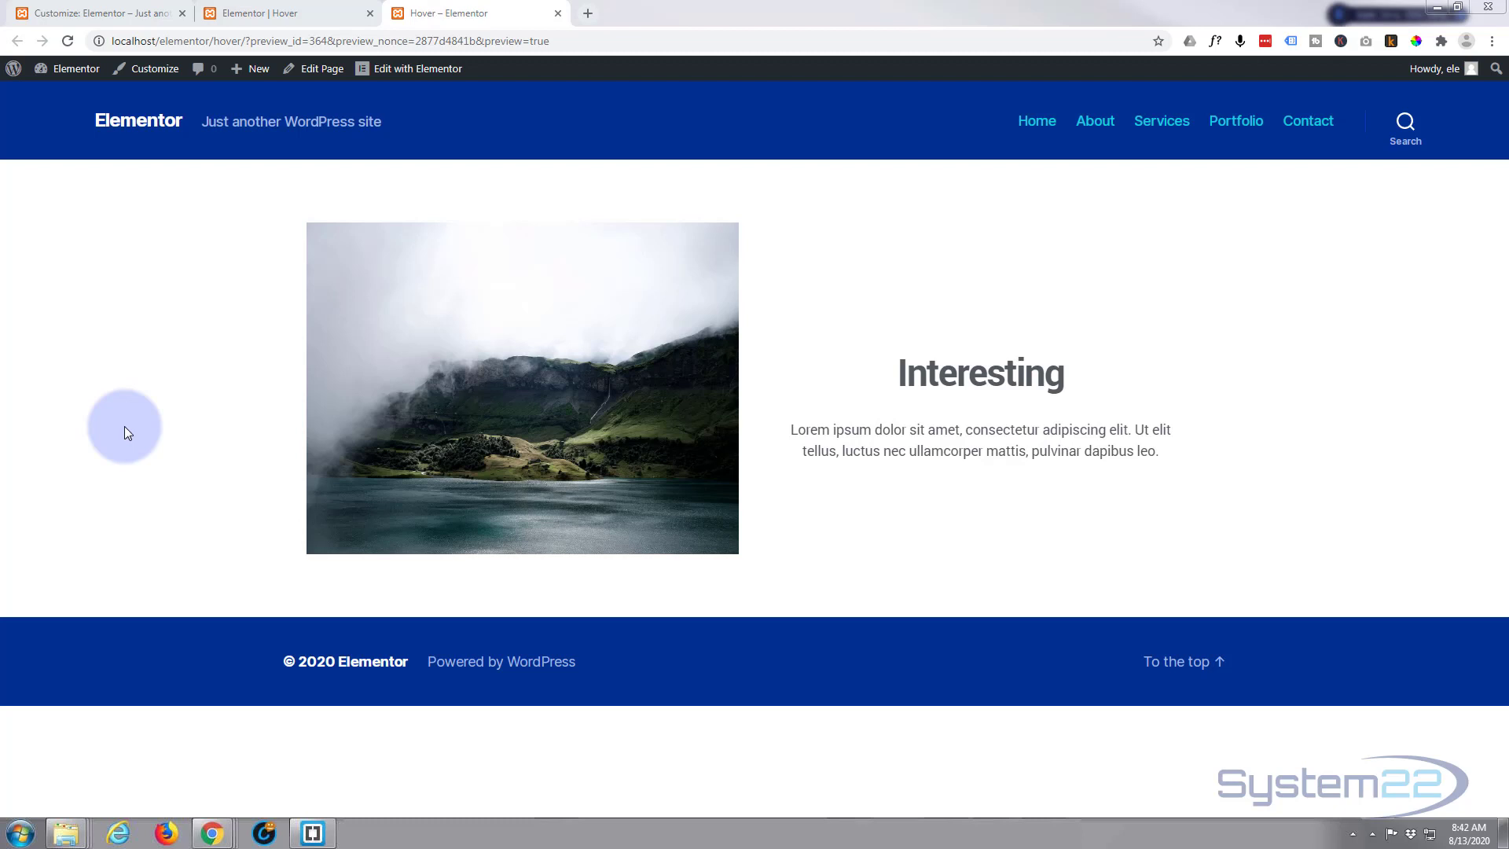
Step: Drag a Text Editor widget from the Elements panel into the empty section below the images
left_click(279, 14)
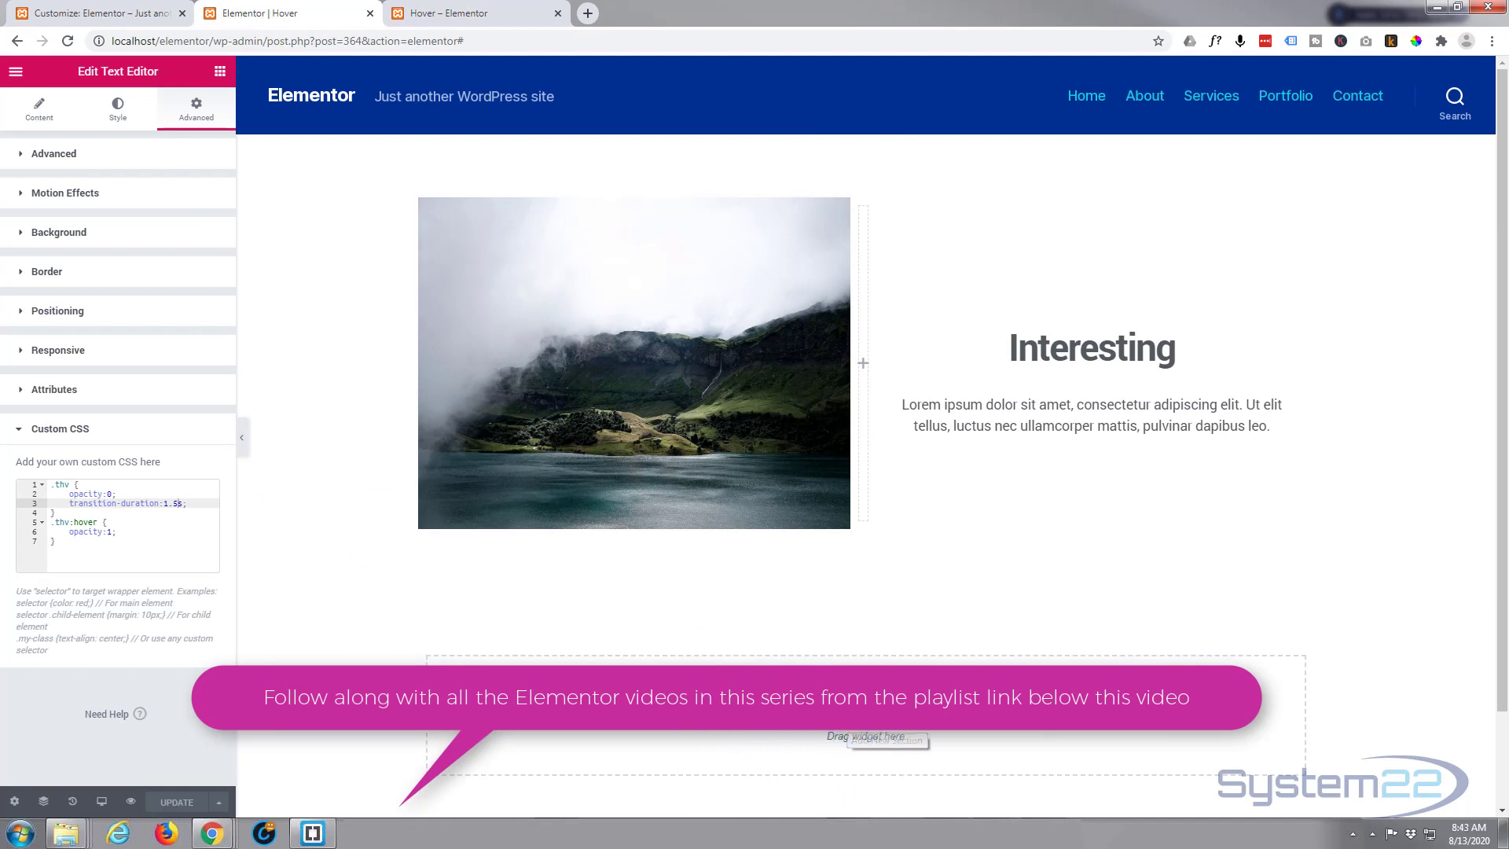
left_click(220, 73)
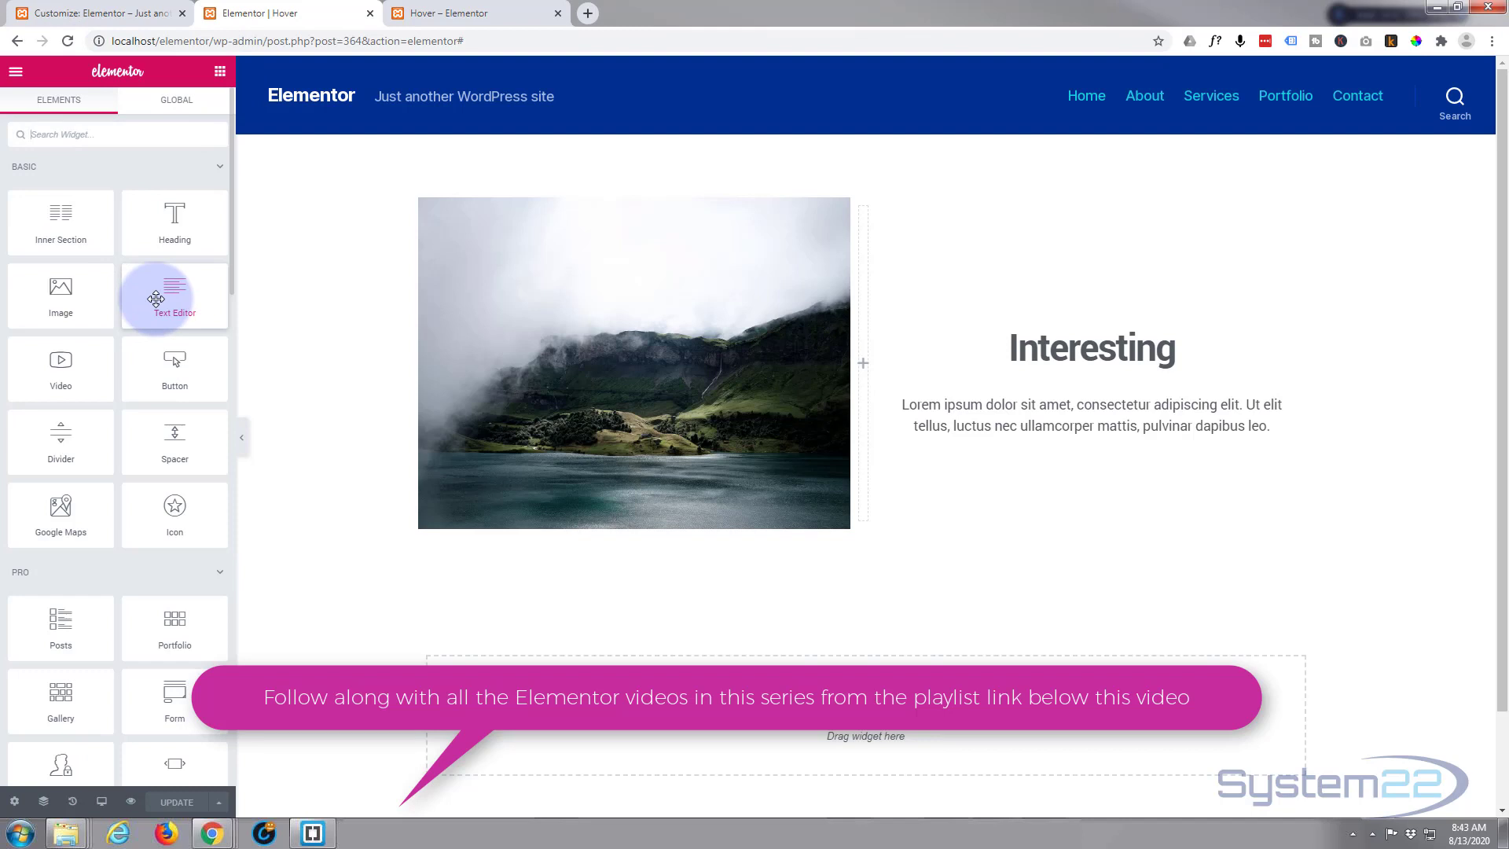
left_click_drag(156, 299, 589, 737)
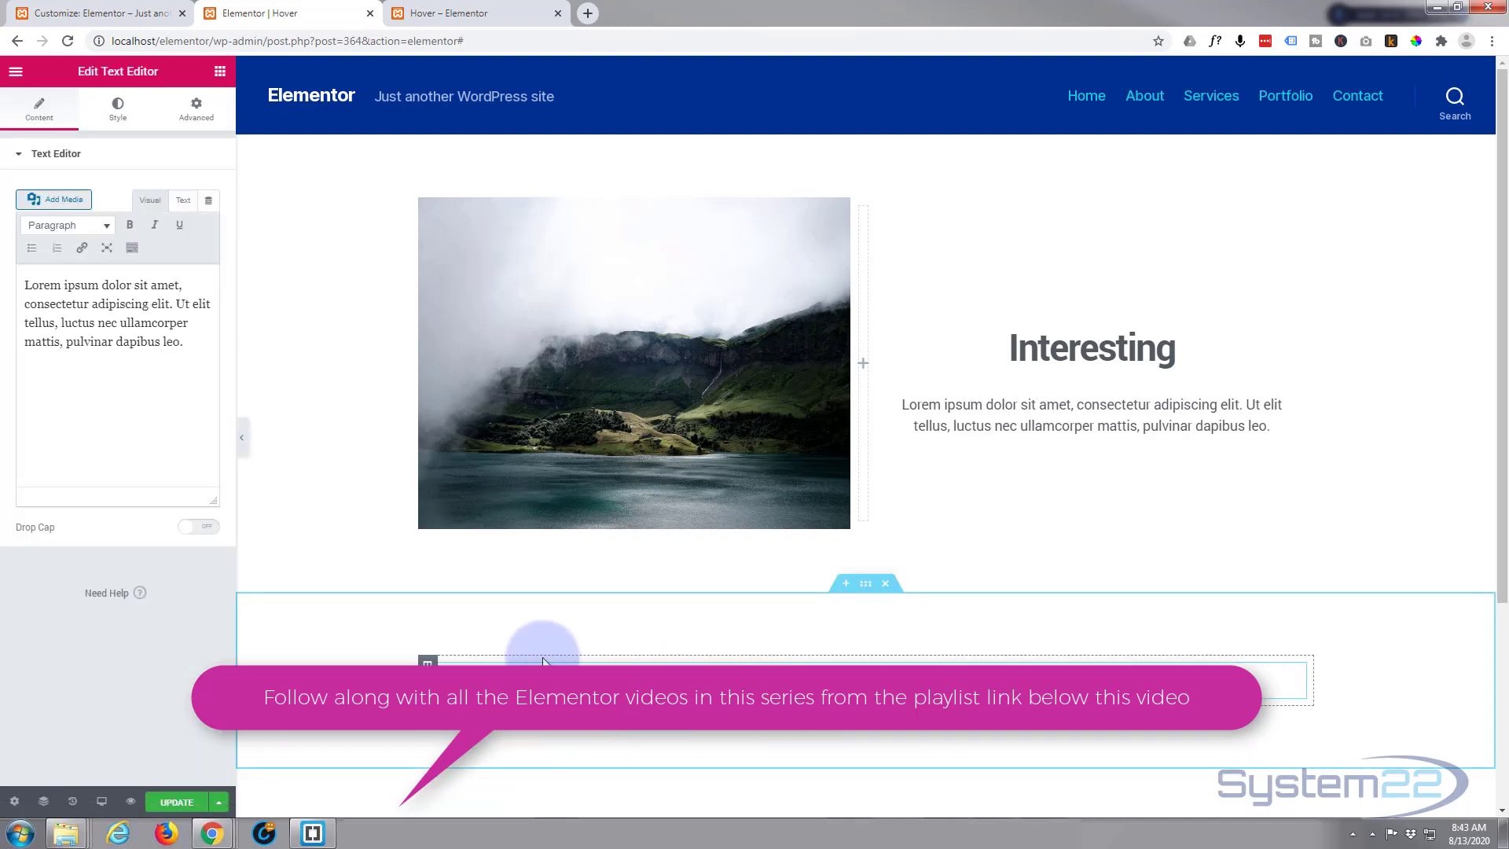
mouse_move(1092, 363)
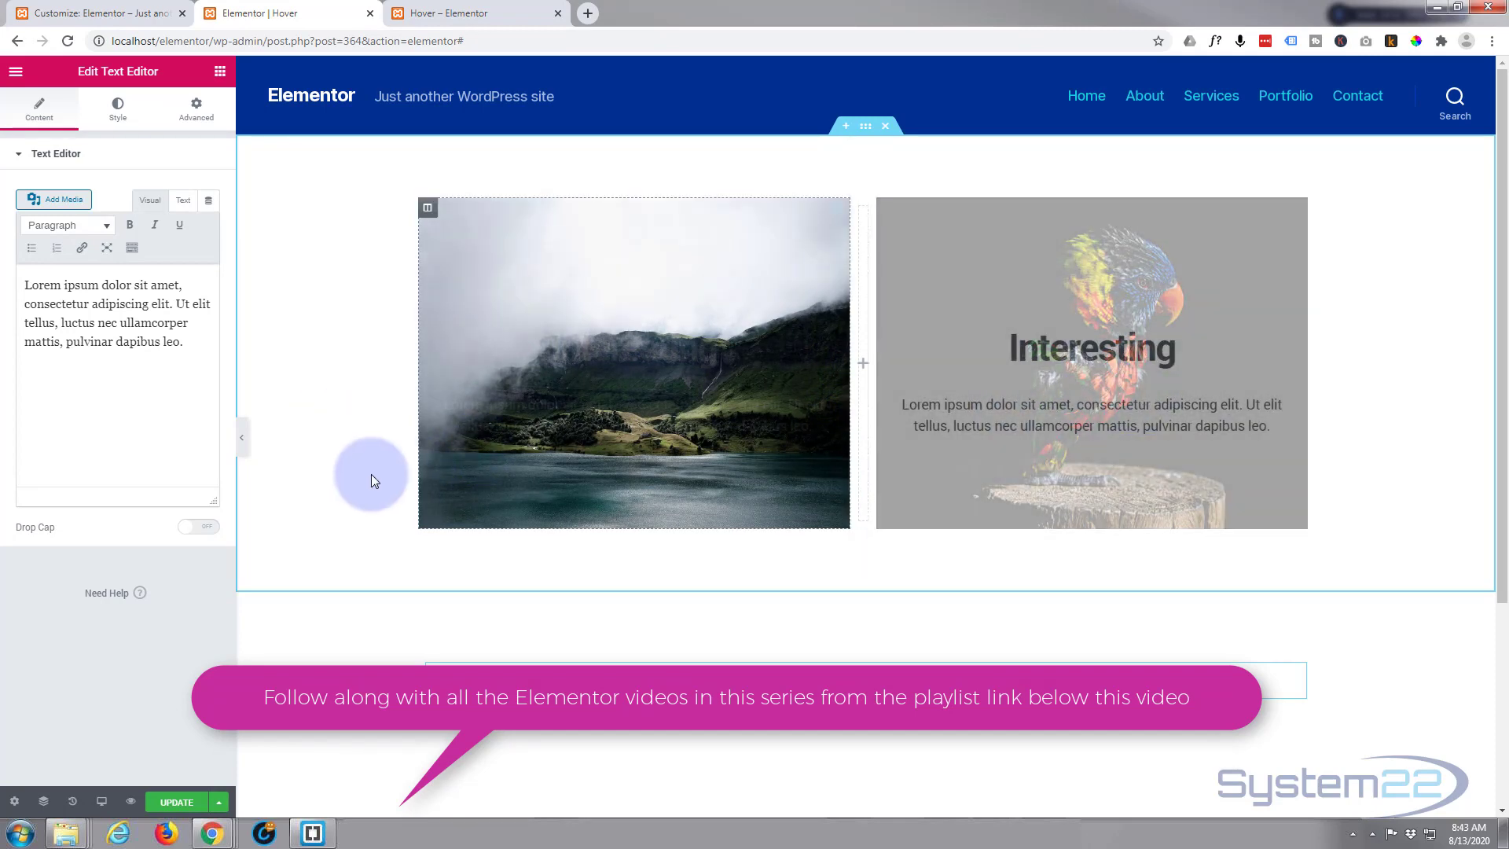
scroll(339, 540, "down", 2)
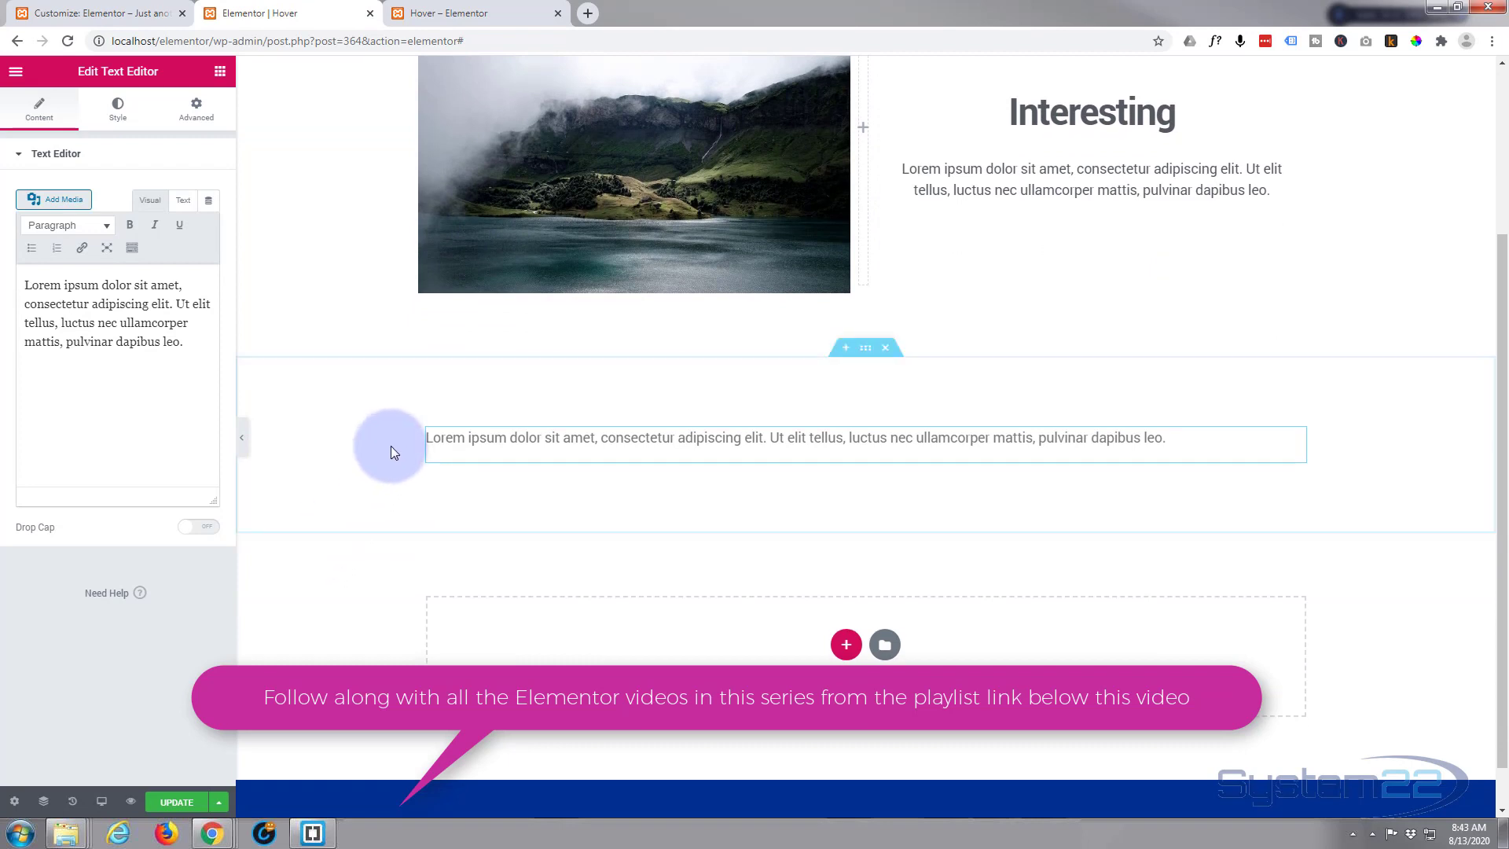
Step: Add two new columns beside the text column using Add New Column
right_click(426, 439)
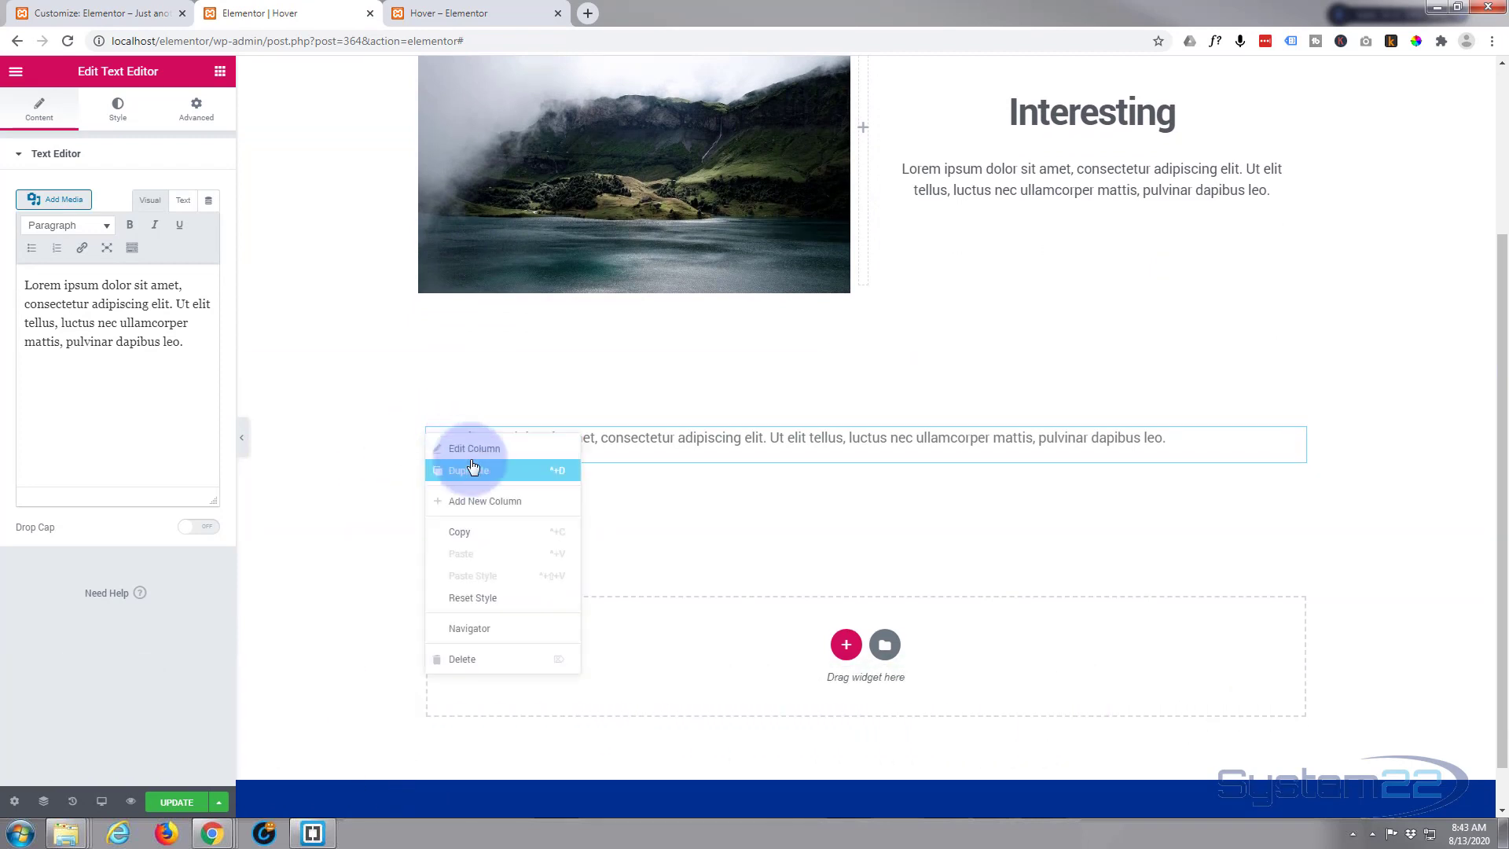
left_click(481, 501)
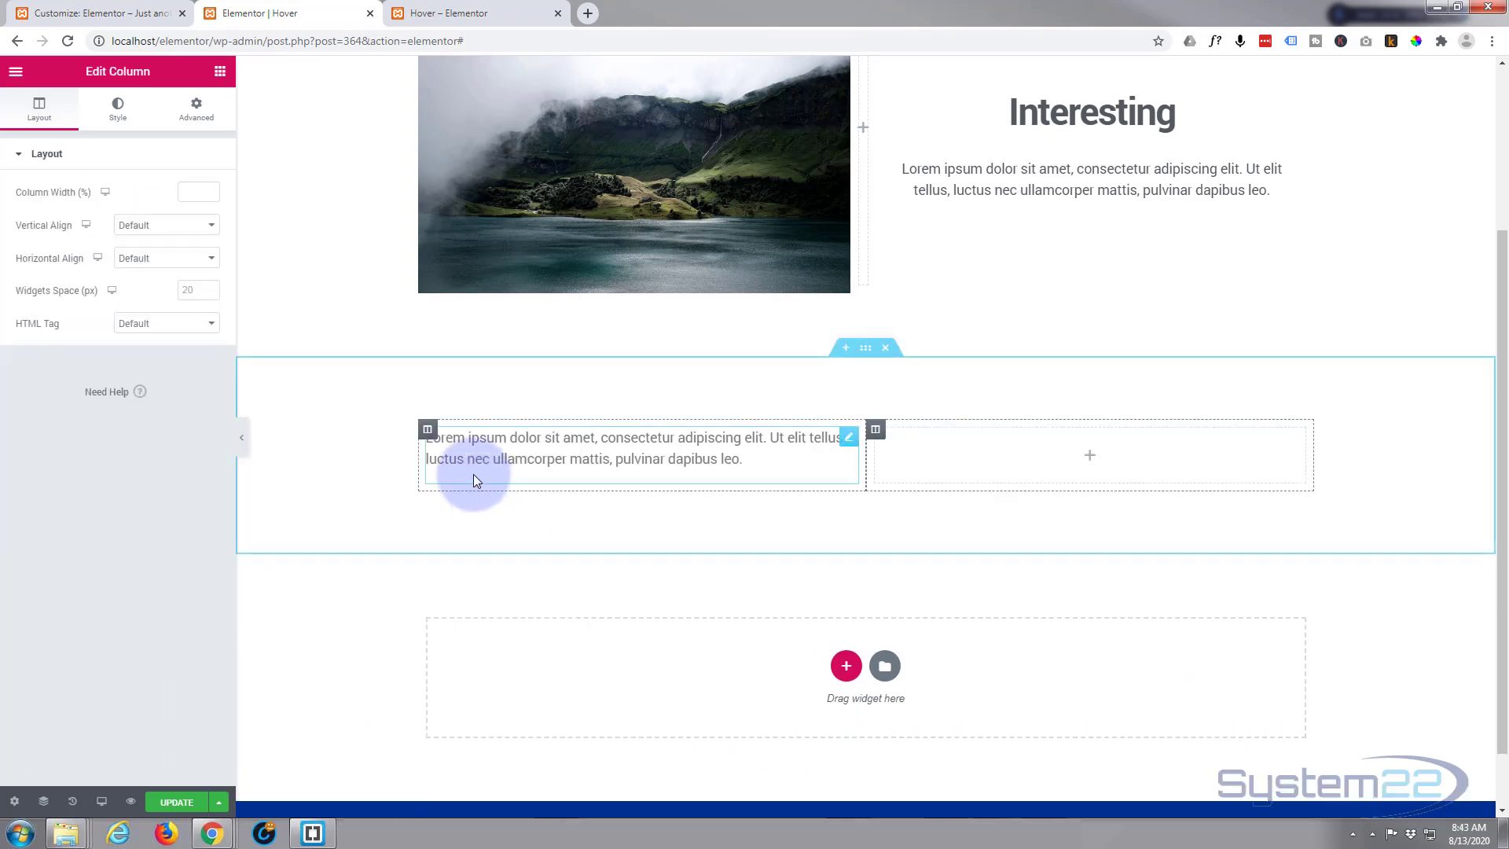
right_click(427, 435)
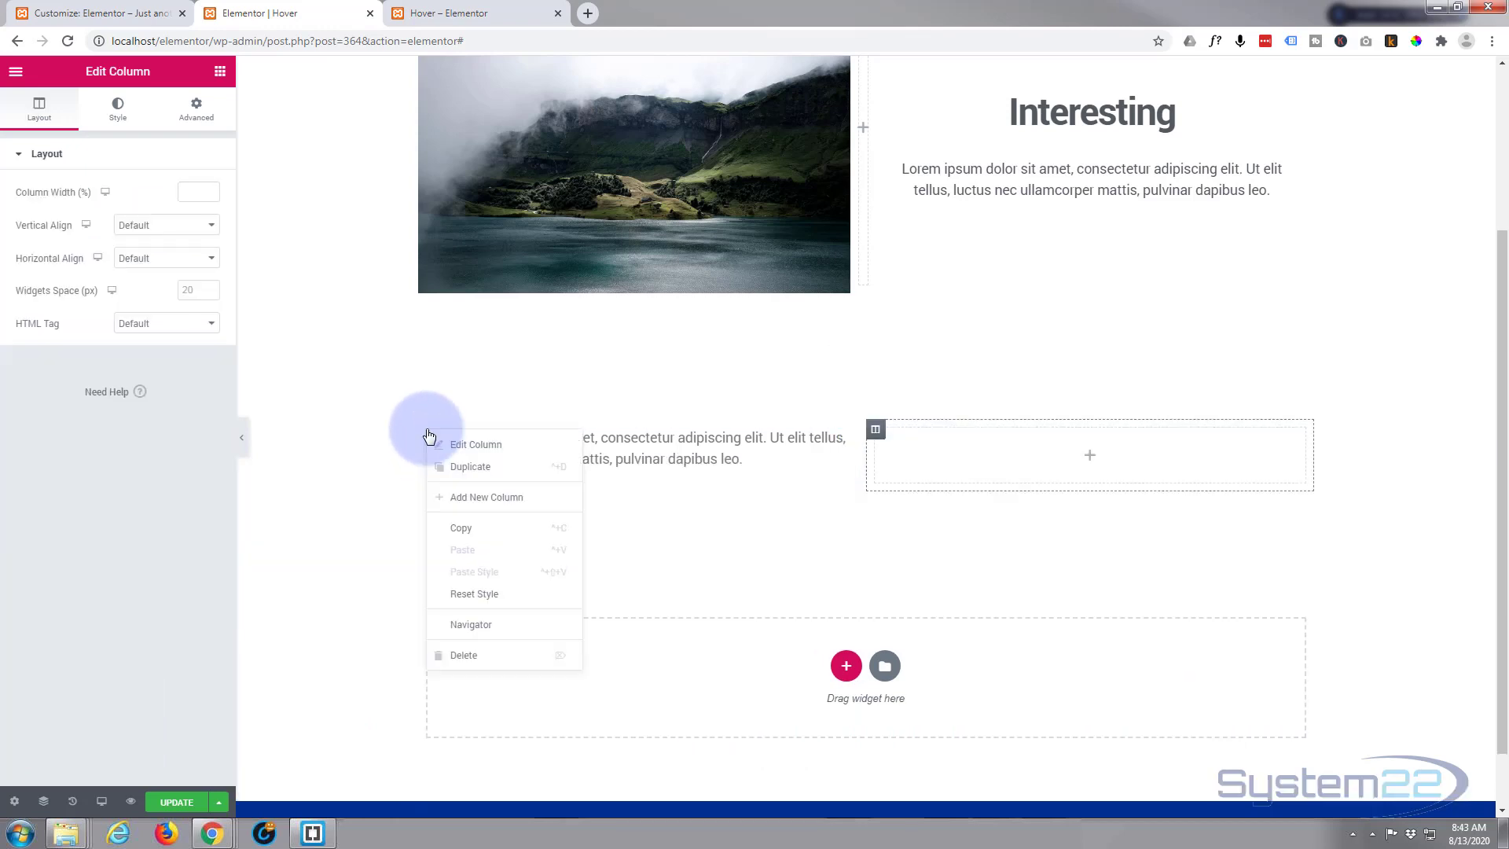
left_click(465, 500)
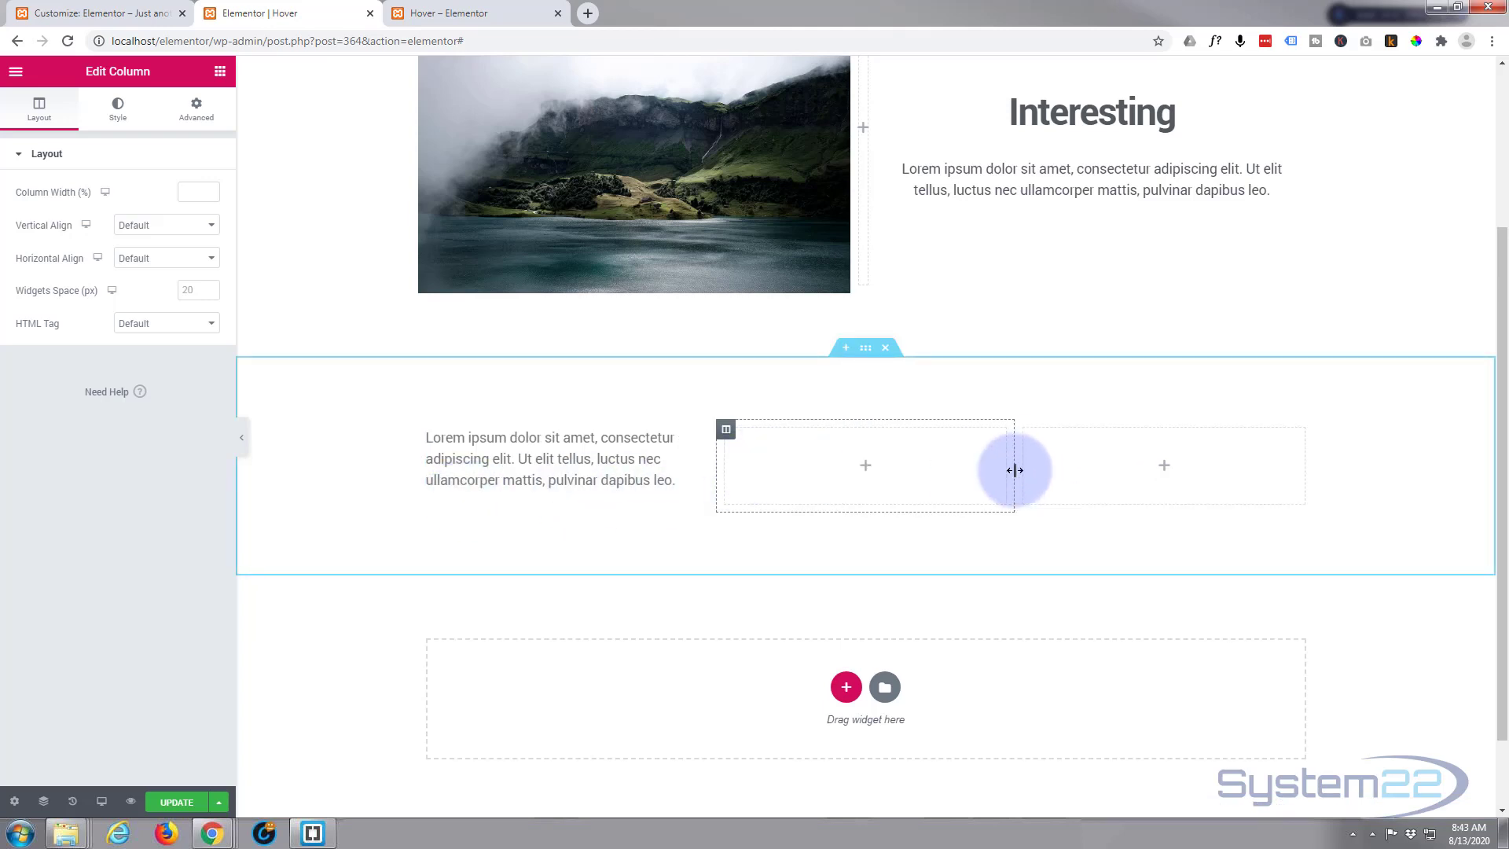
Step: Resize the columns: widen the text column and shrink the middle one to a narrow gap
left_click_drag(1015, 470, 871, 473)
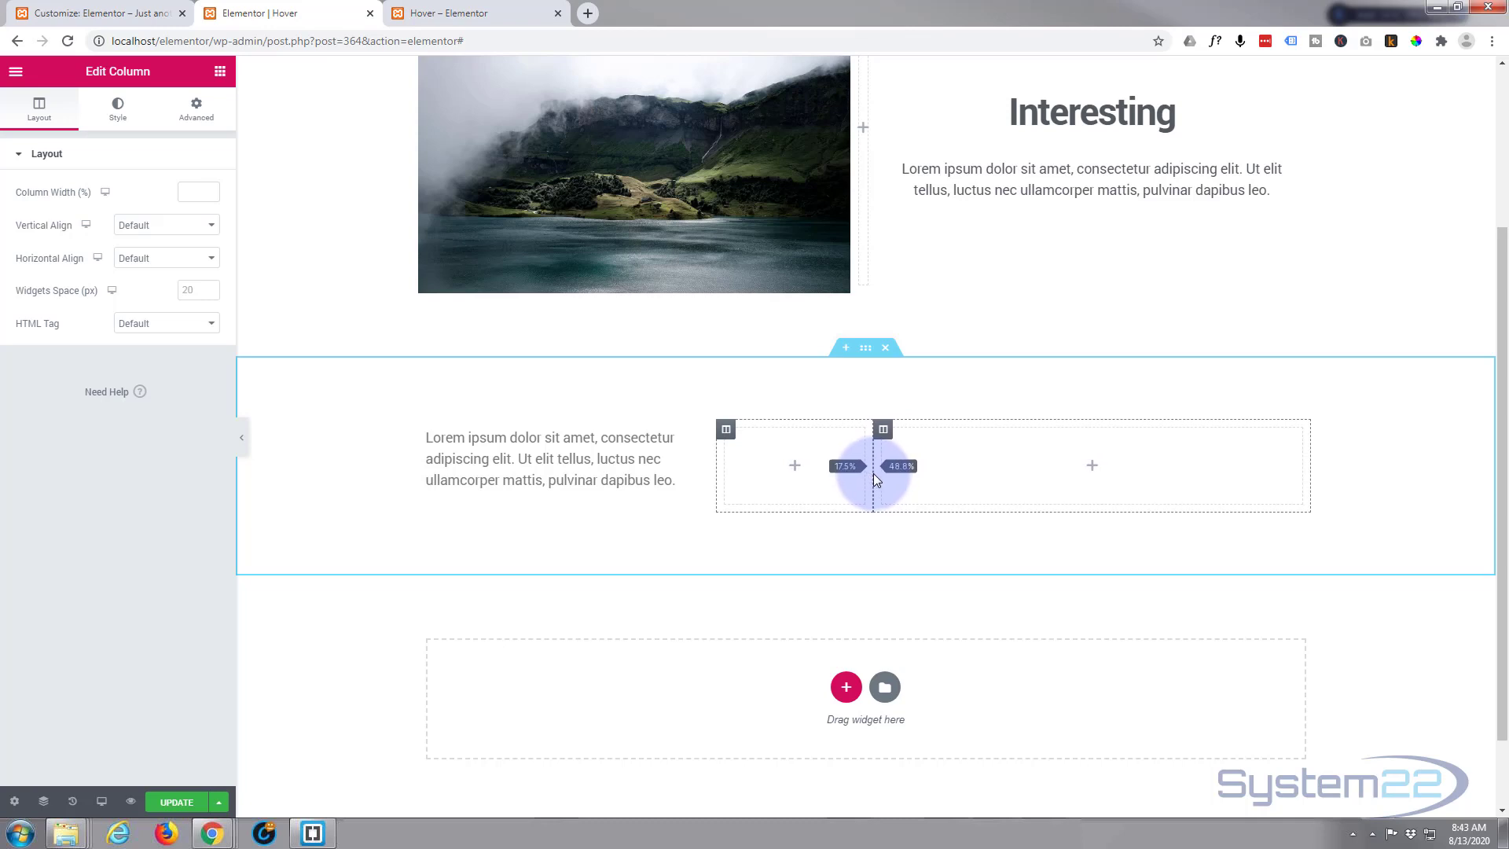
left_click_drag(874, 473, 873, 473)
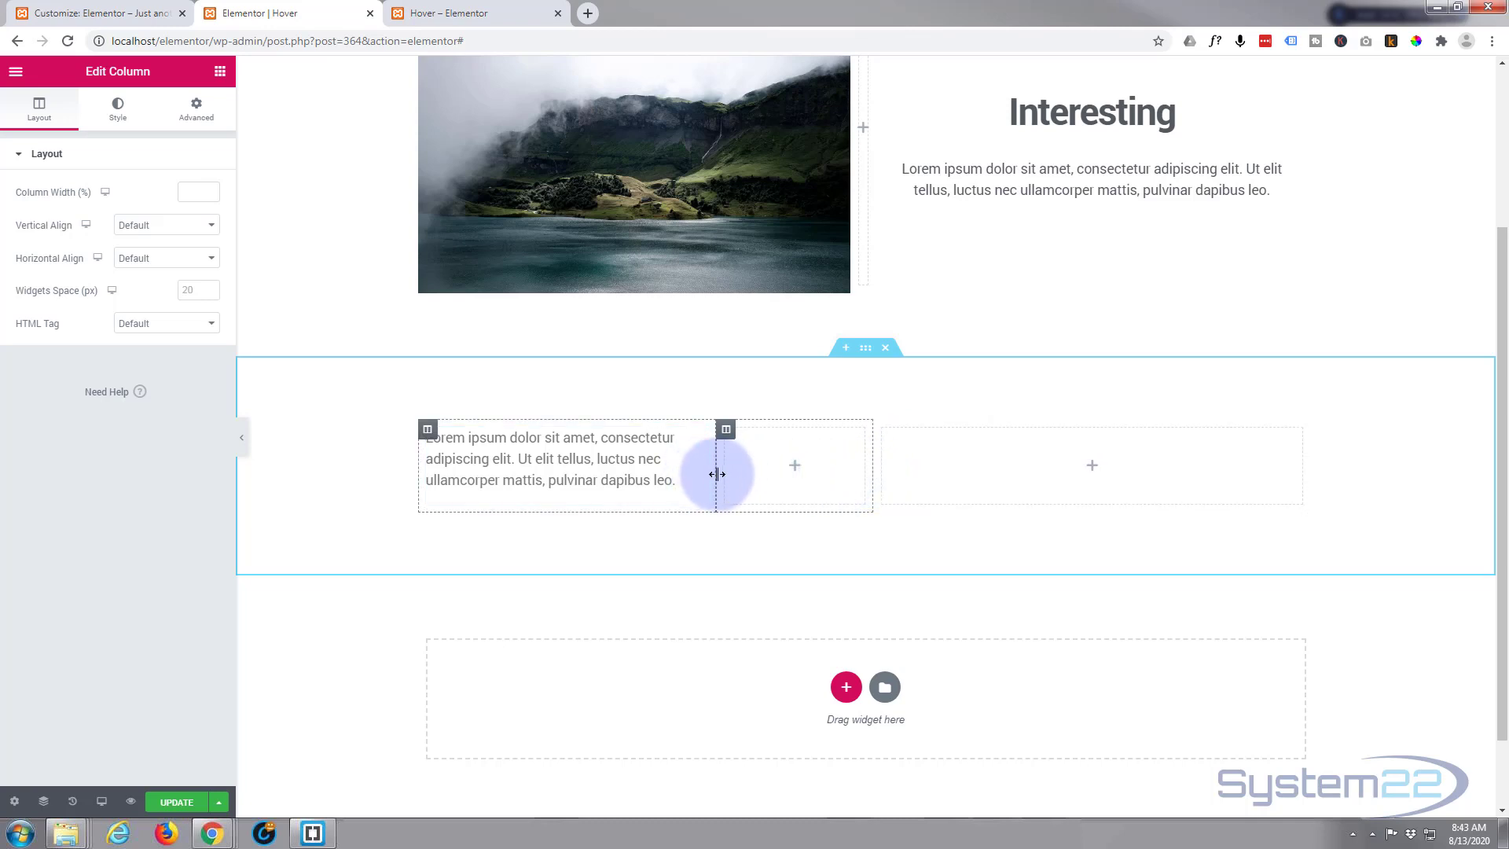
left_click_drag(715, 474, 856, 489)
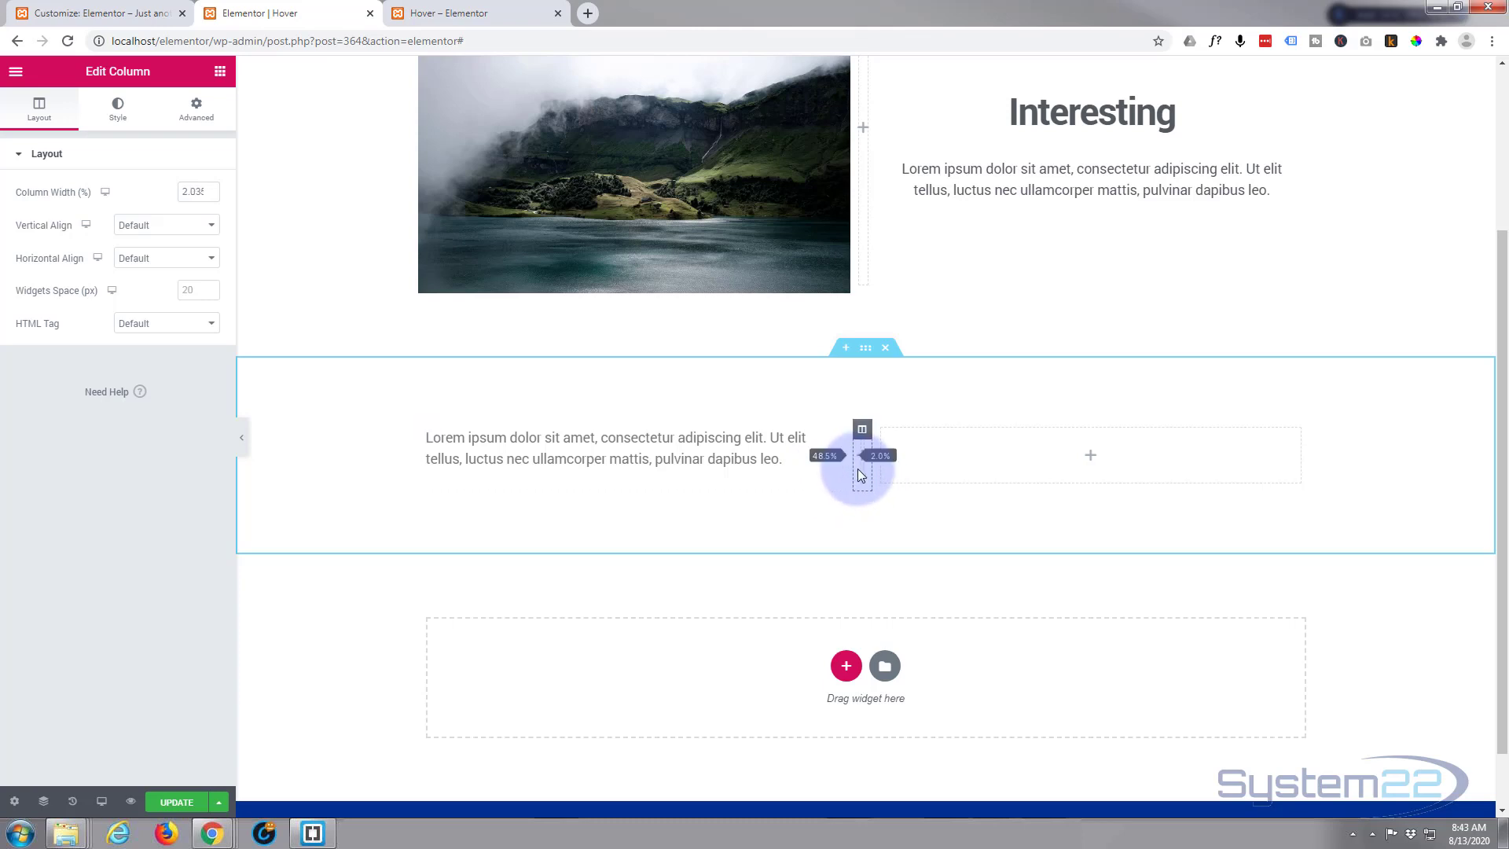
left_click_drag(858, 475, 874, 463)
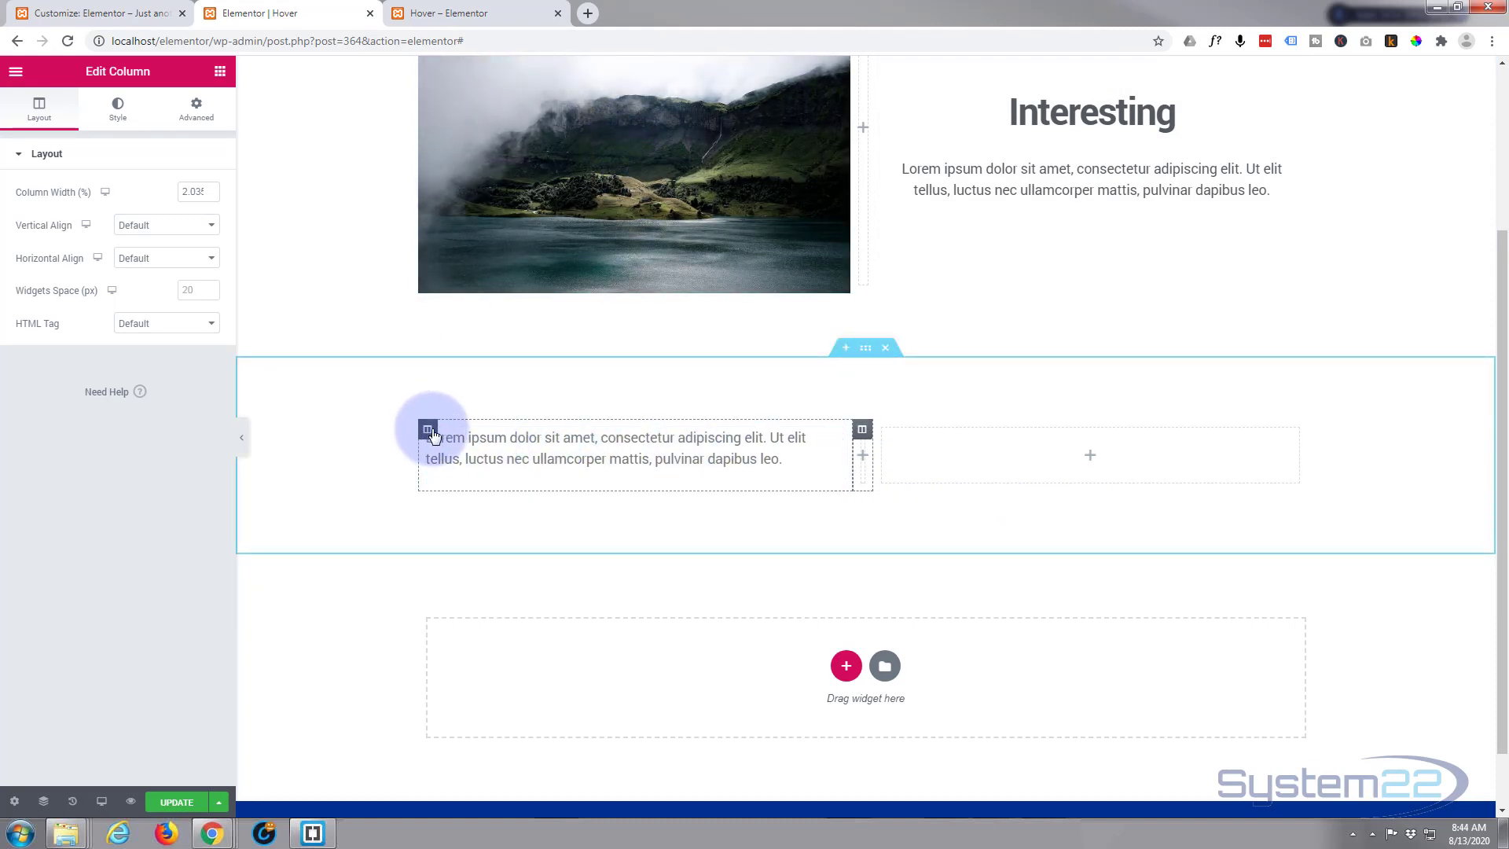
mouse_move(603, 449)
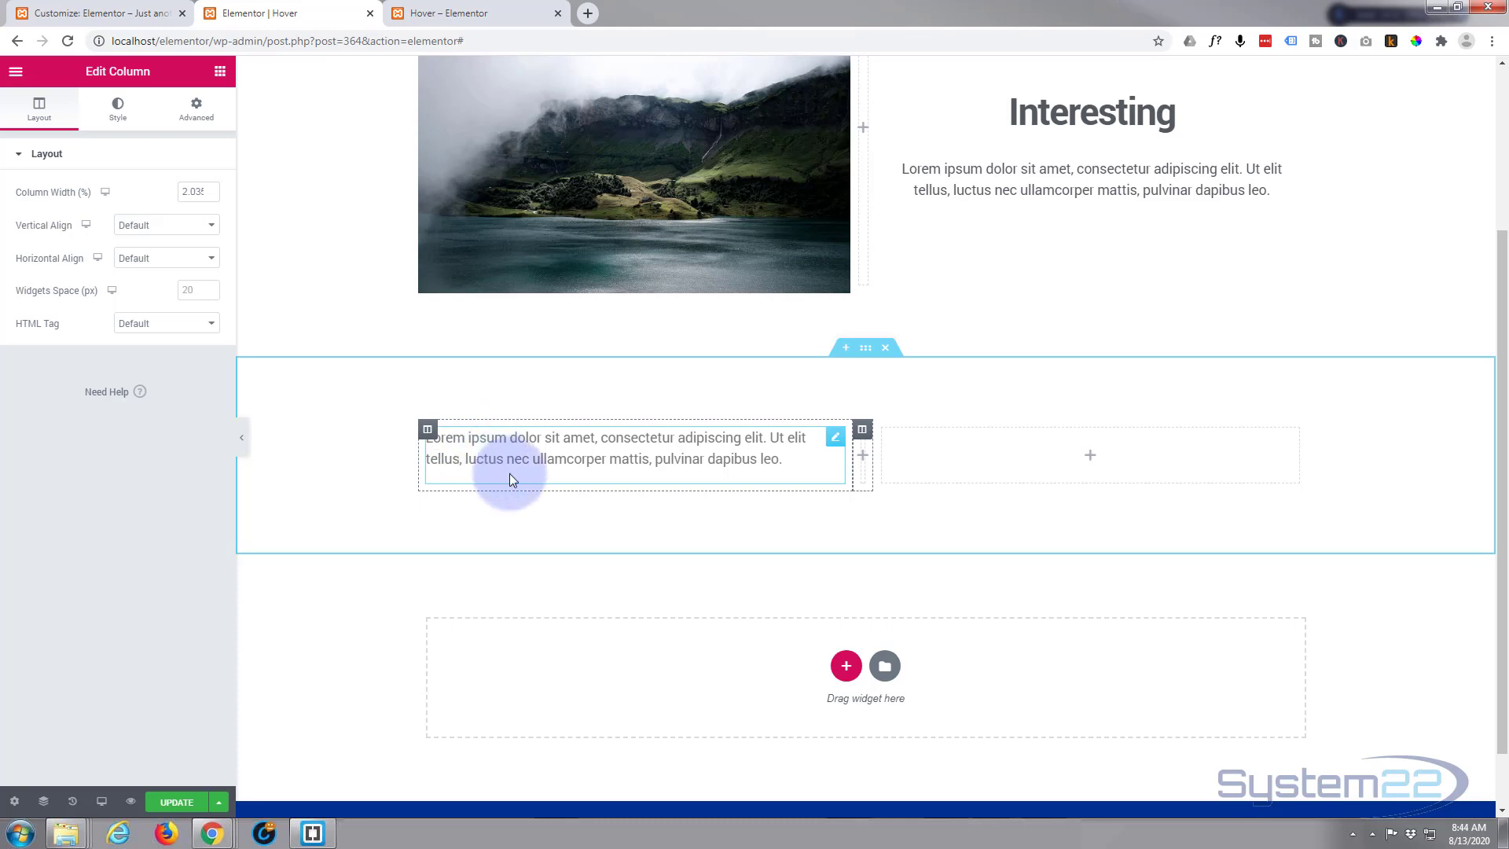
Step: Insert a 'Fantastic!' line above the Lorem ipsum text and format it as Heading 2
left_click(835, 437)
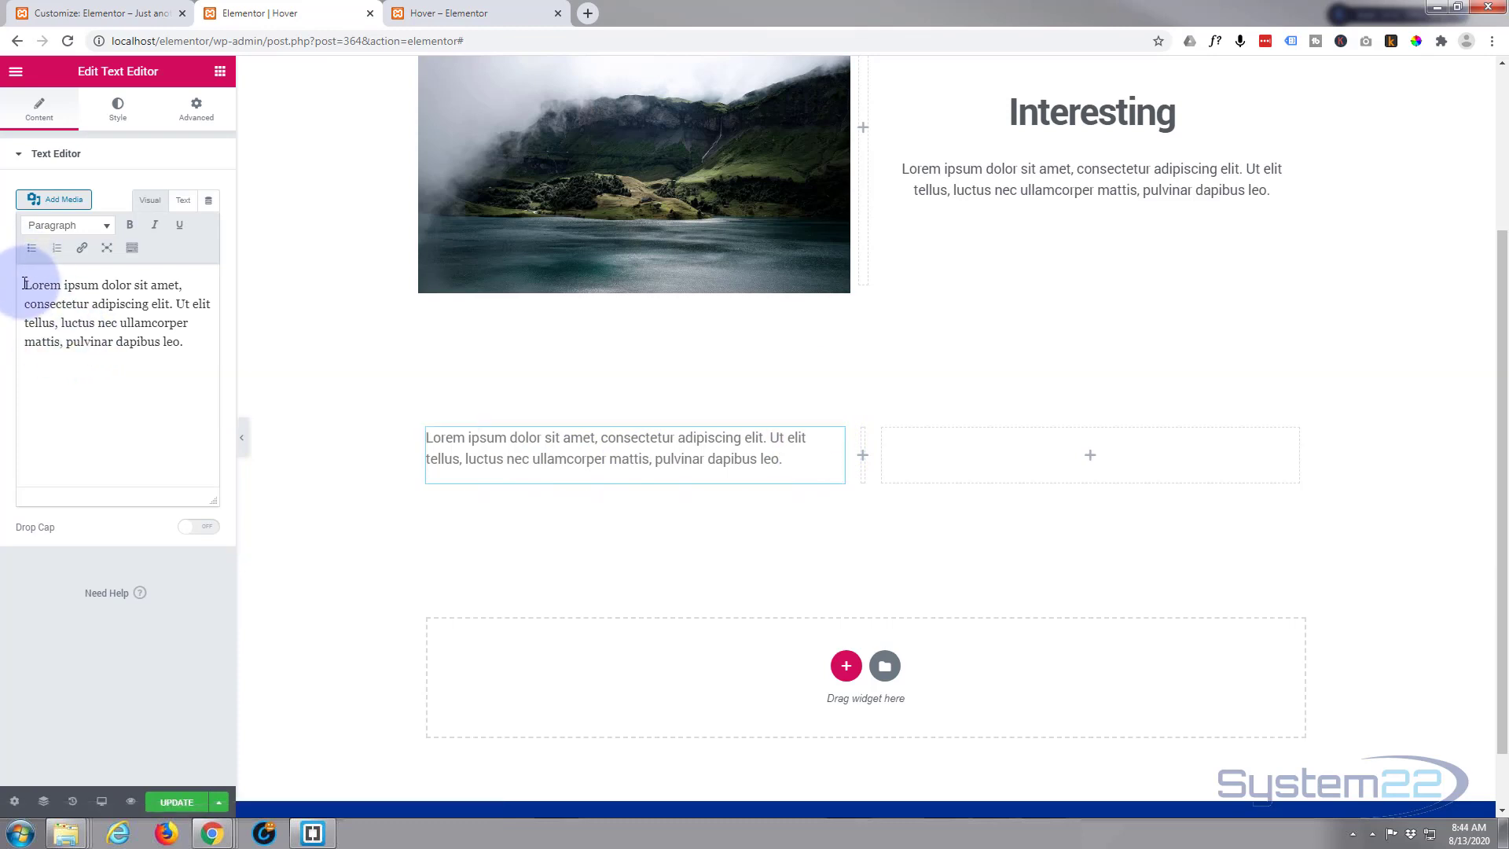
left_click(26, 286)
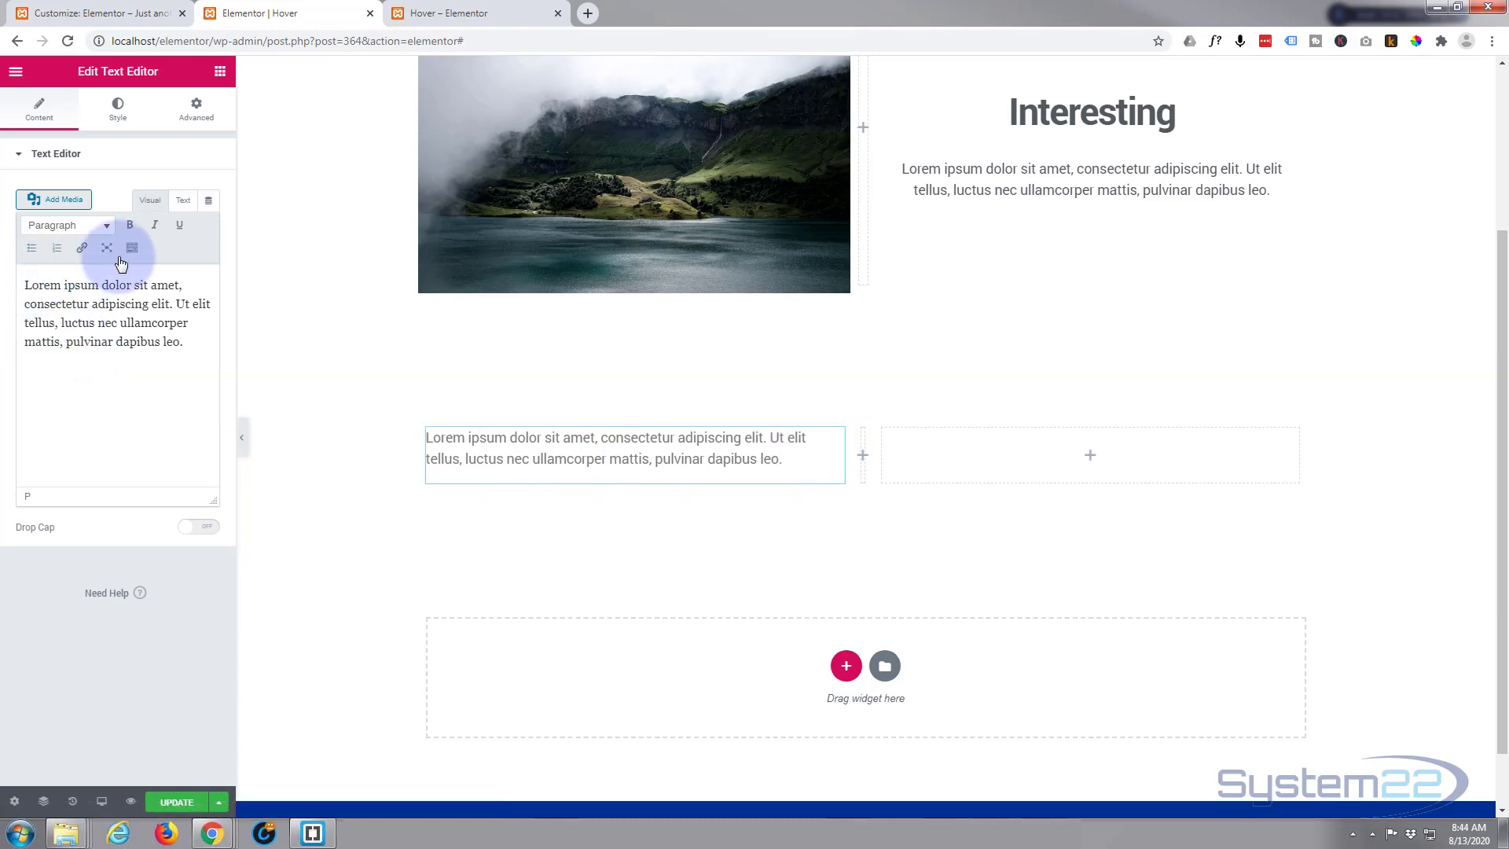
key("Return")
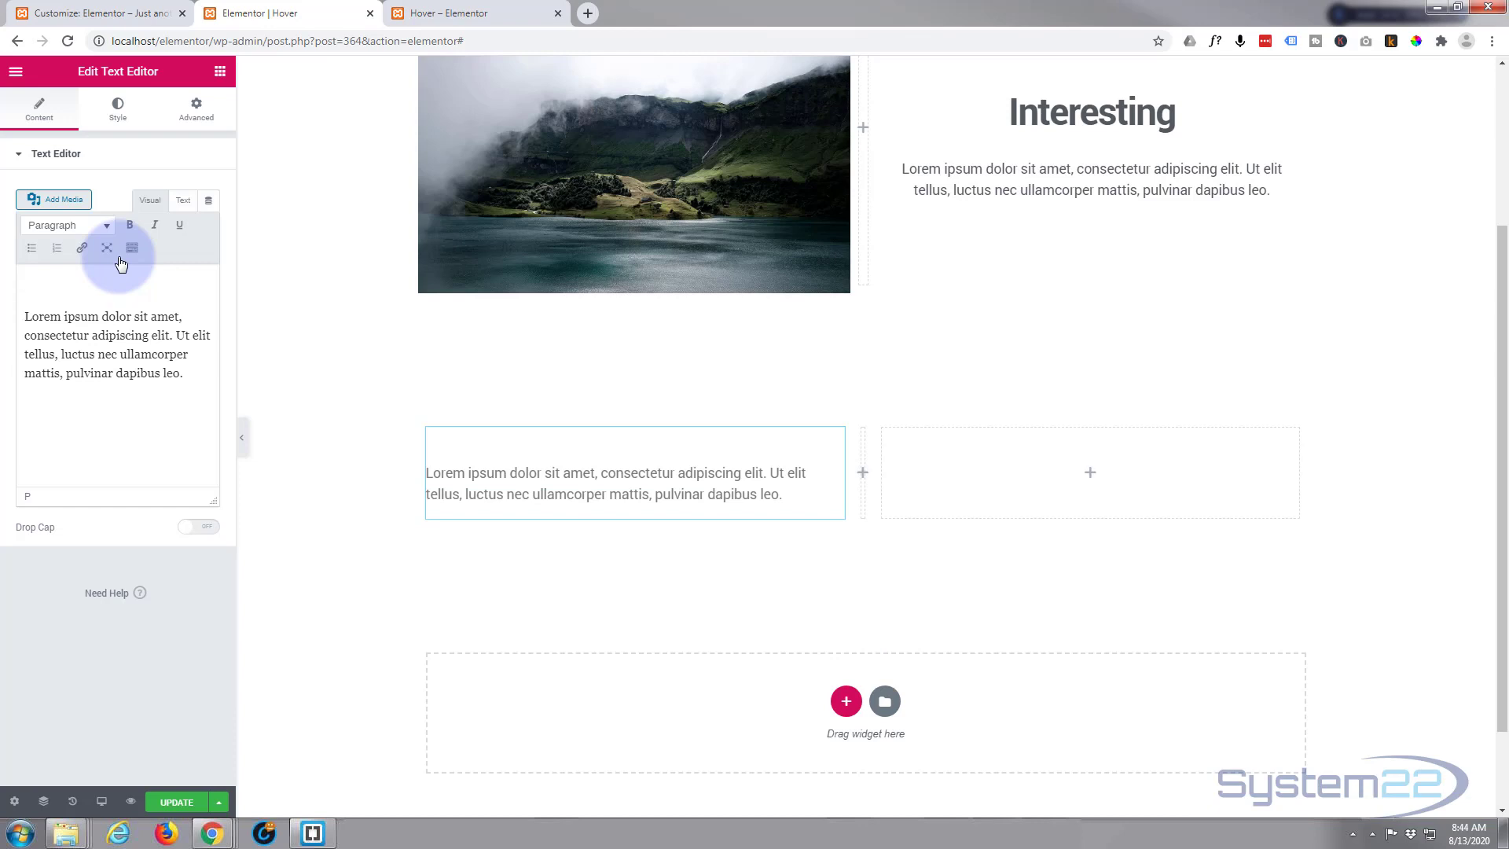
type("Fantastic!")
left_click_drag(80, 285, 19, 286)
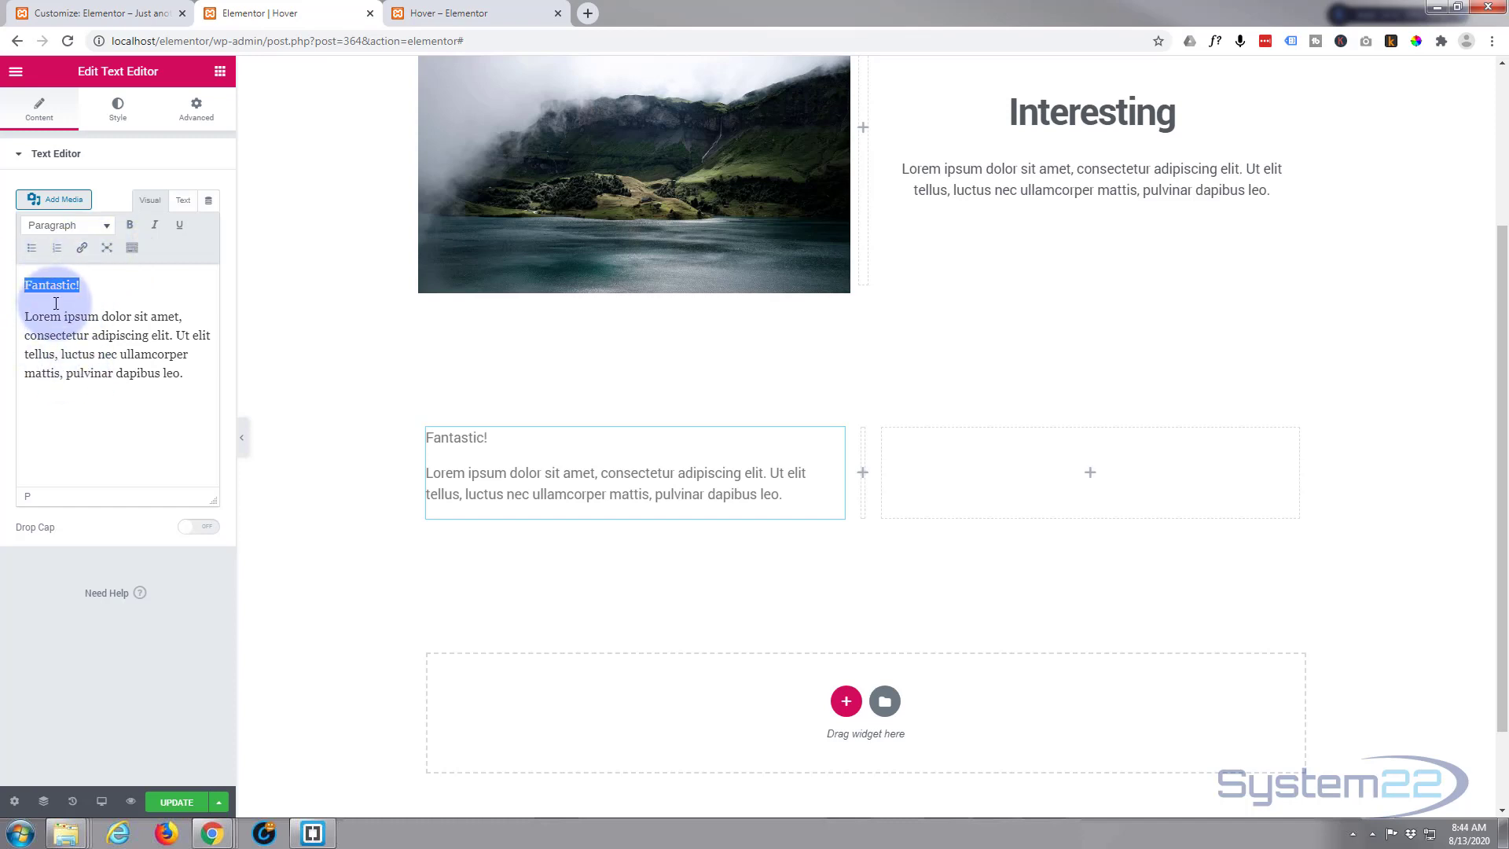
left_click(108, 232)
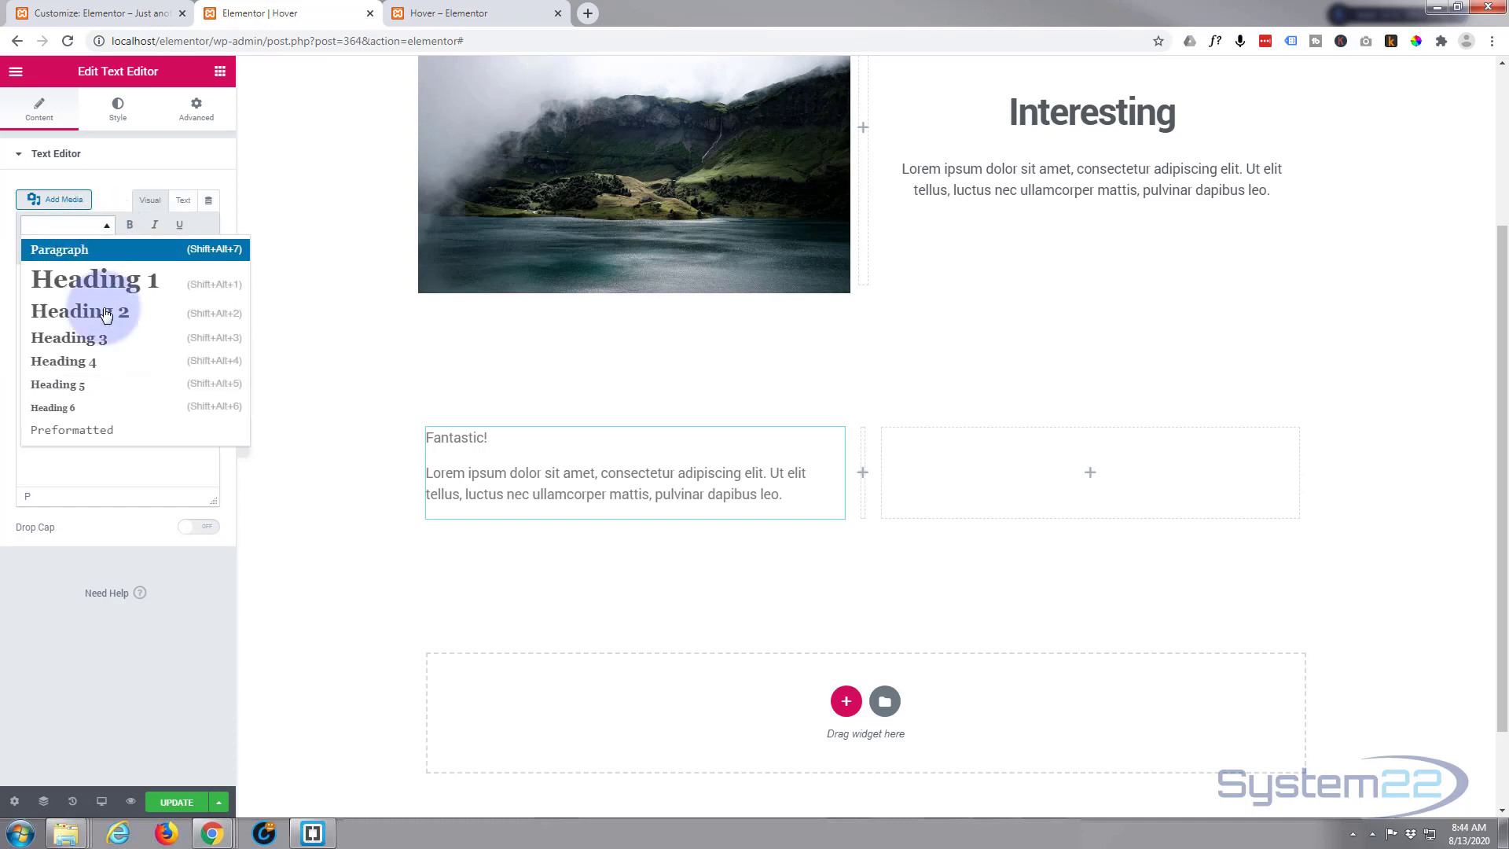
left_click(106, 316)
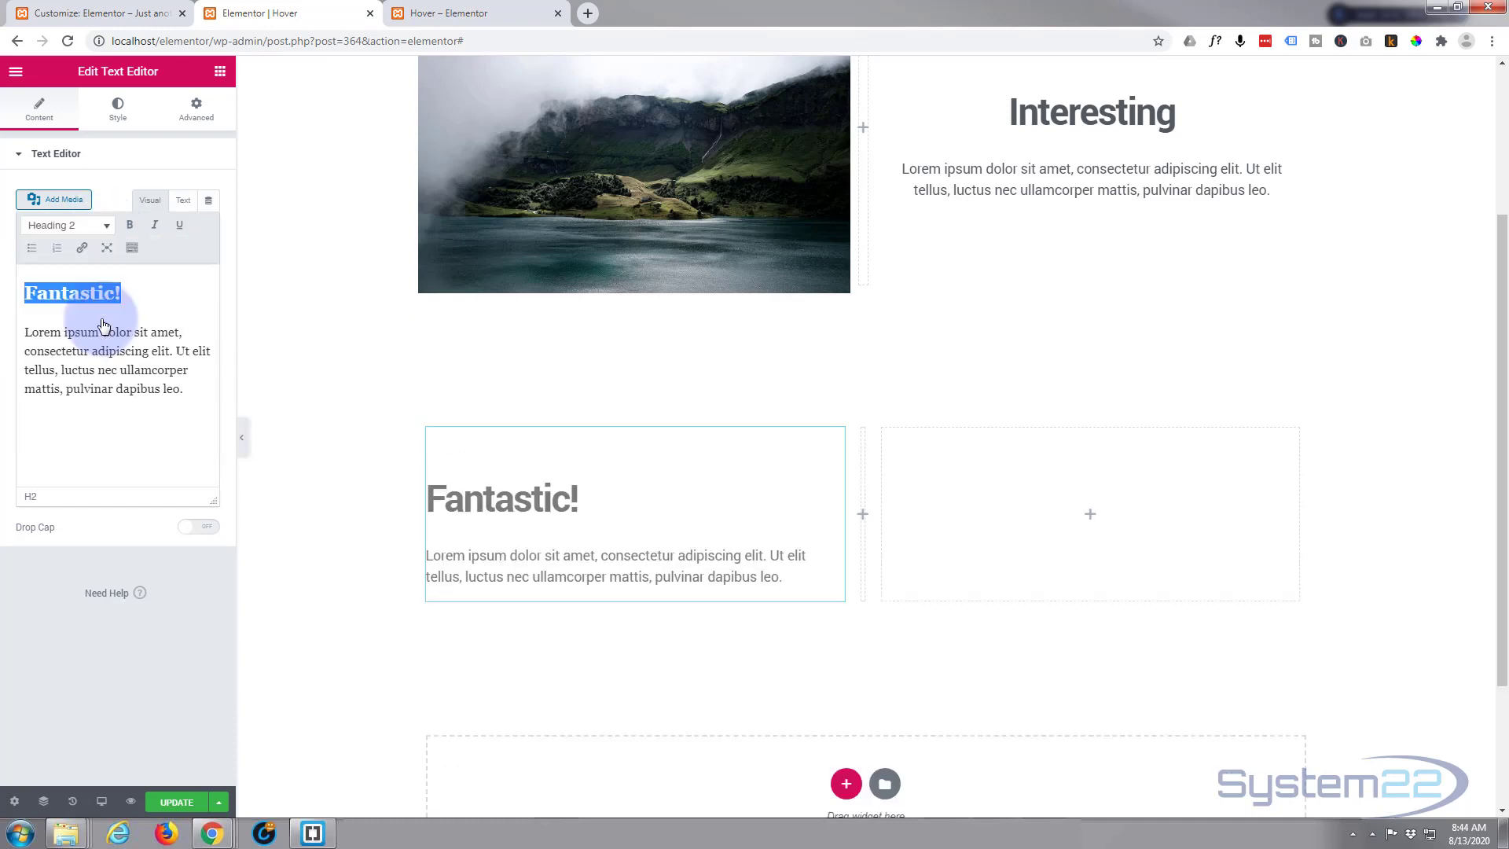
Step: Center the text and set unlinked padding to 100, 30, 100, 30 (top, right, bottom, left)
left_click(116, 113)
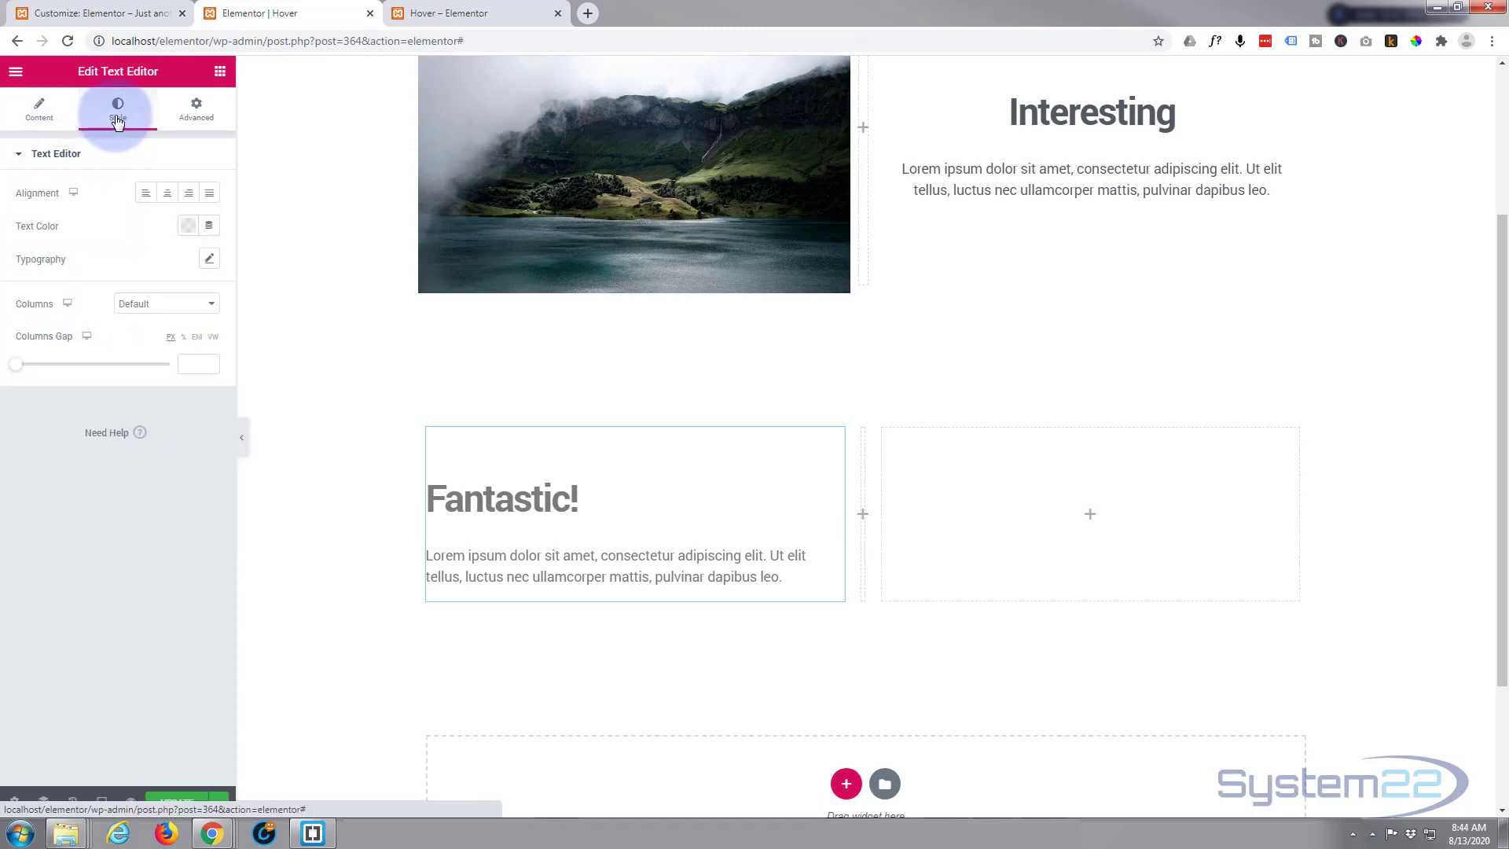
left_click(168, 193)
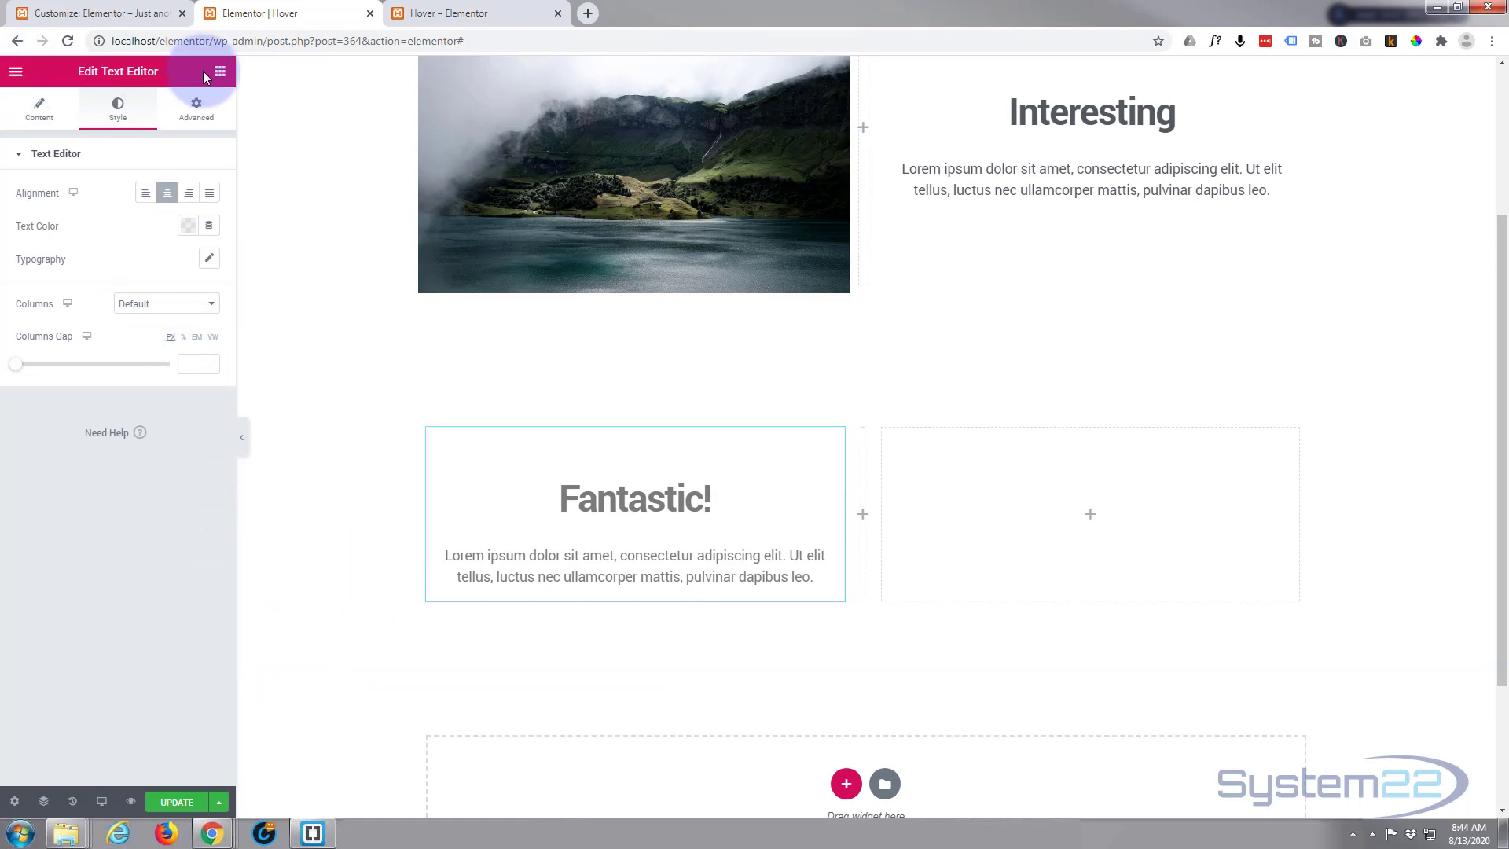
left_click(194, 112)
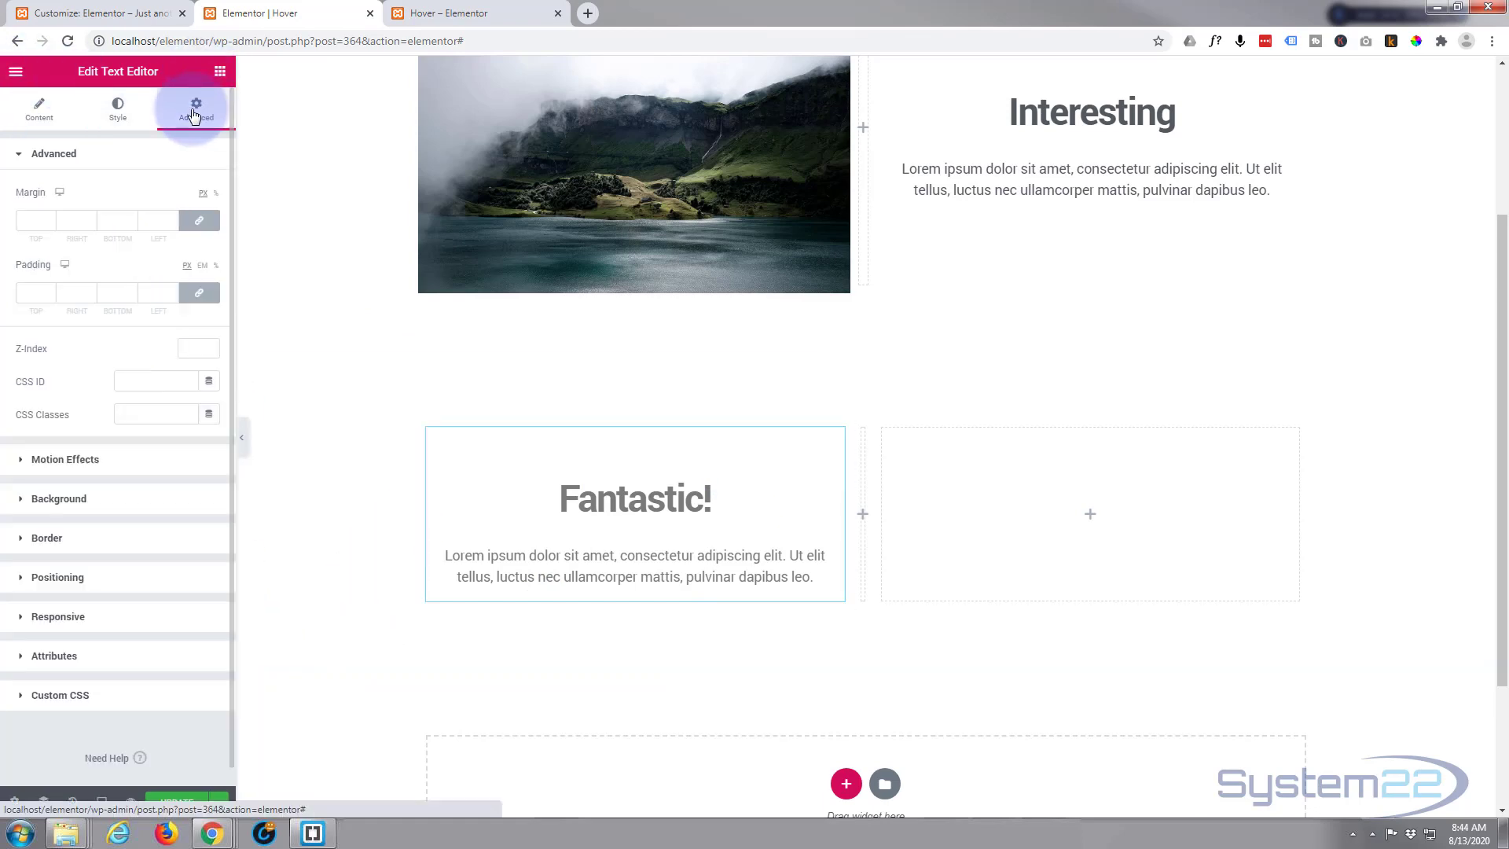
left_click(200, 296)
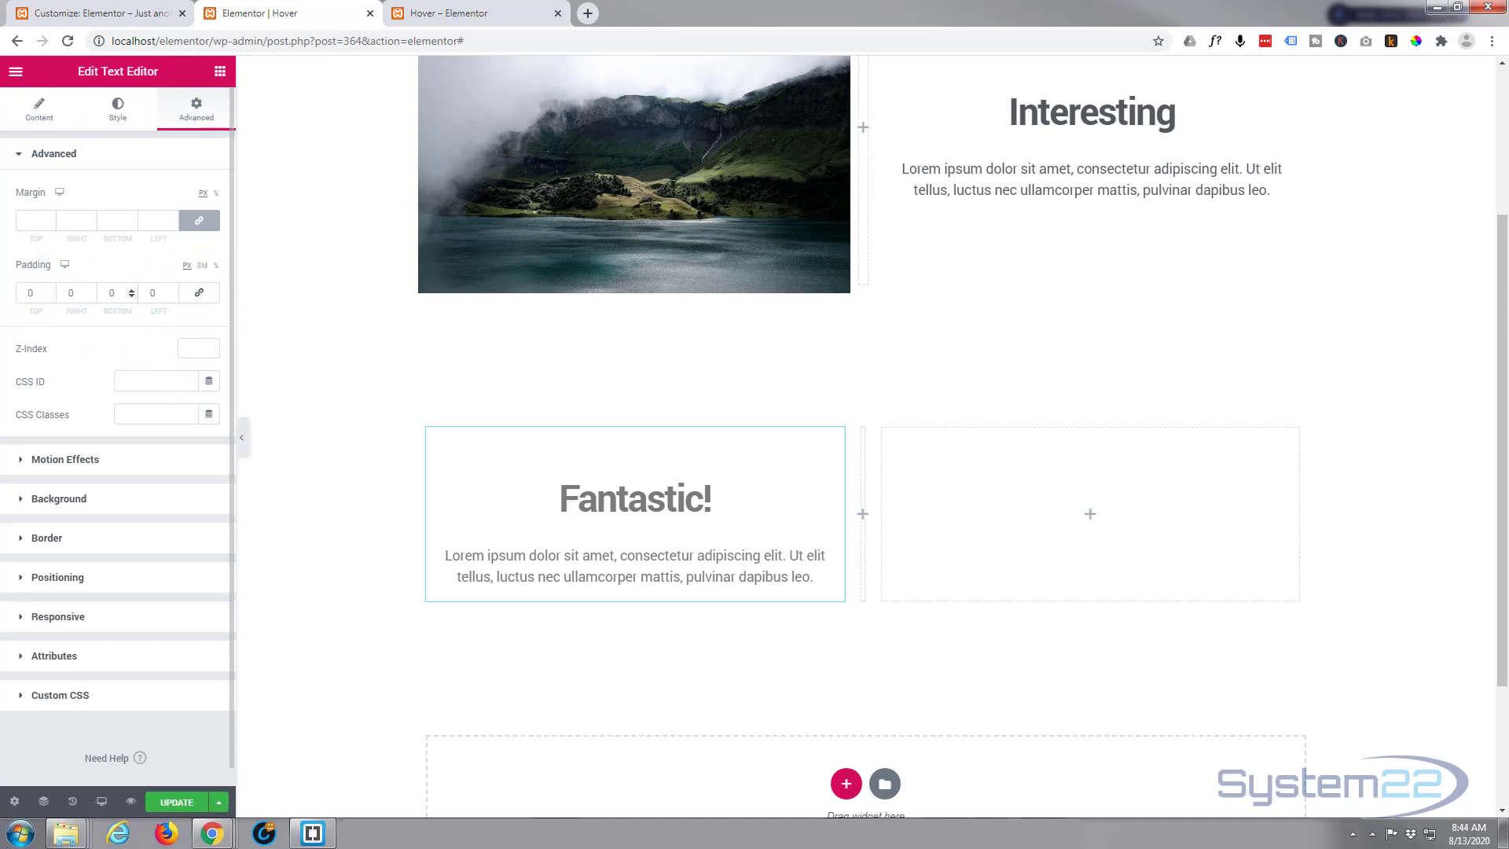
left_click(31, 294)
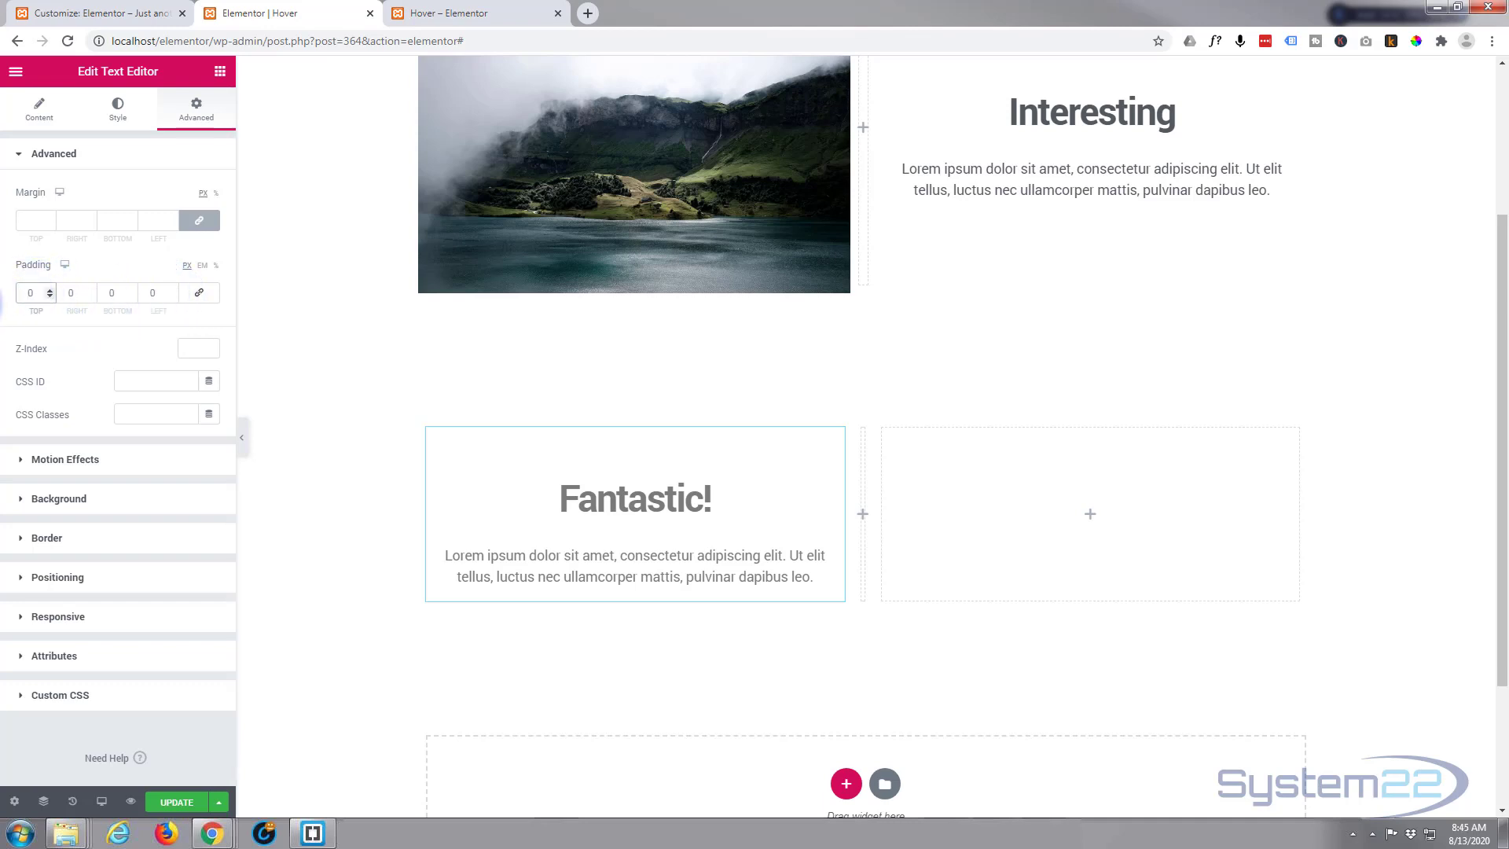
type("100")
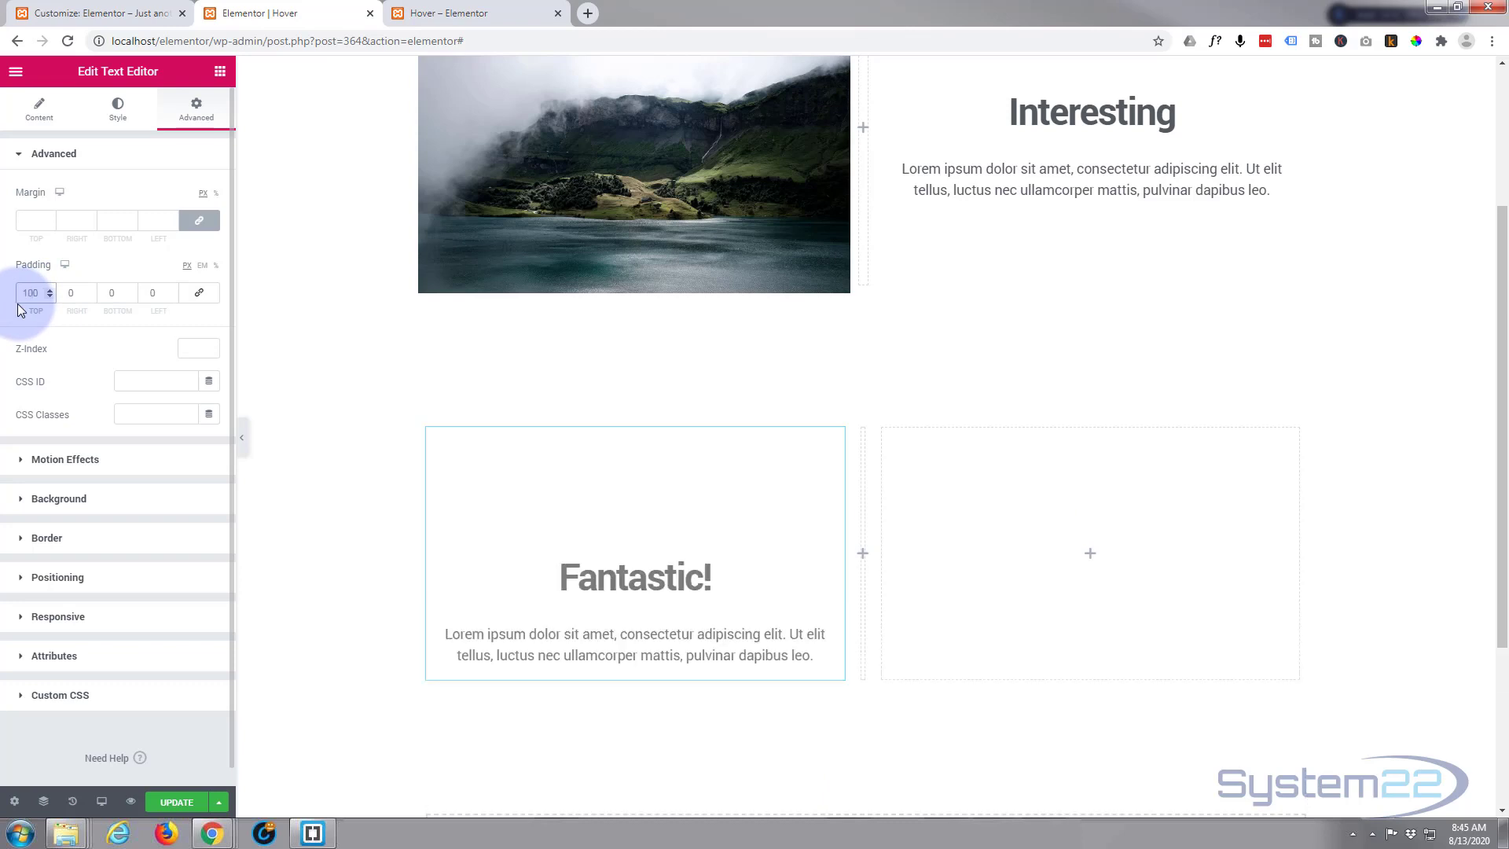
left_click(68, 294)
type("30")
left_click(108, 292)
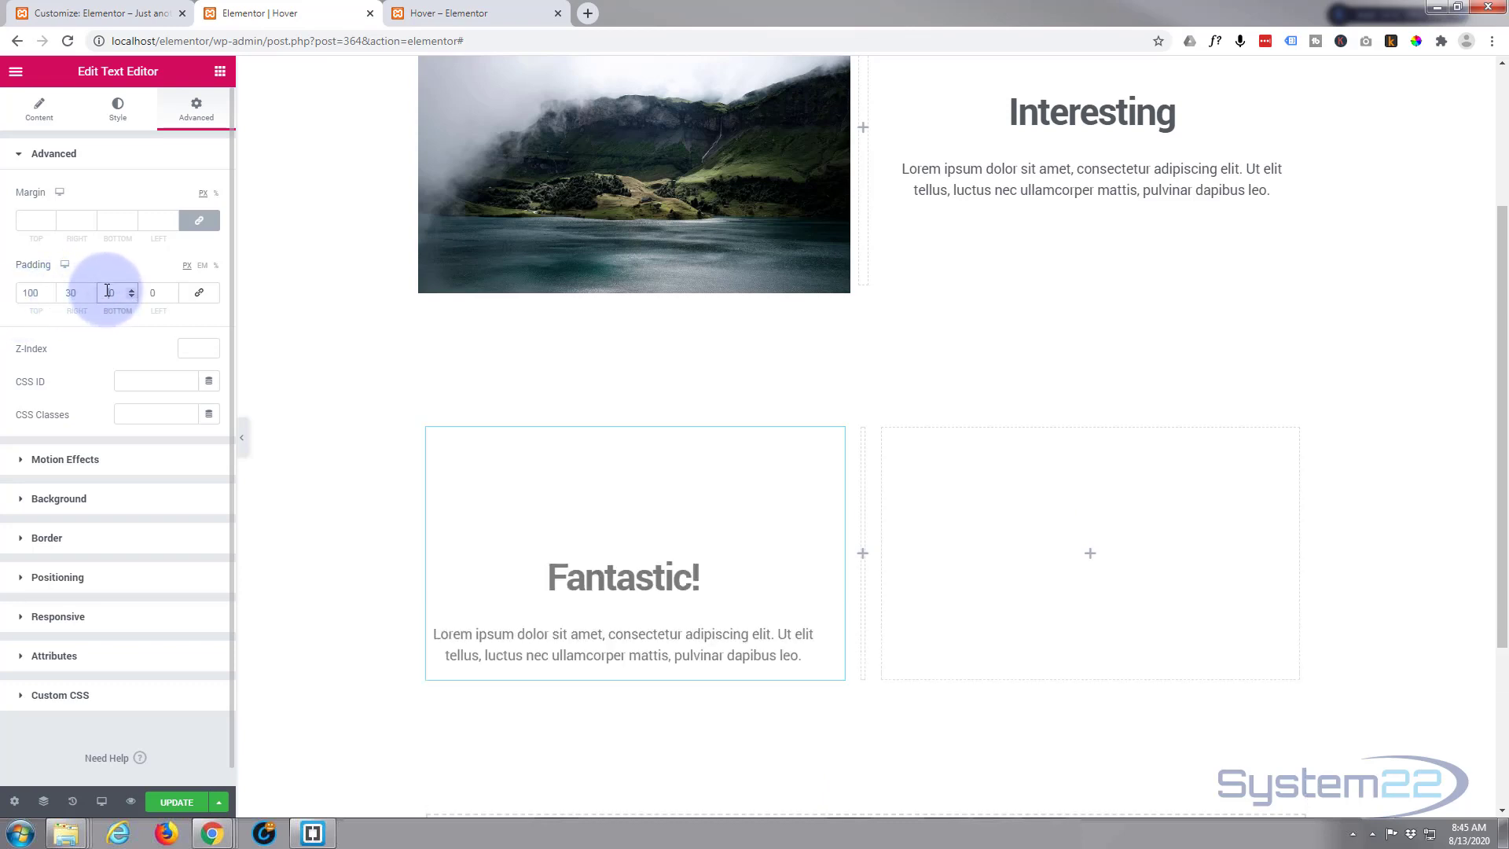
type("100")
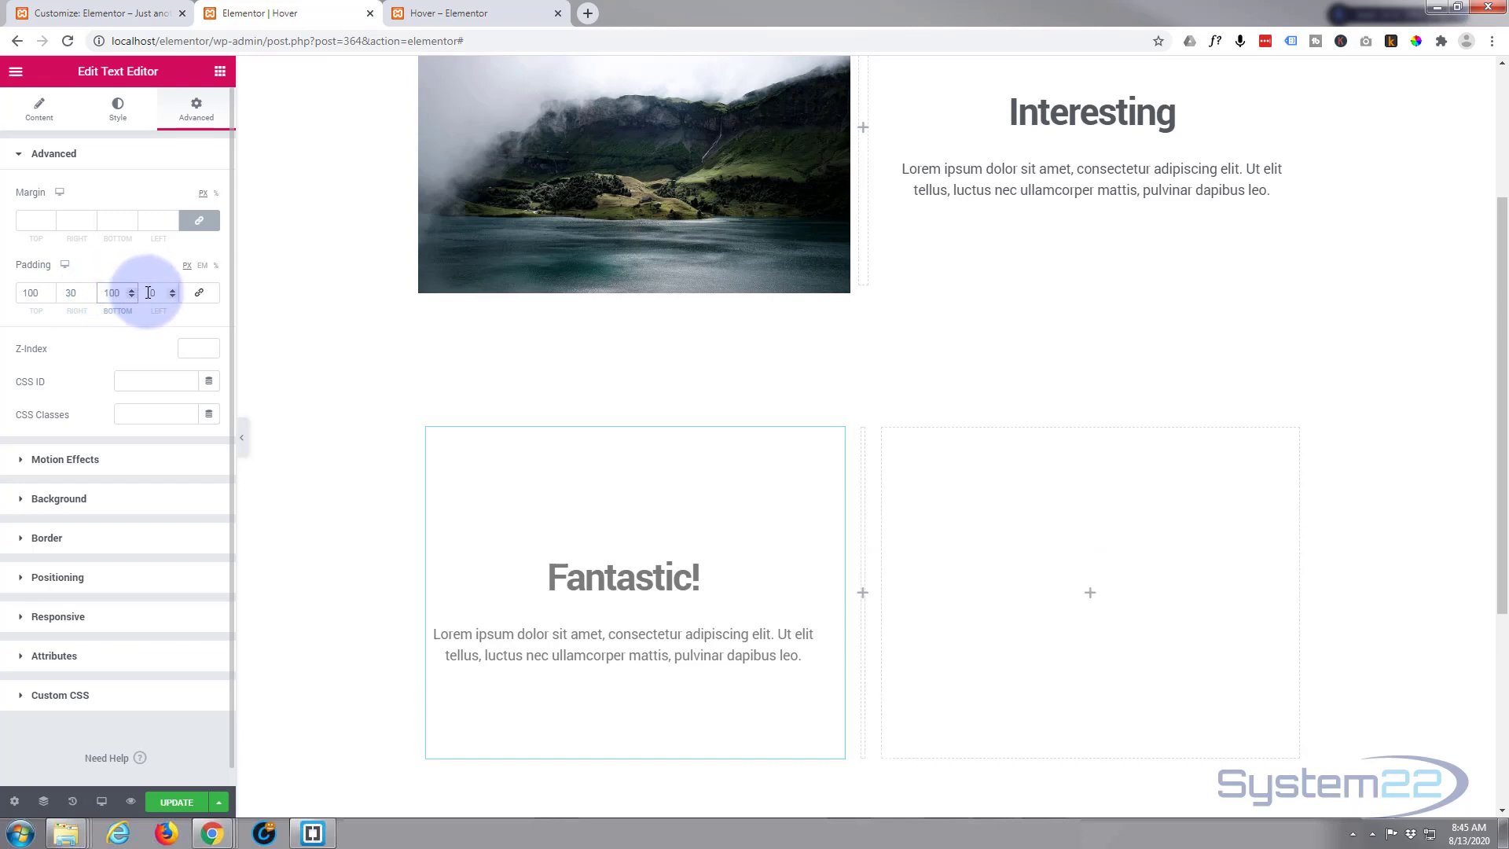
left_click(148, 293)
type("30")
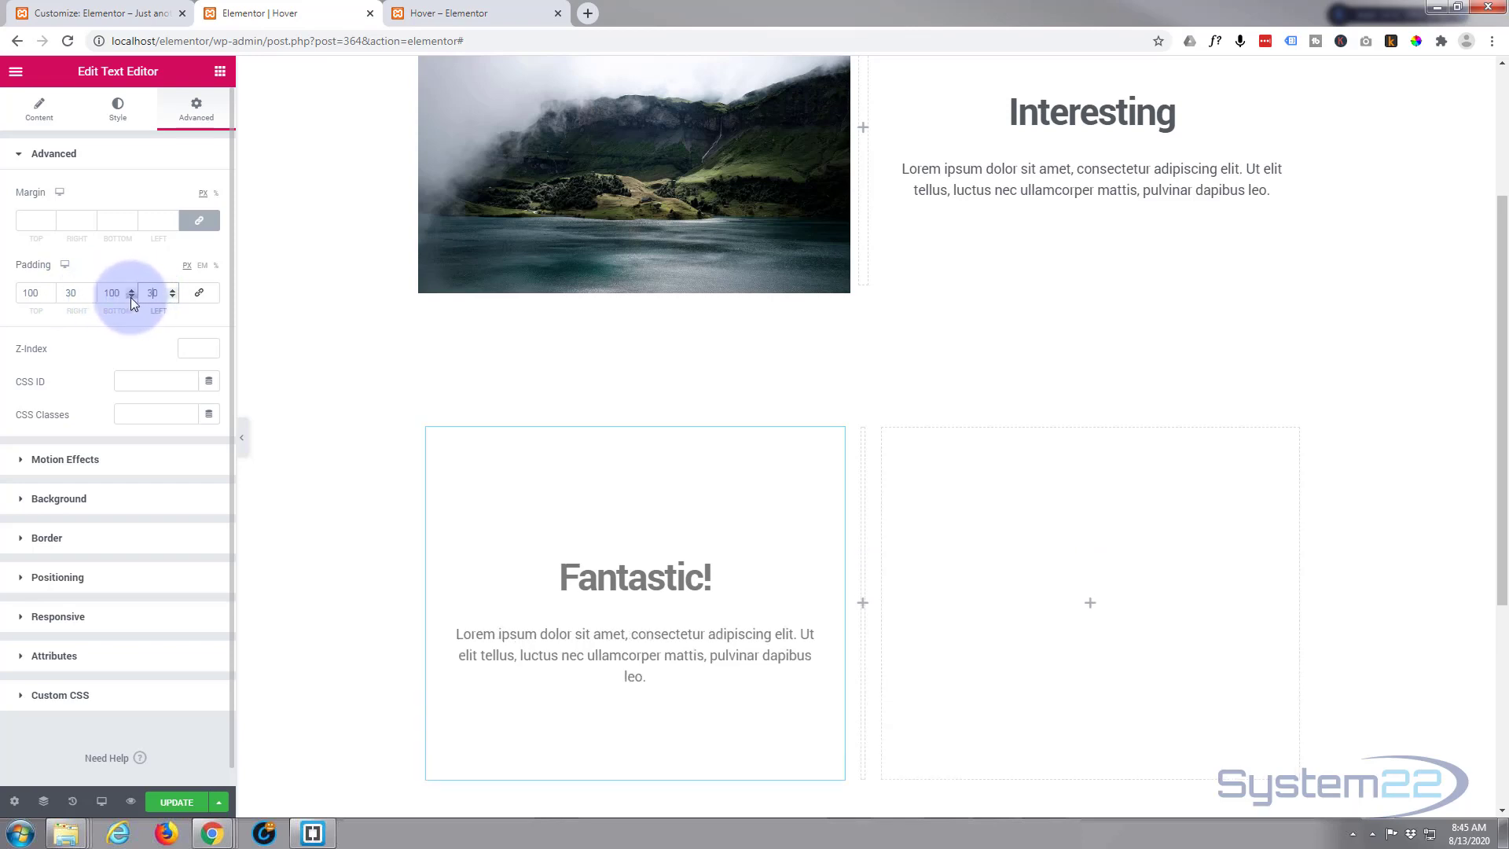
mouse_move(634, 589)
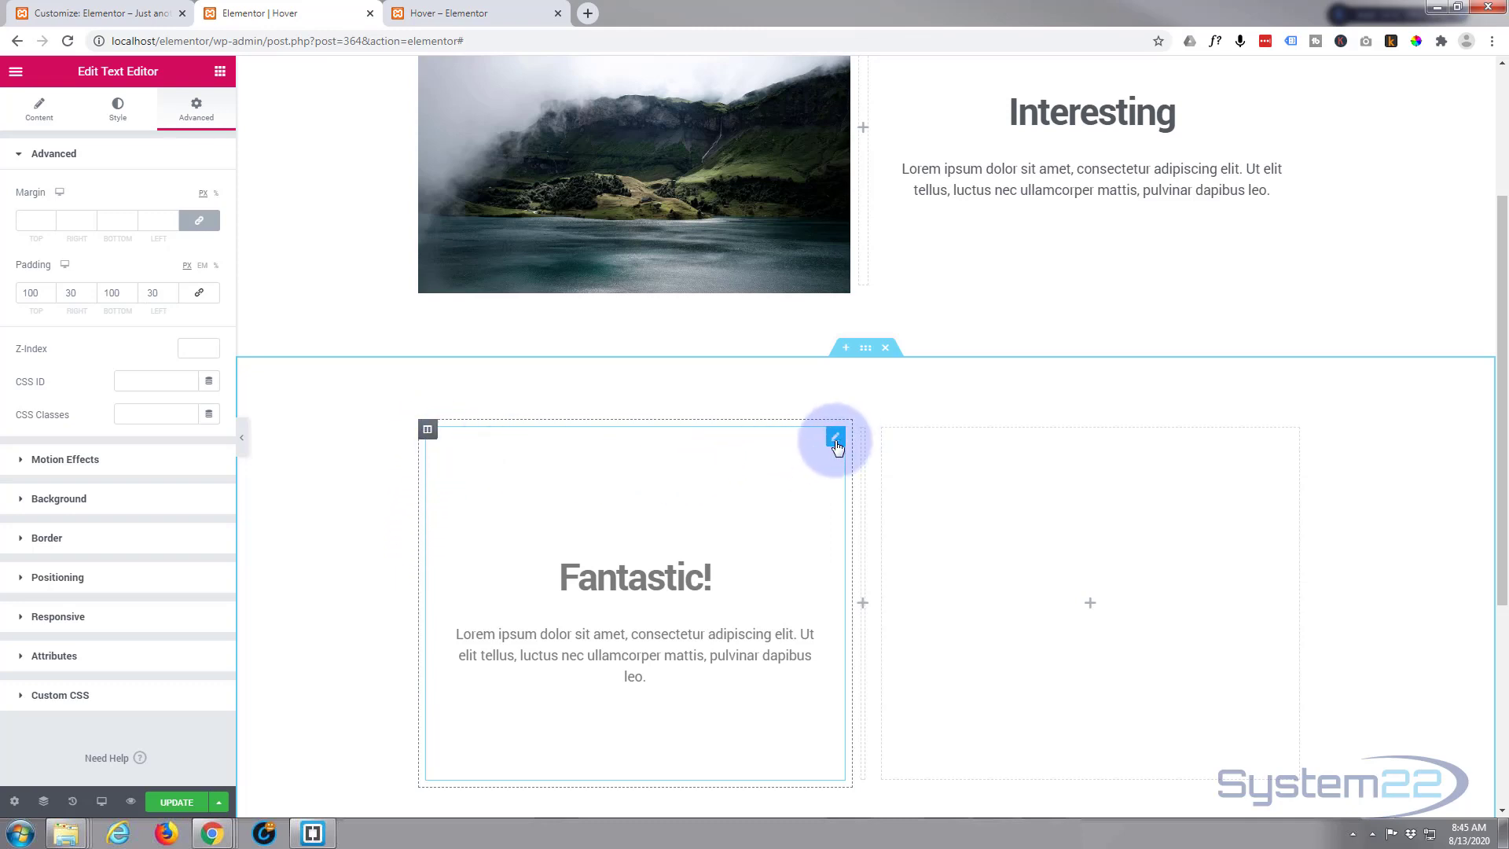
Step: Set the left column's Advanced padding to 0 on every side
left_click(428, 433)
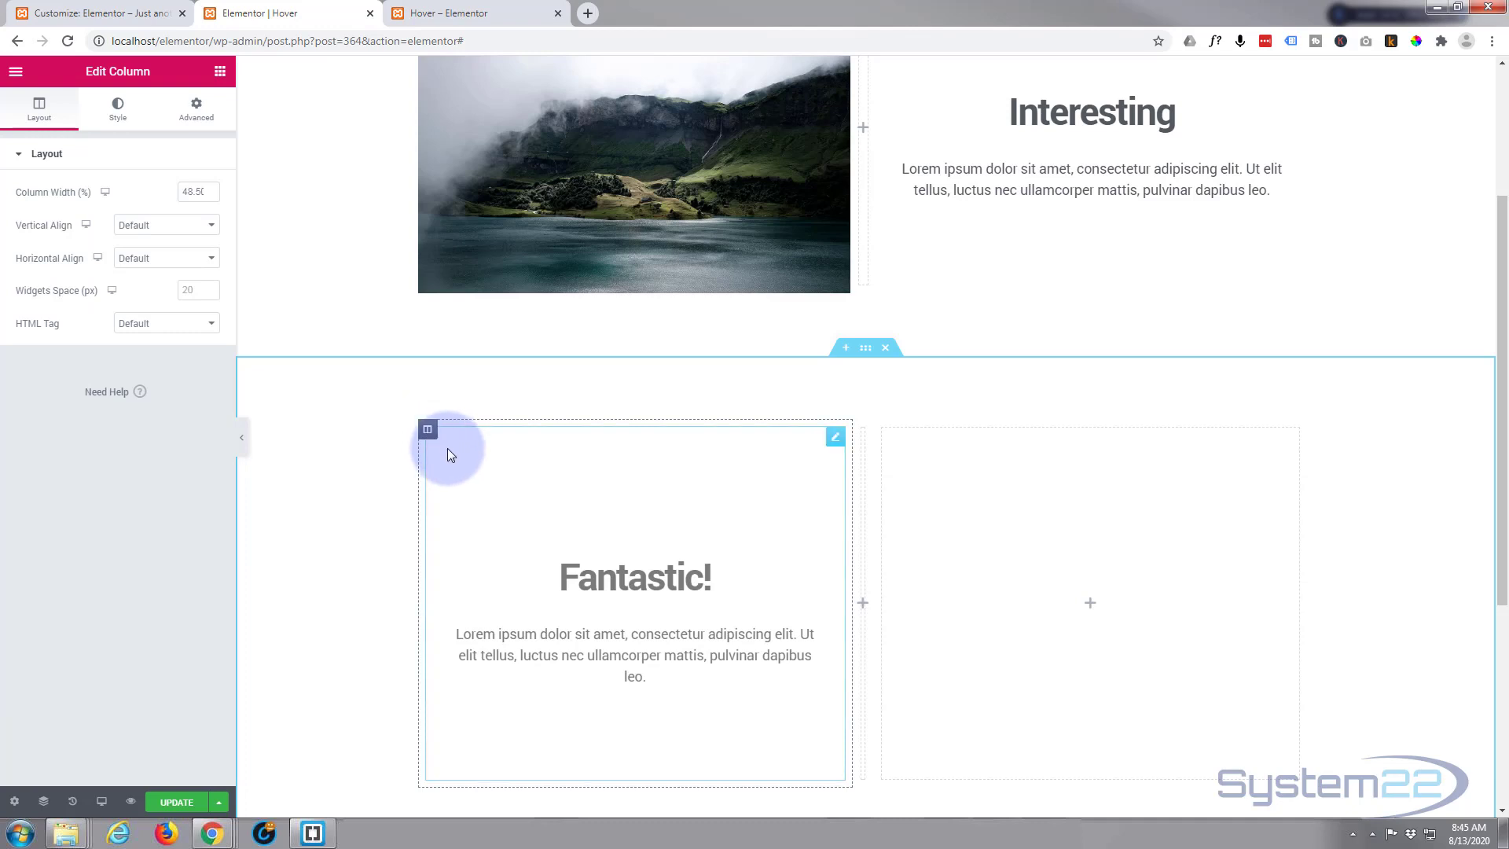
left_click(198, 110)
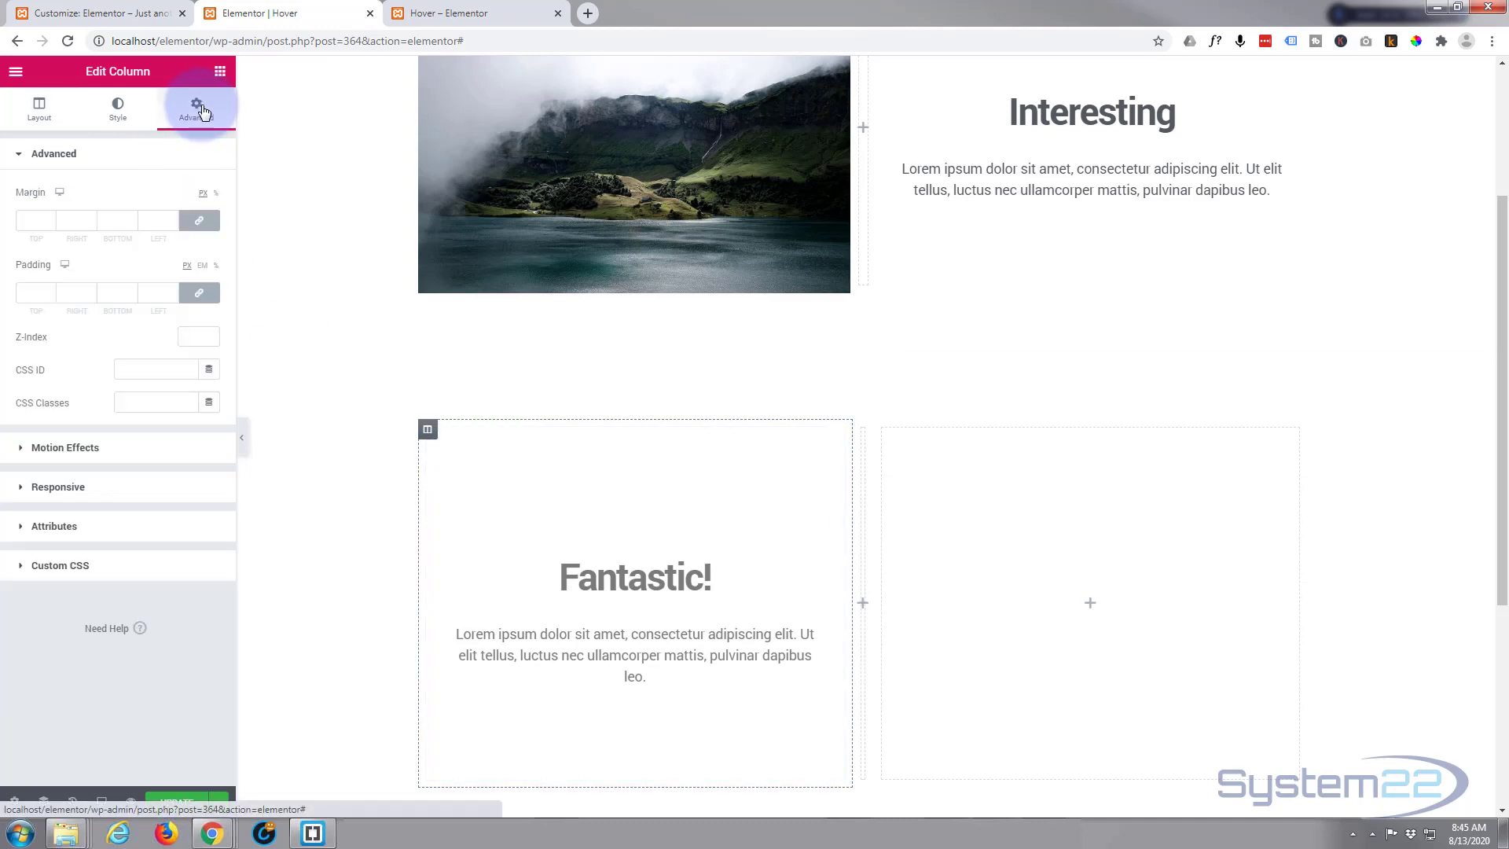
left_click(25, 292)
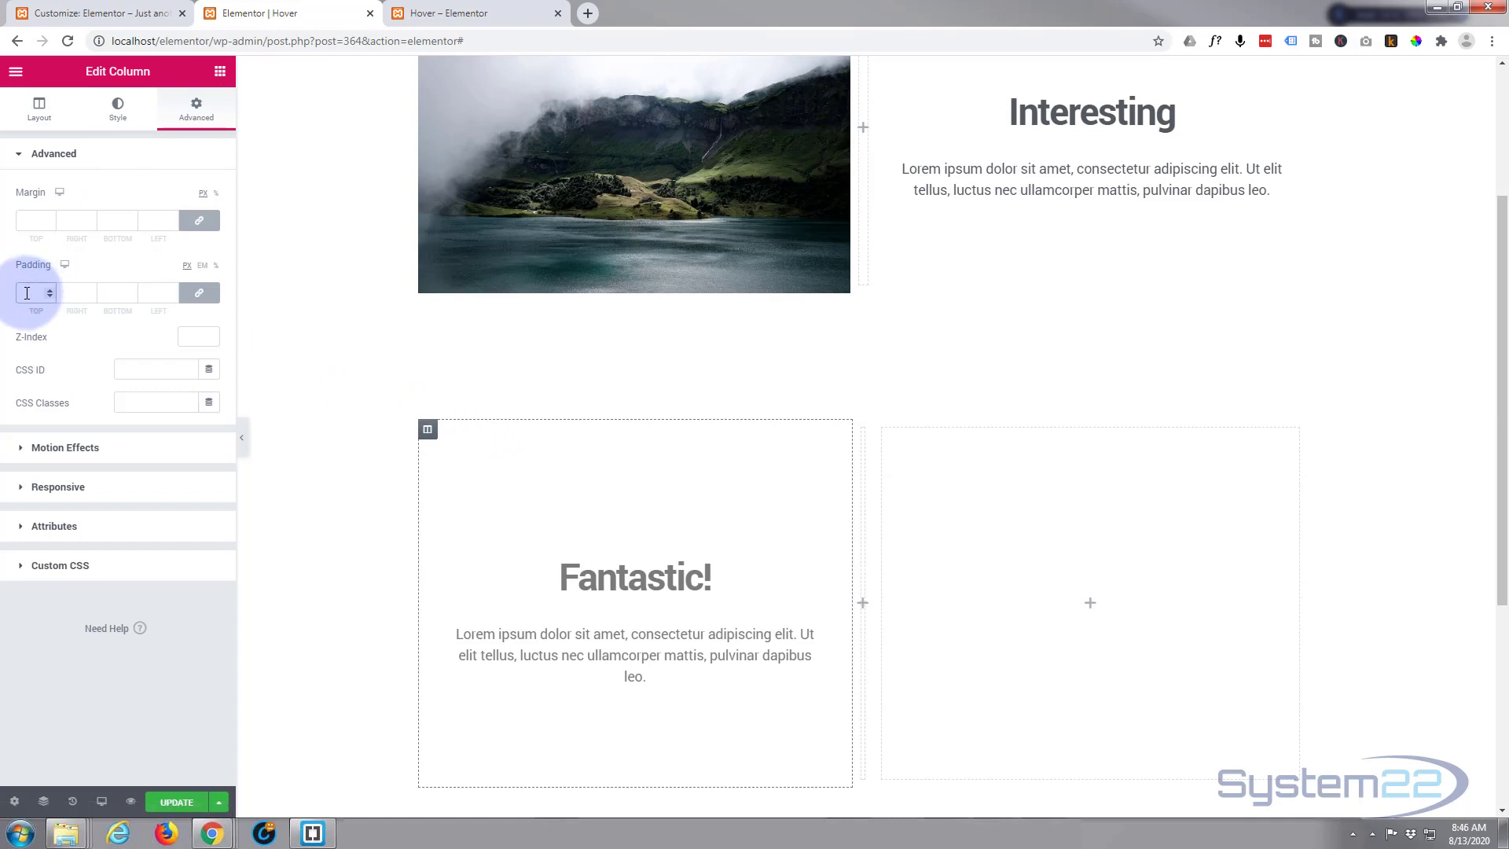
type("0")
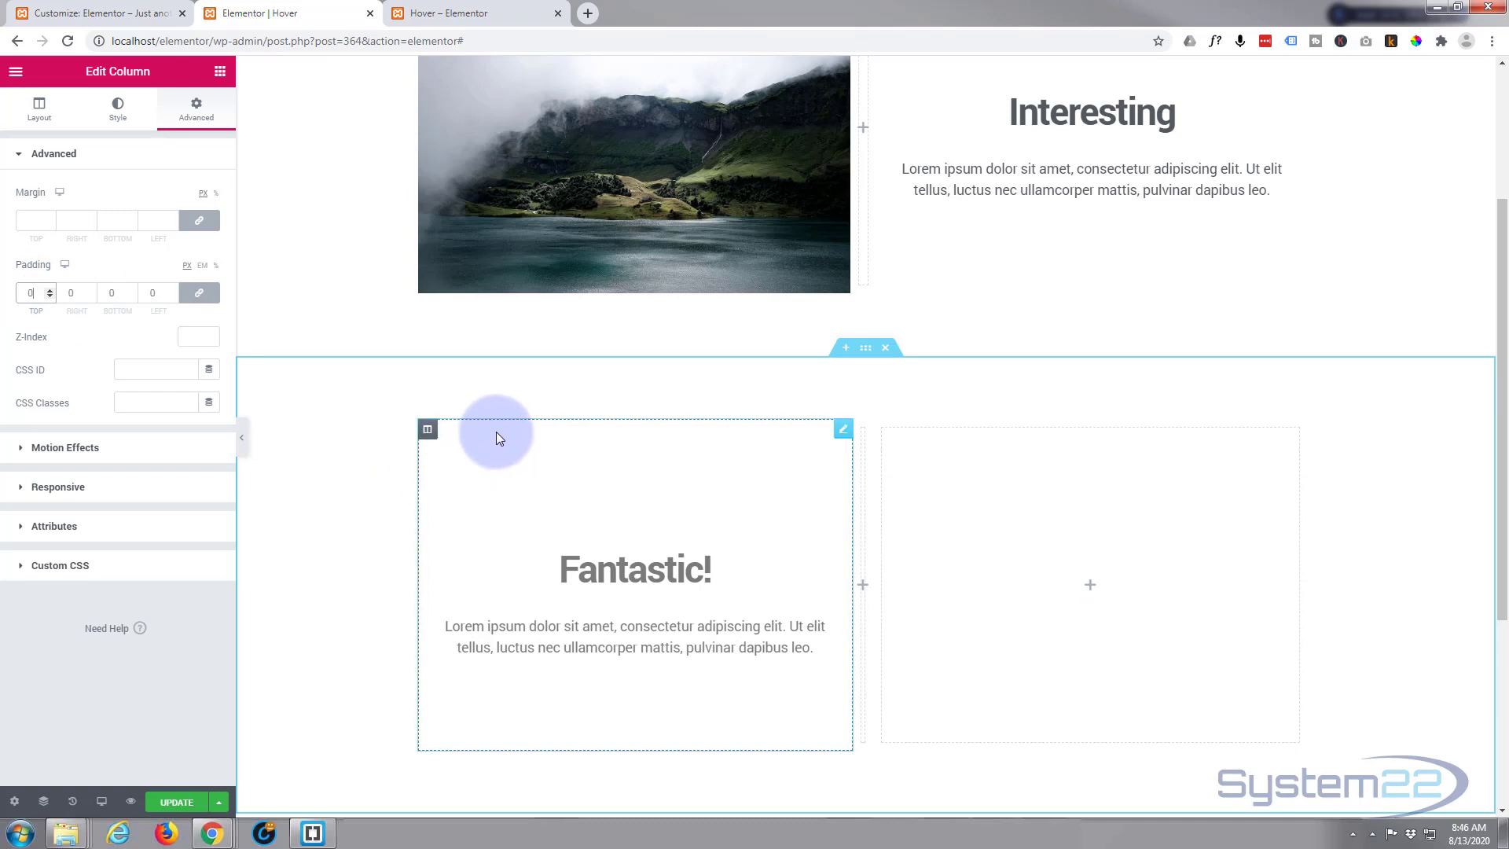
Step: Set the column's Background Type to Slideshow, with a gallery holding the misty mountain lake photo
left_click(125, 117)
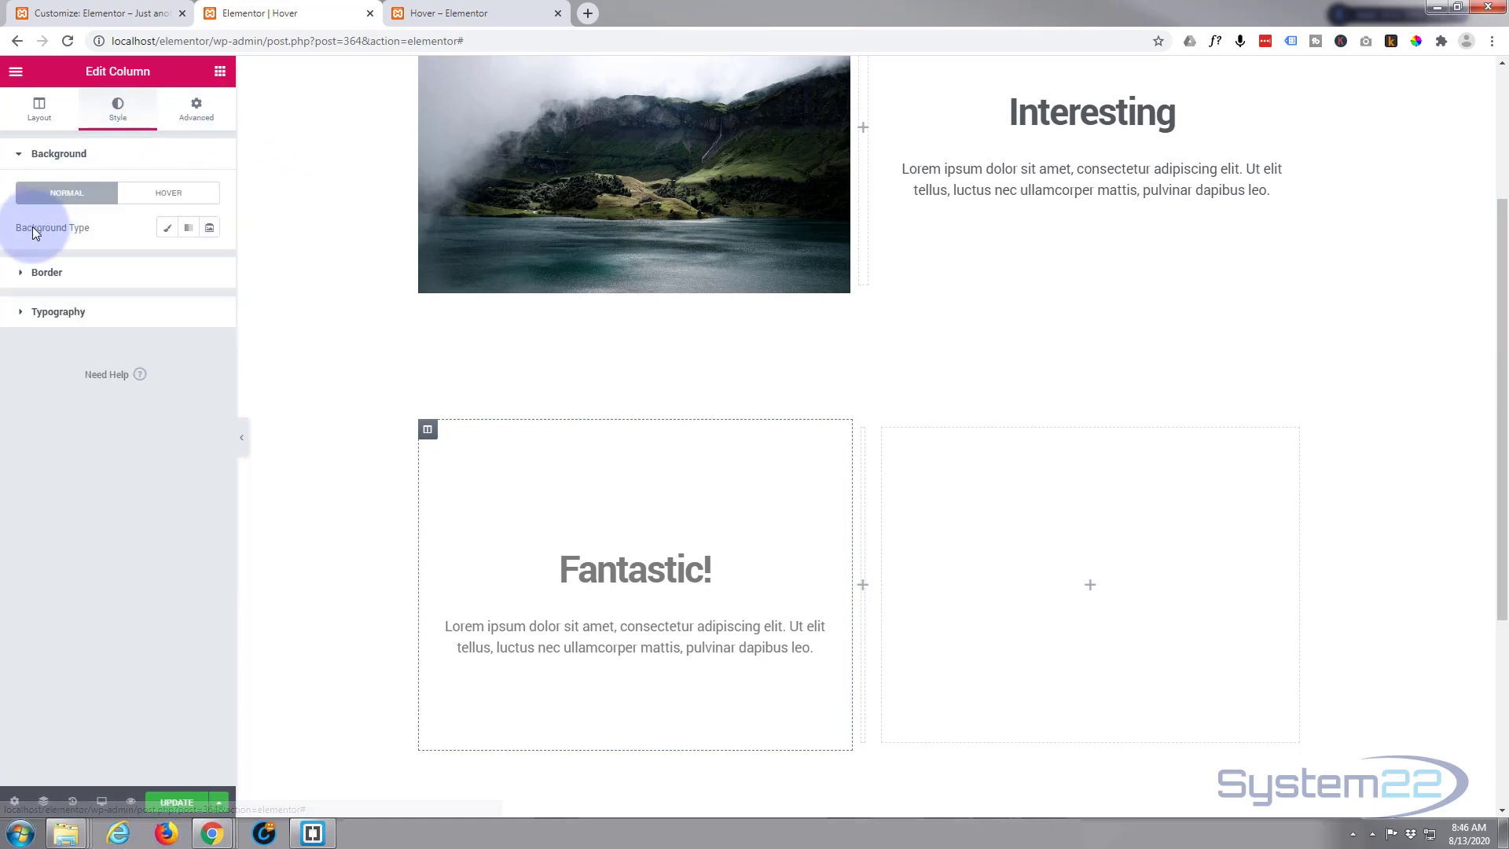
left_click(211, 232)
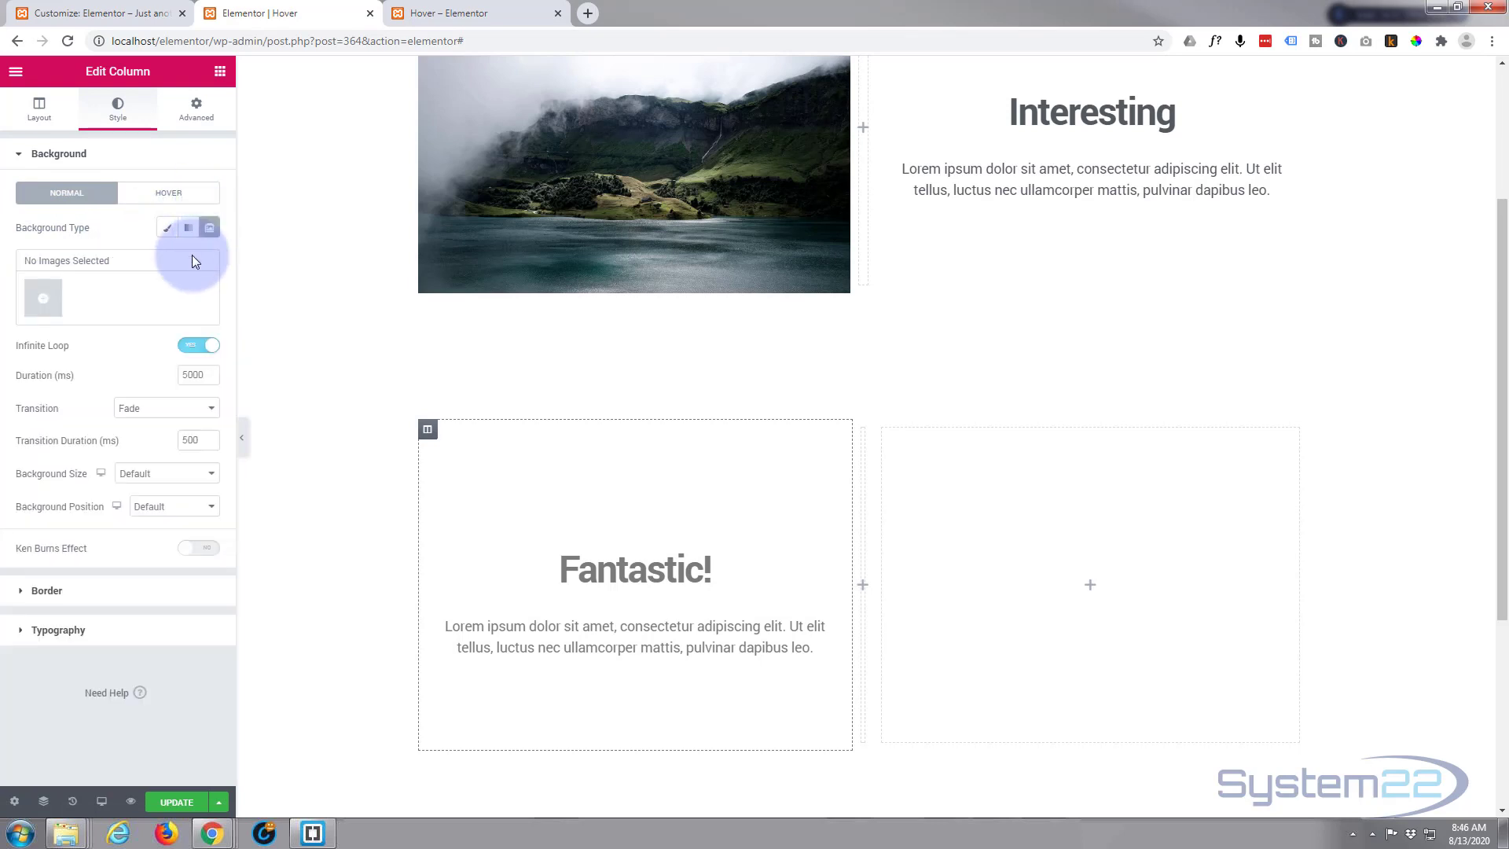
left_click(54, 303)
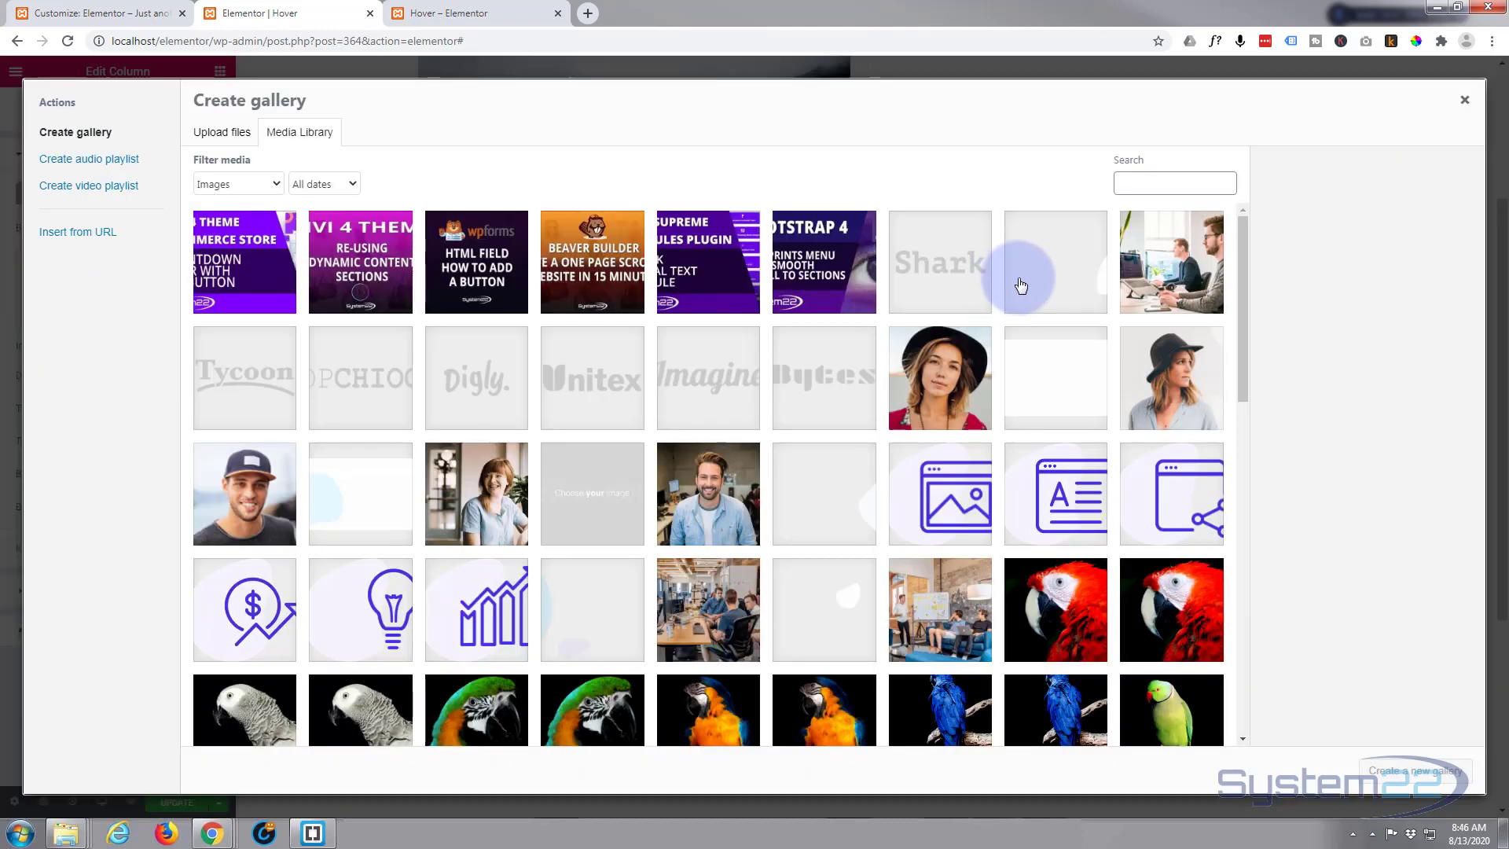
scroll(1022, 313, "down", 3)
scroll(1023, 322, "down", 1)
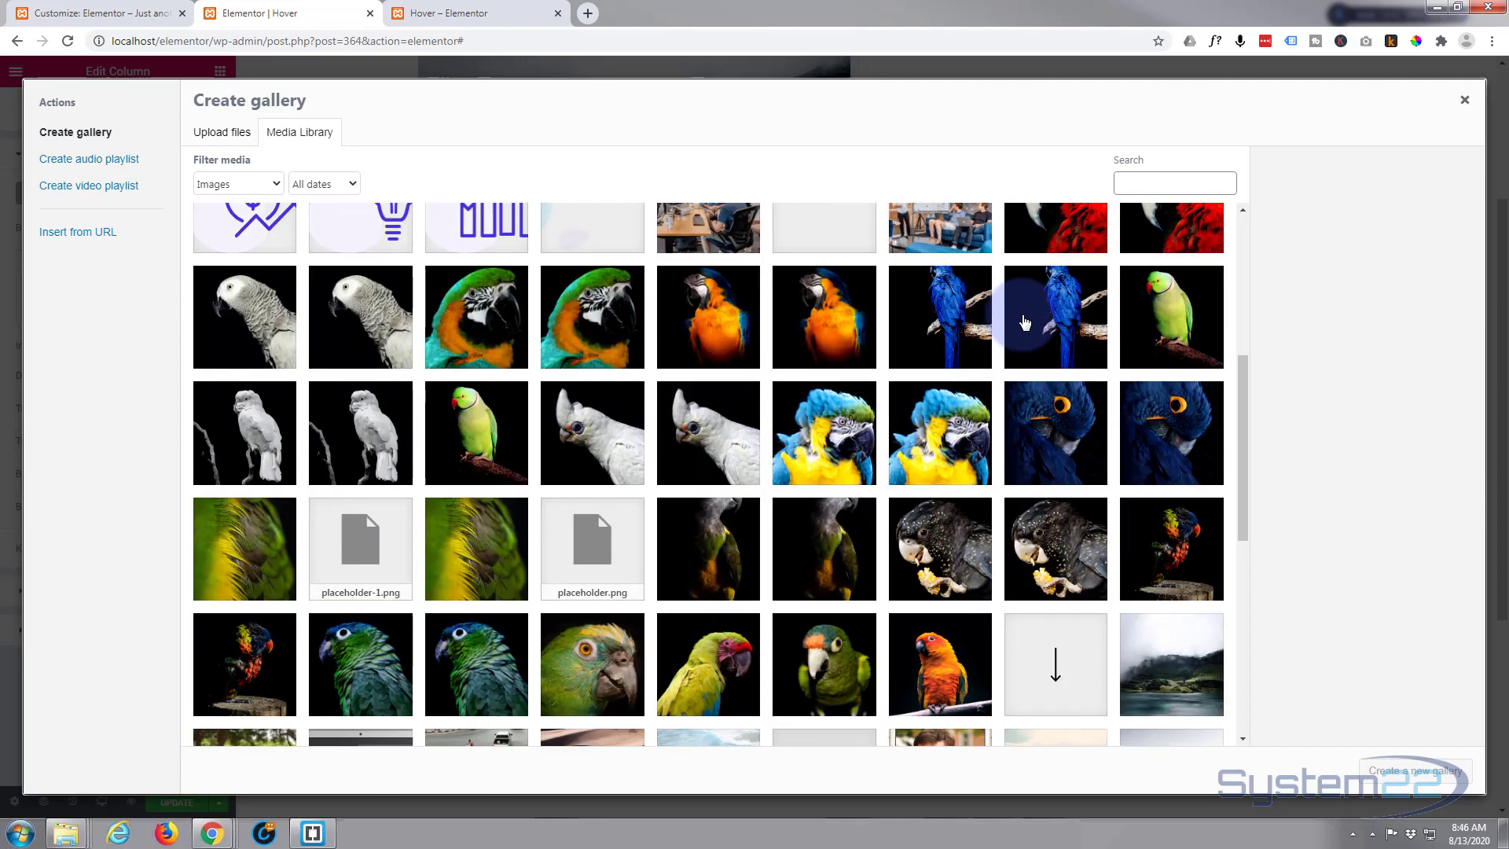
scroll(1097, 389, "down", 2)
left_click(1175, 463)
left_click(1425, 776)
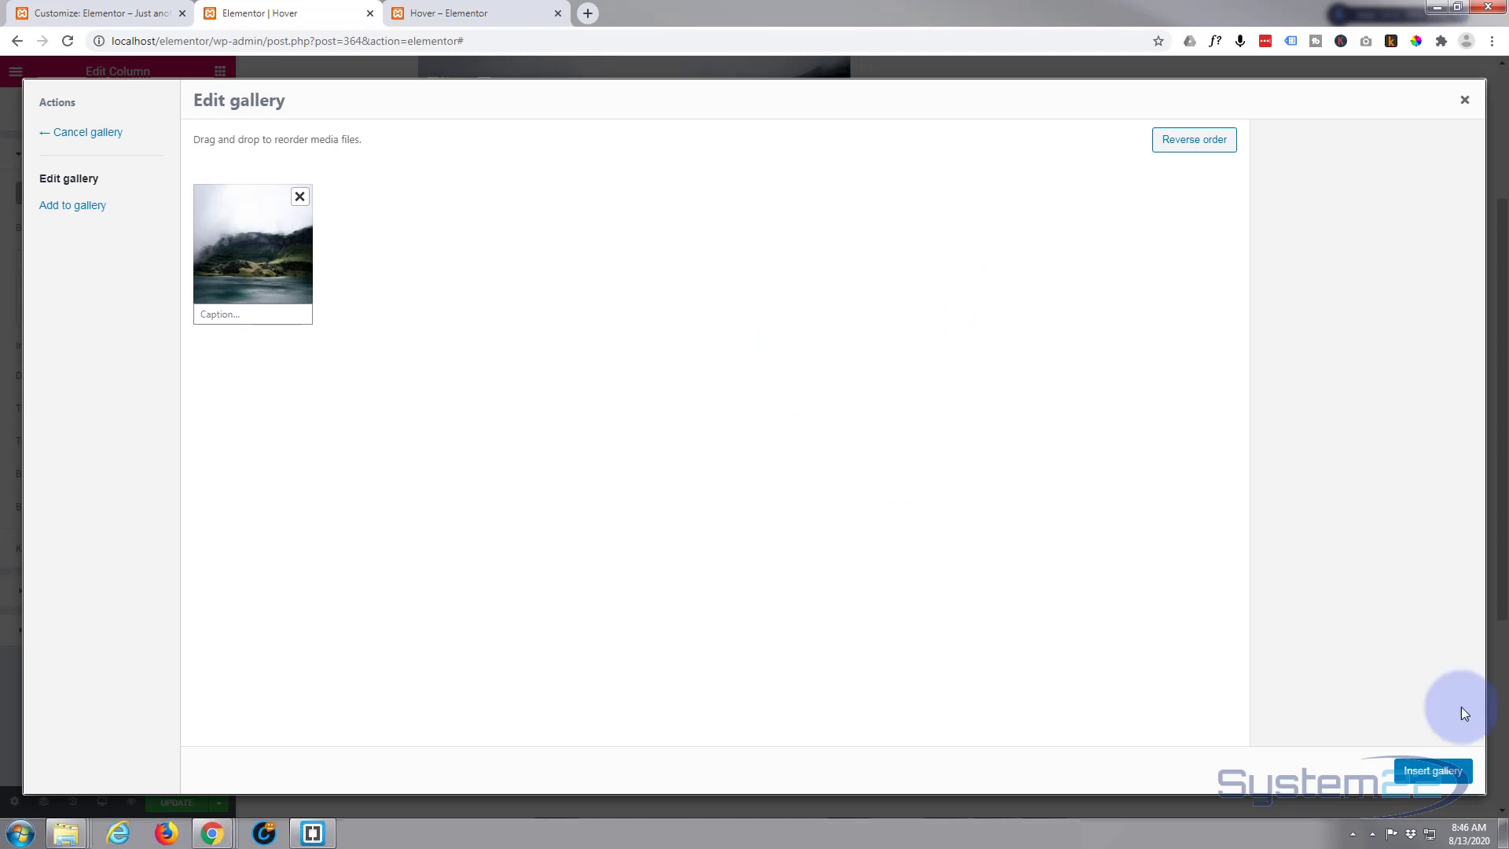
left_click(1436, 771)
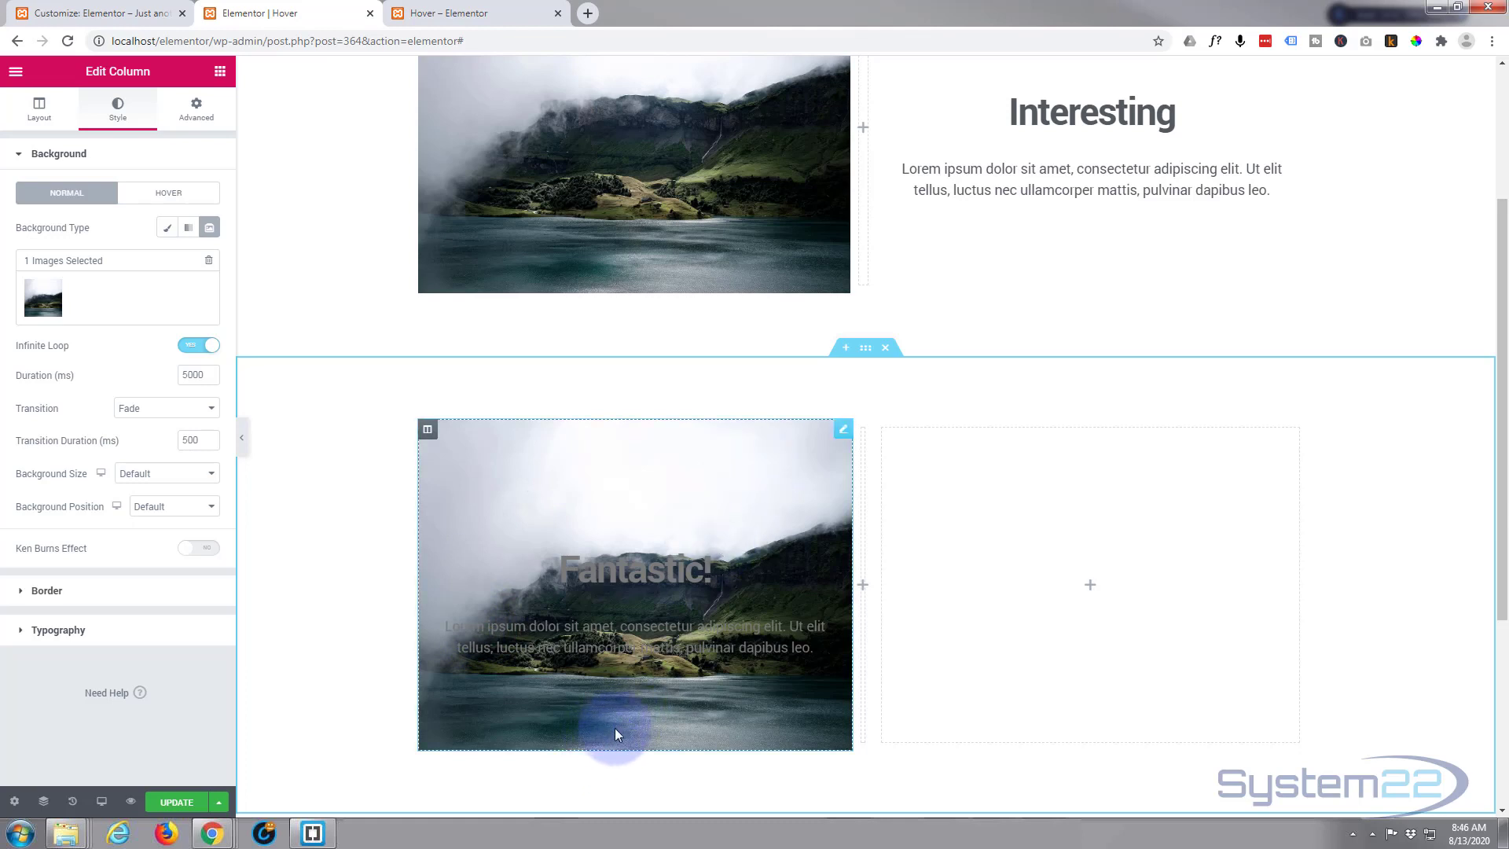
Step: Set the Fantastic! text block's text colour to white (#FFFFFF)
left_click(843, 431)
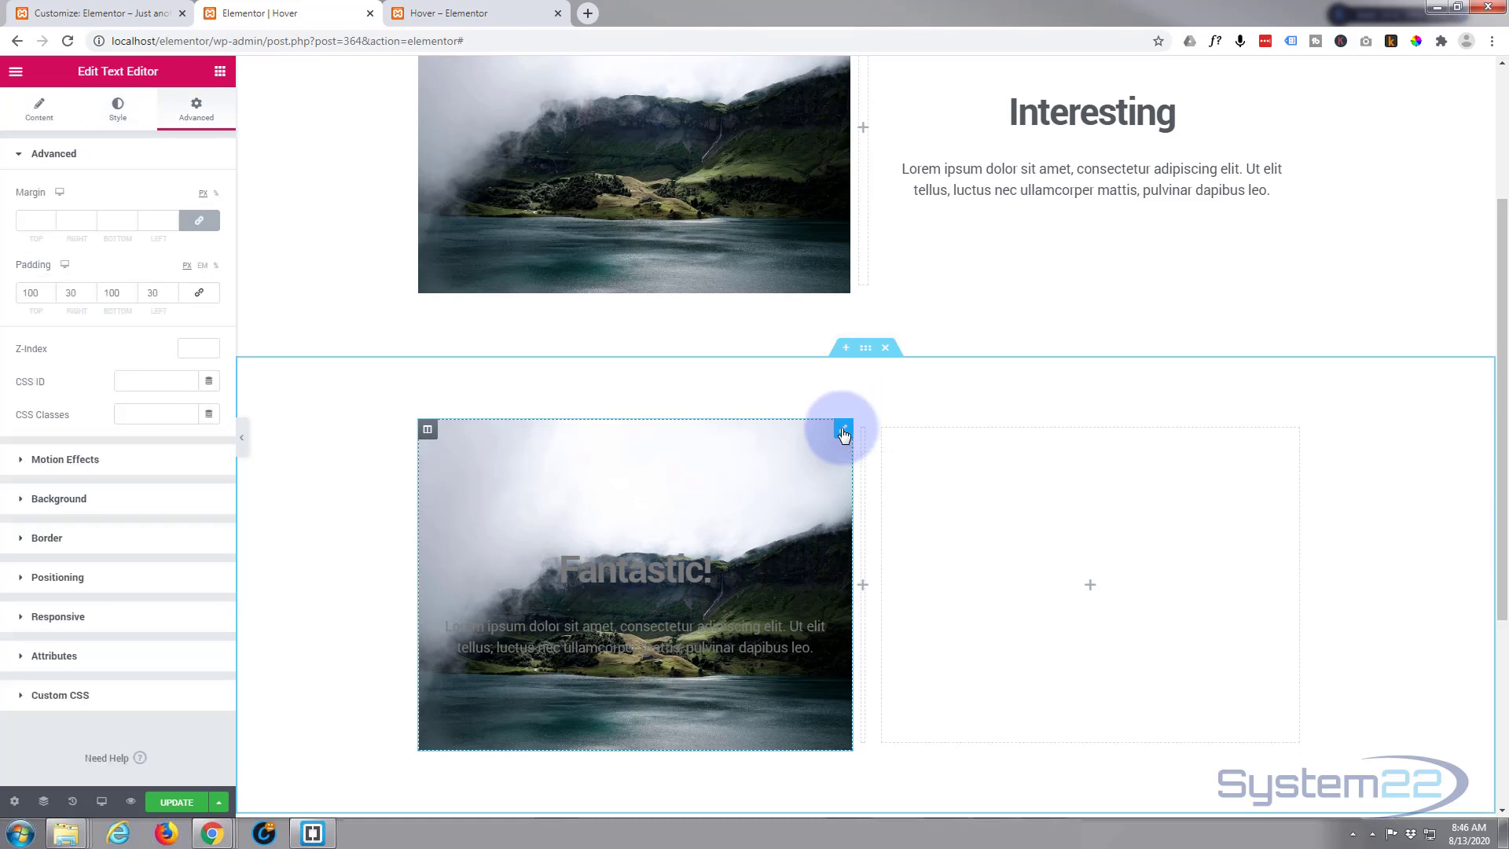
left_click(114, 109)
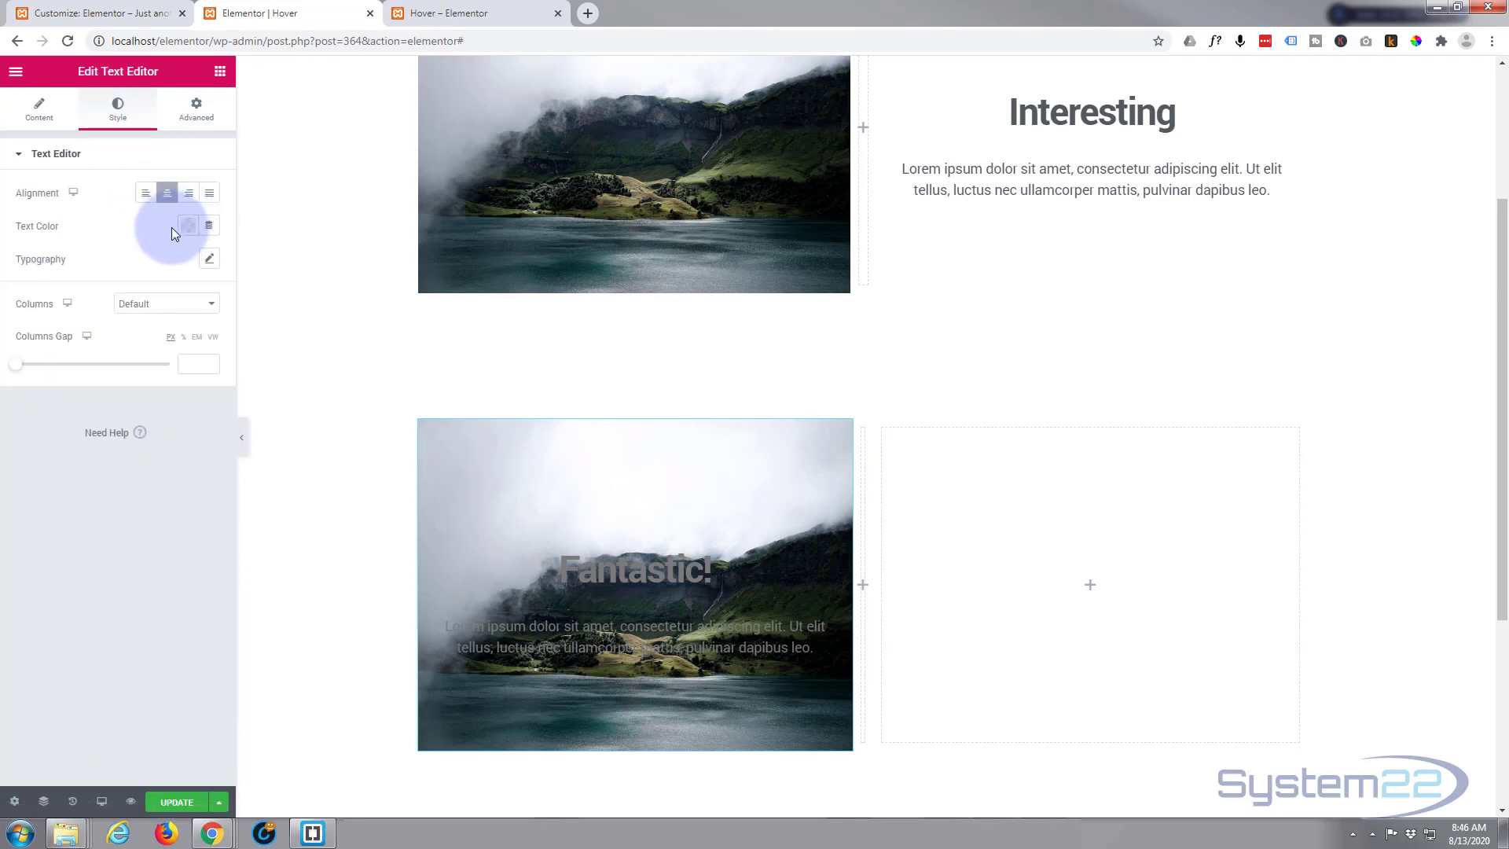
left_click(189, 226)
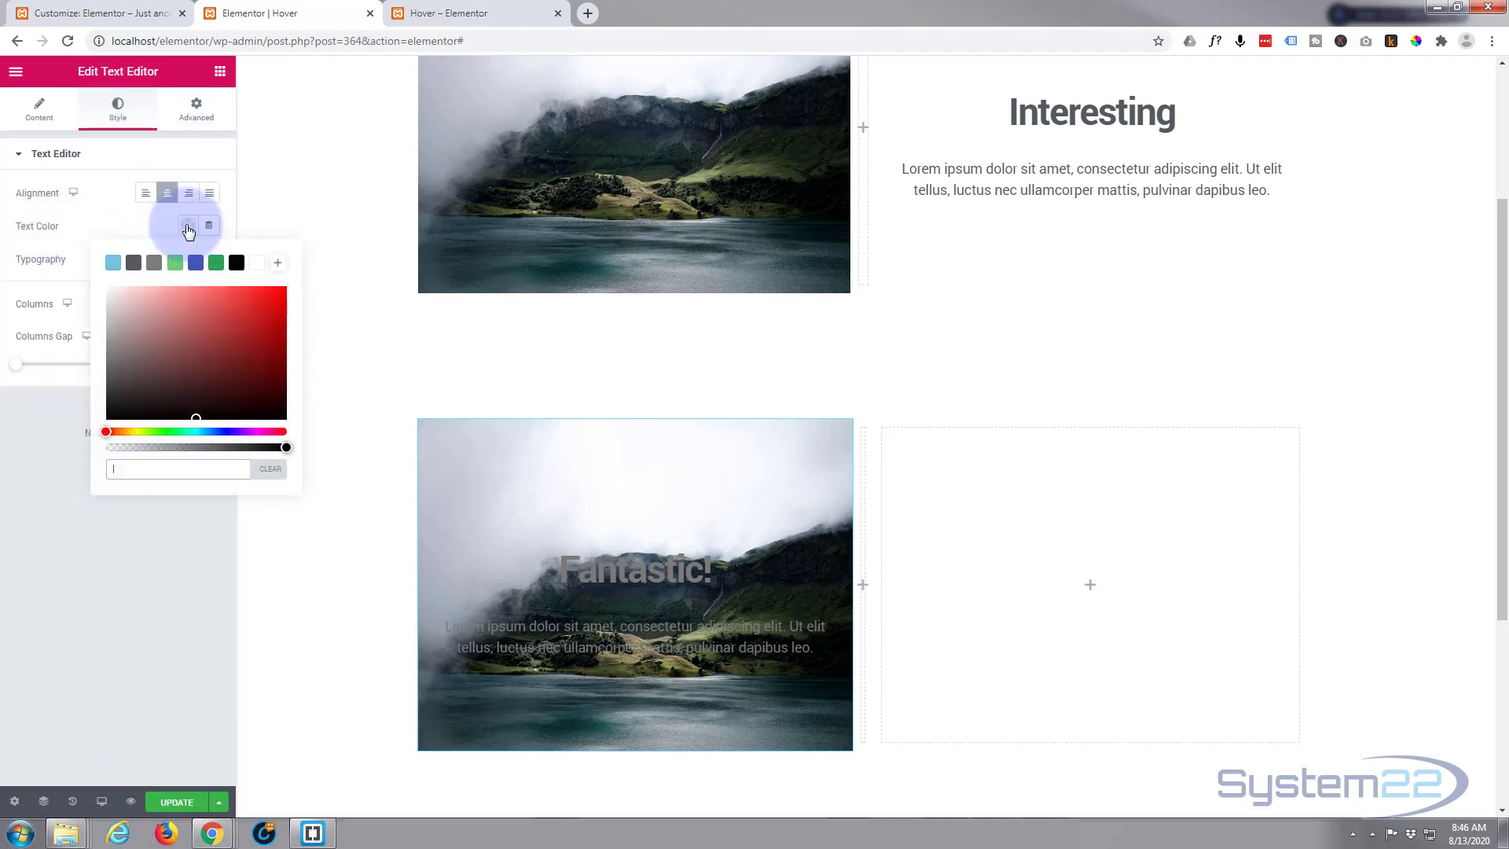
left_click(260, 266)
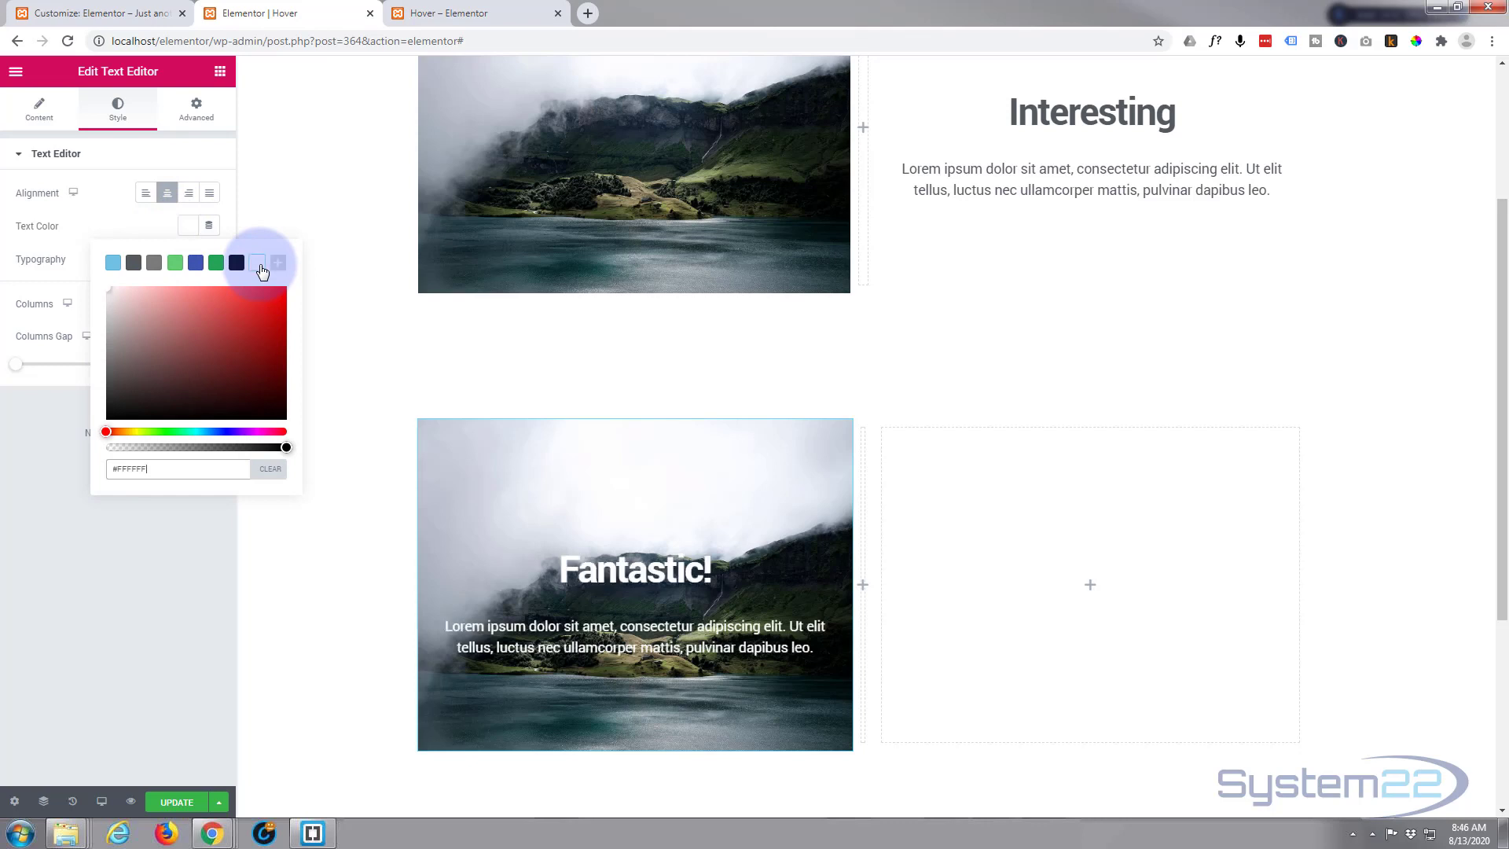
left_click(1149, 620)
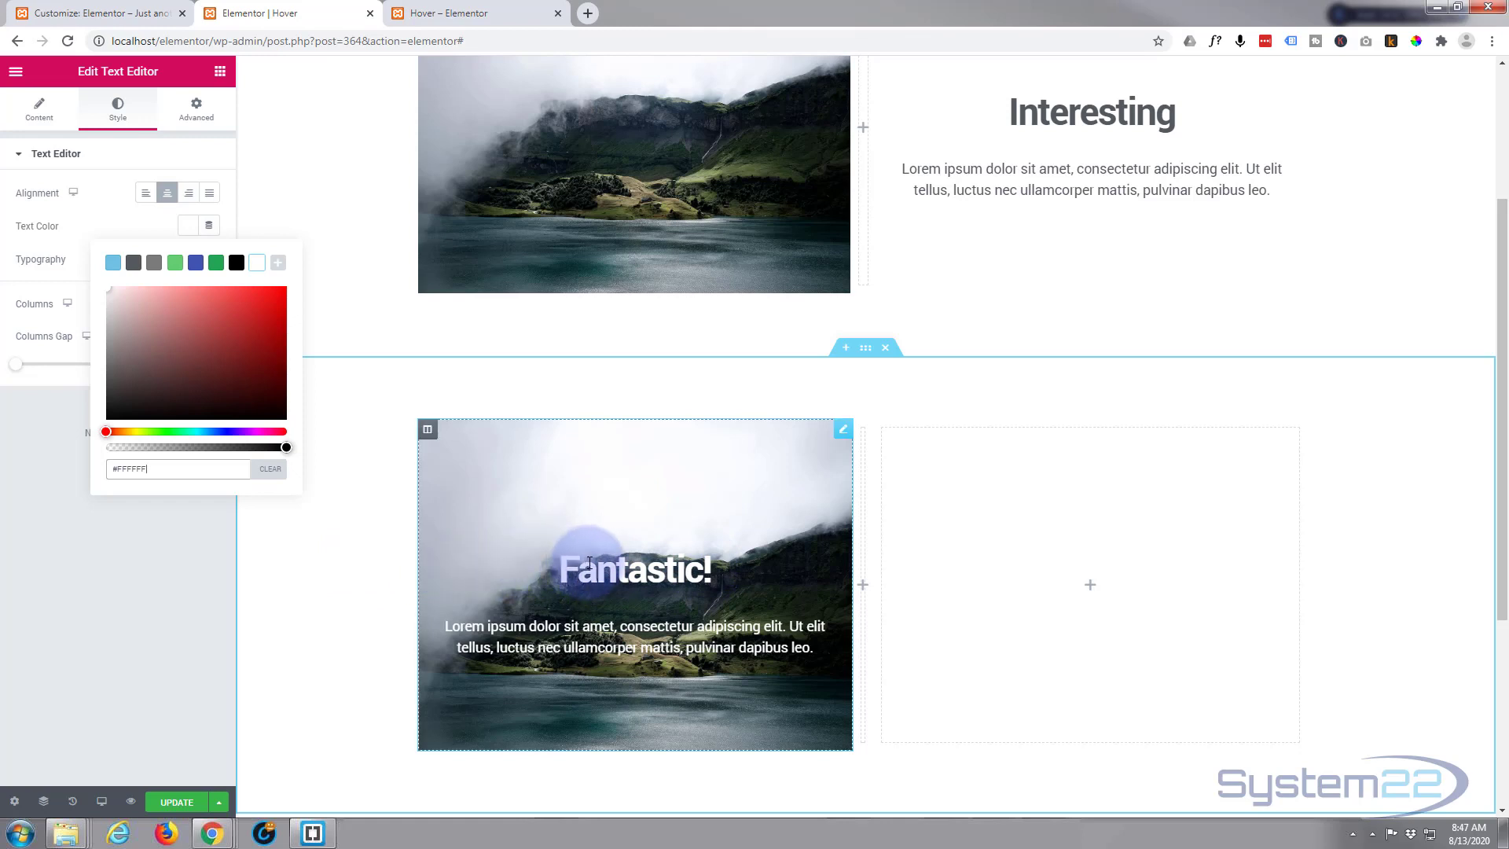
mouse_move(635, 584)
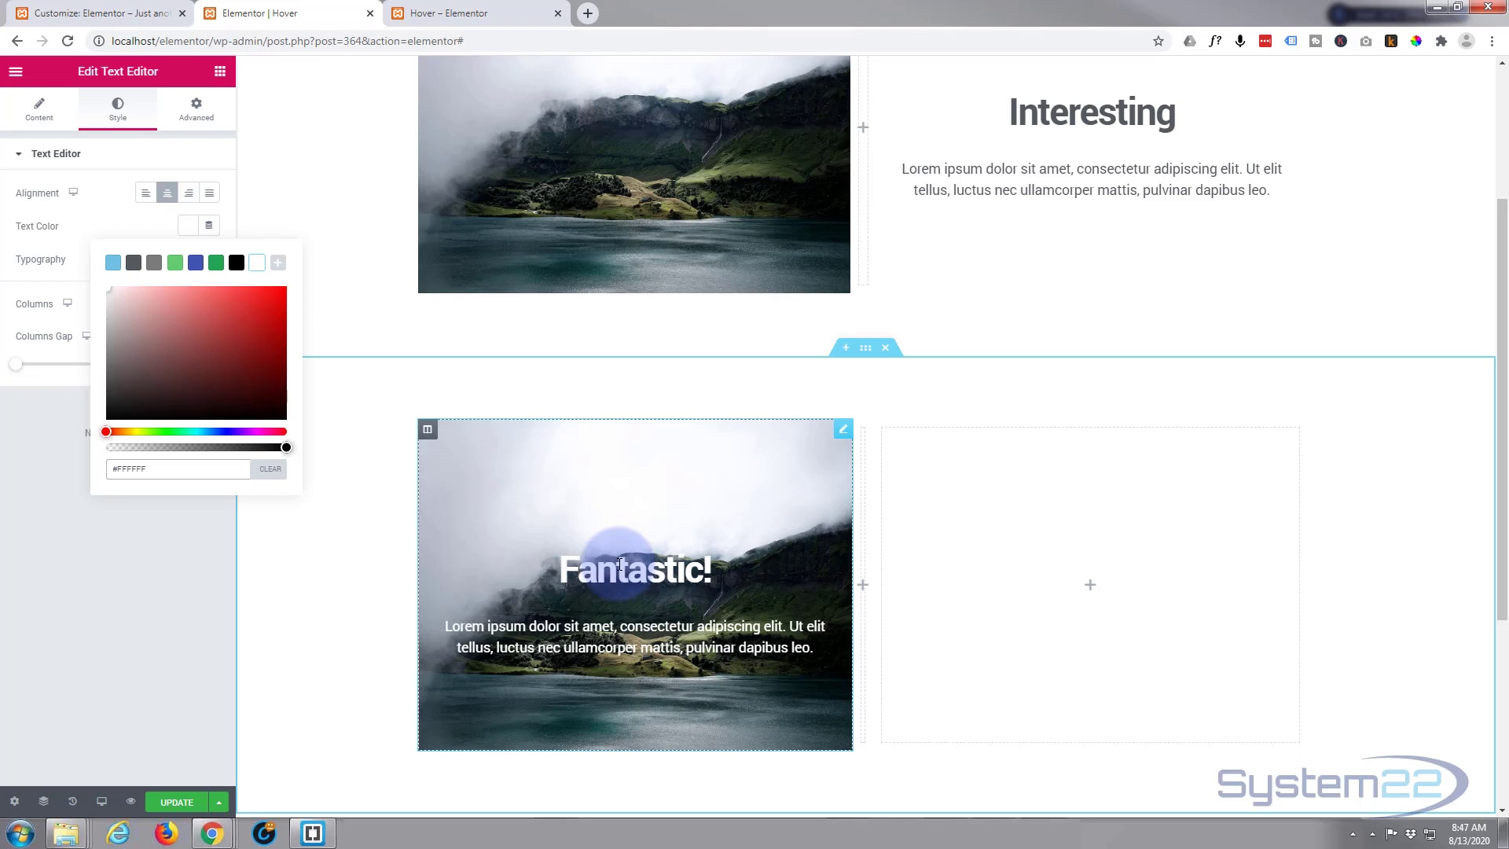
left_click(149, 230)
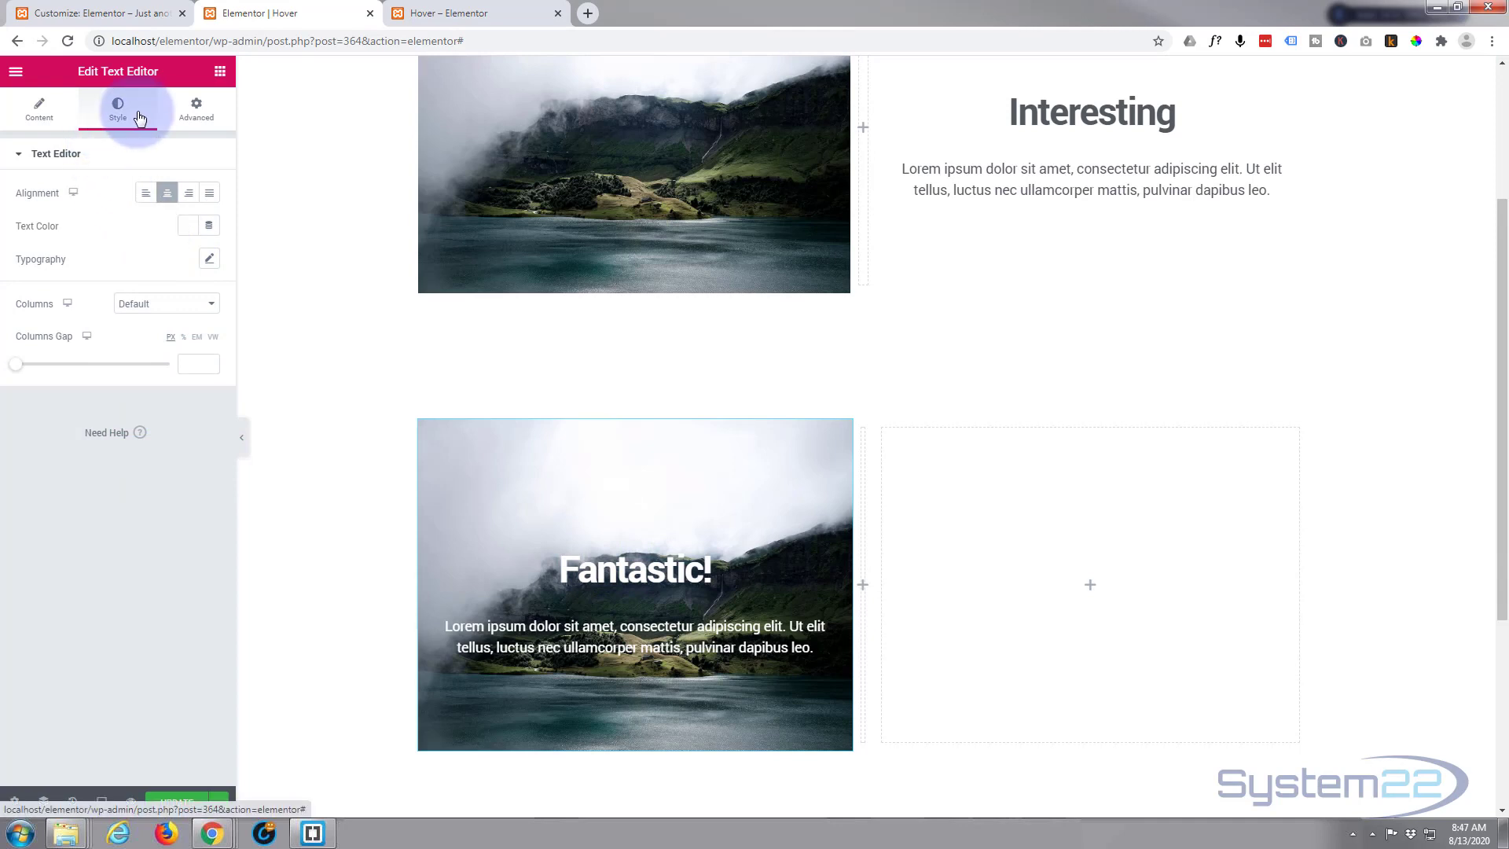
Step: Expand the Custom CSS section in the text block's Advanced settings
left_click(194, 116)
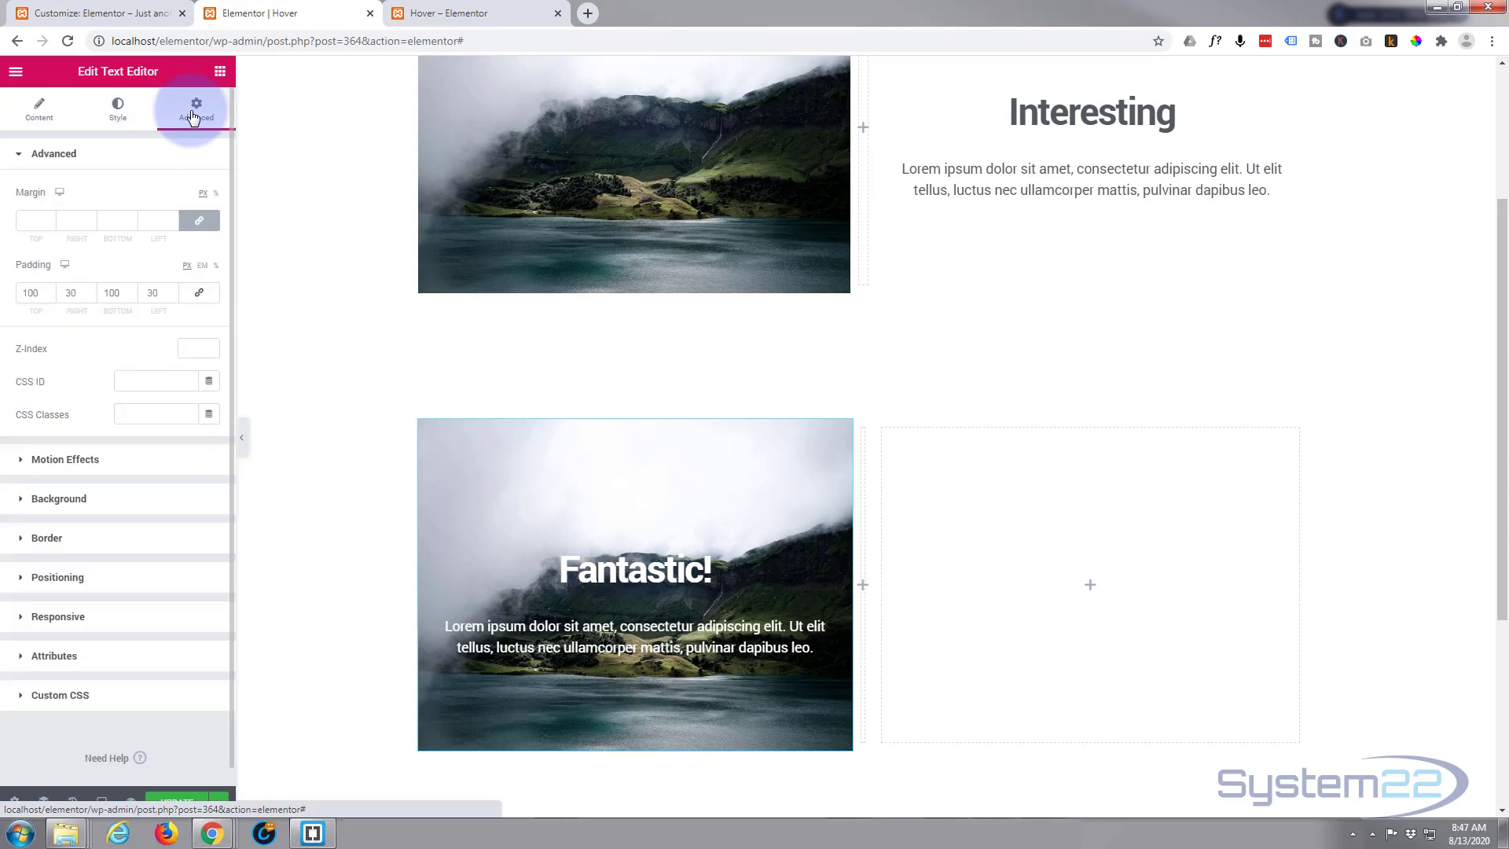
left_click(27, 702)
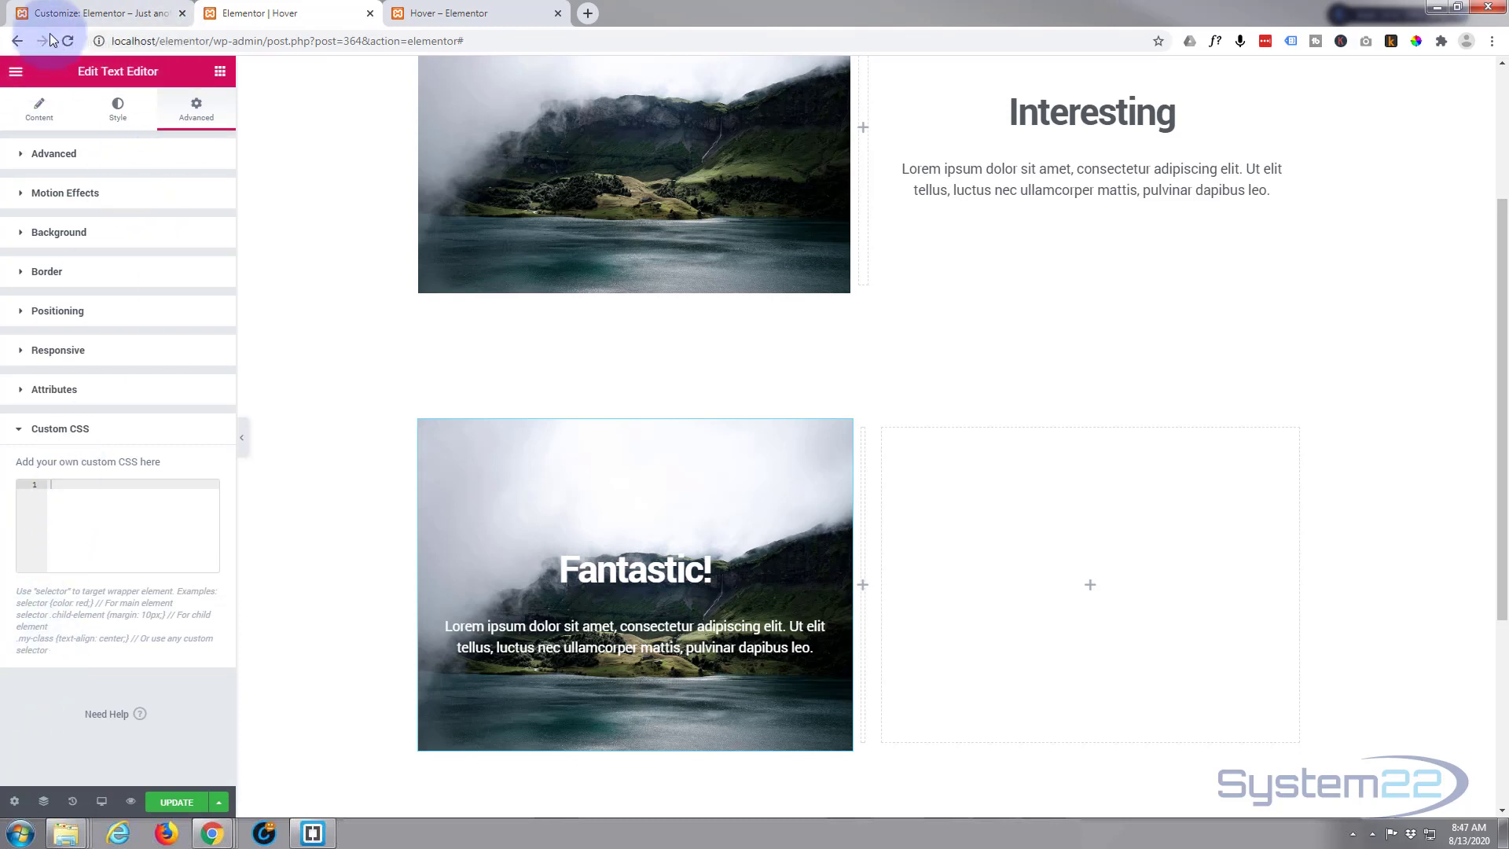
Step: In the Customizer tab, leave Homepage Settings and open Additional CSS
left_click(88, 14)
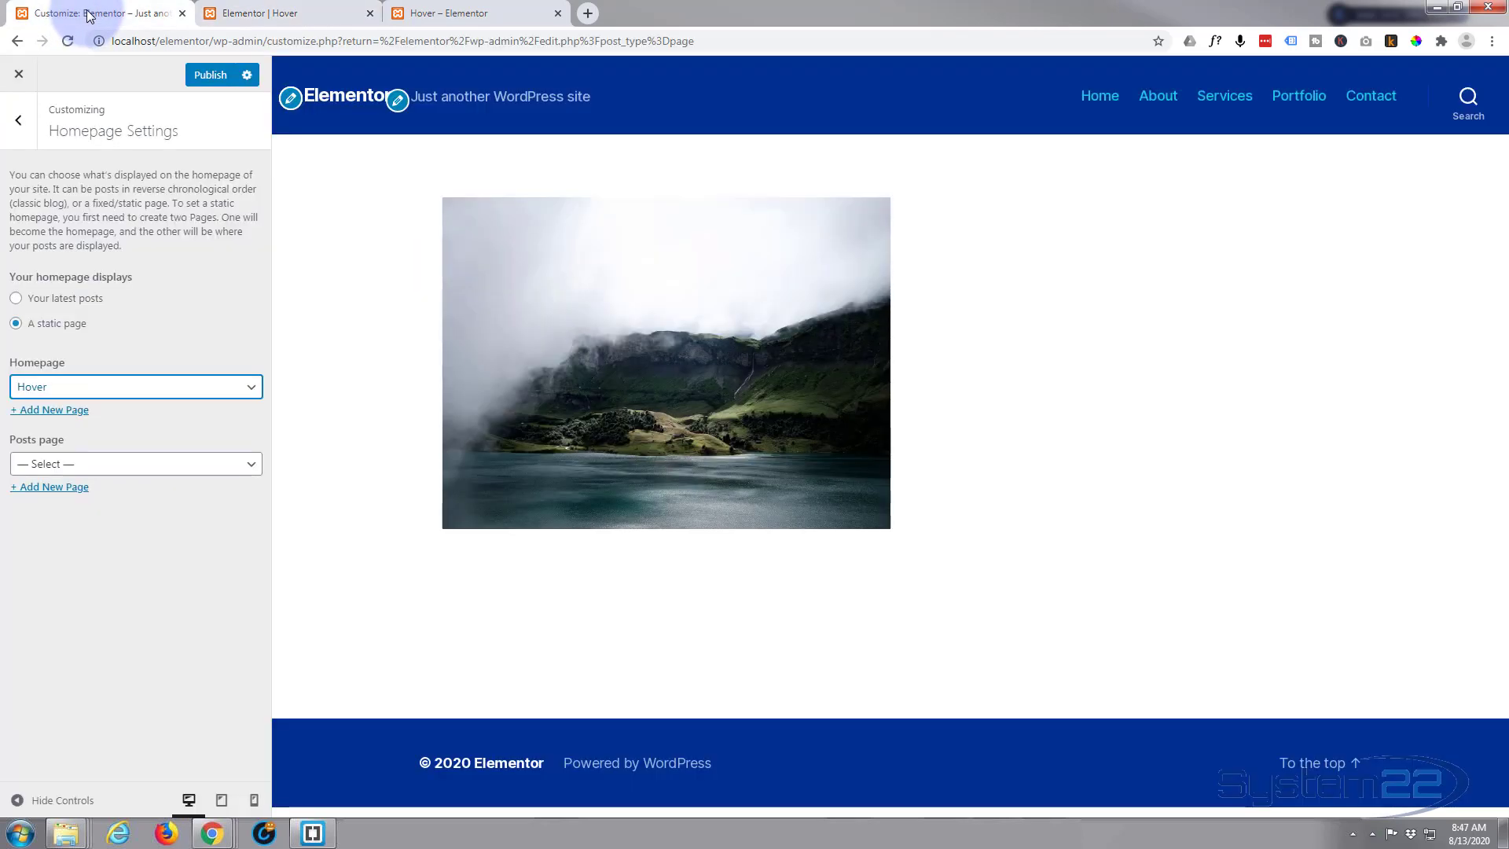
left_click(19, 120)
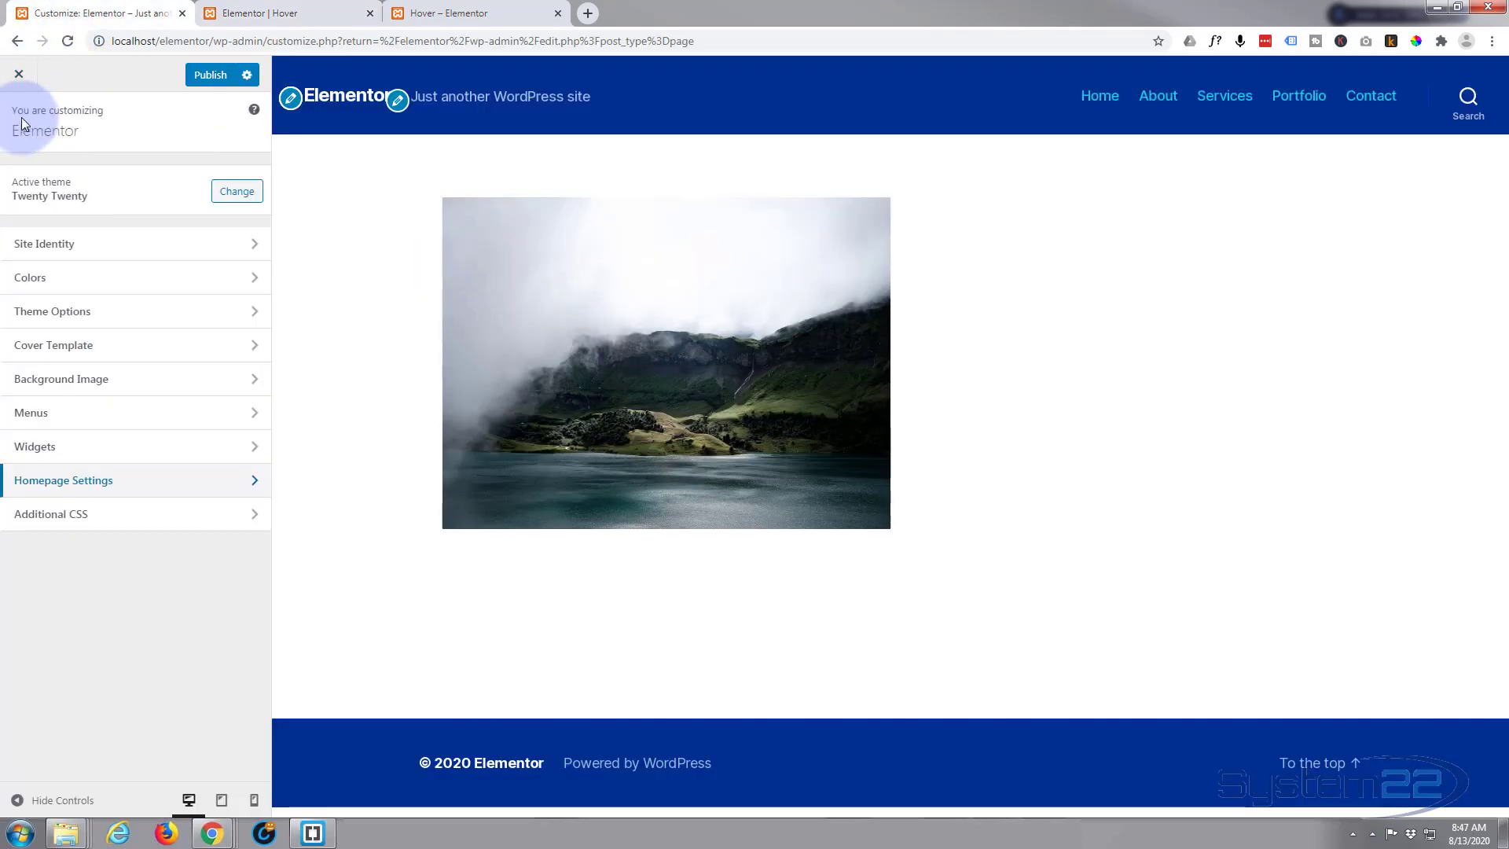
left_click(146, 520)
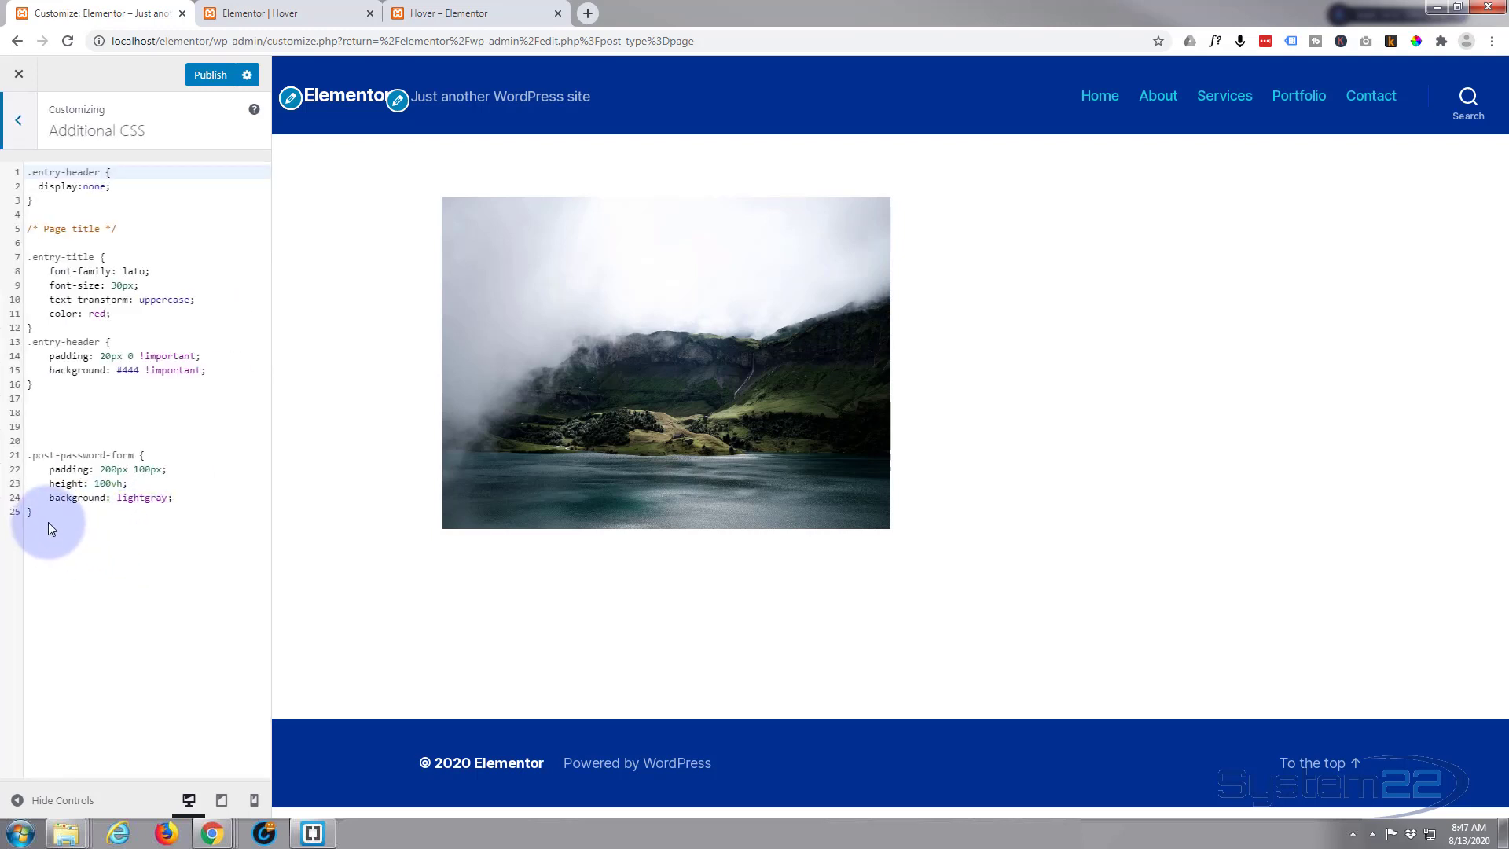
Step: Back in Elementor, enter the CSS class 'imt' for the Fantastic! text block
left_click(286, 10)
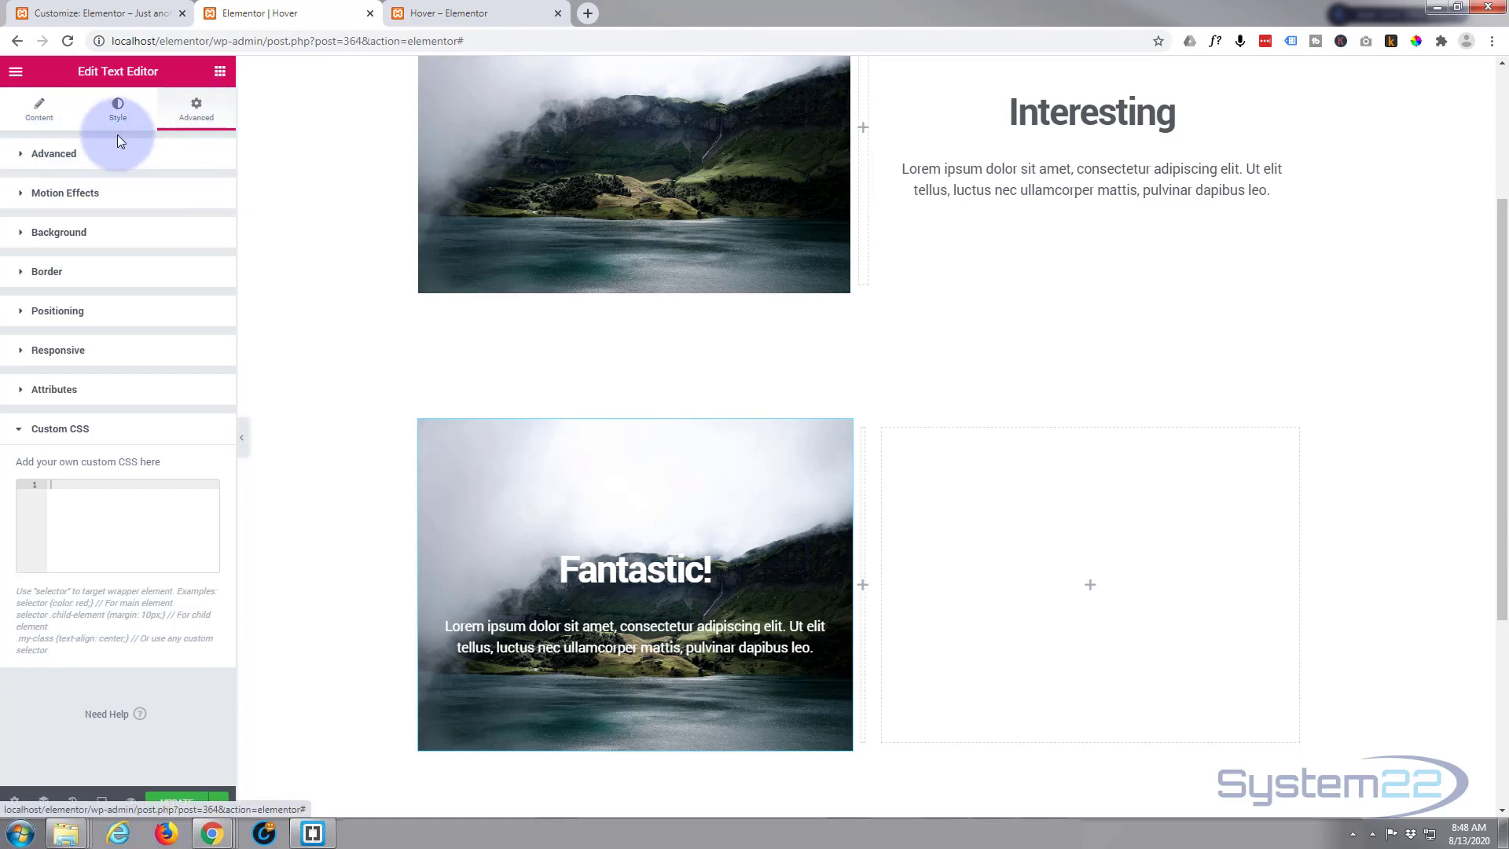
left_click(21, 158)
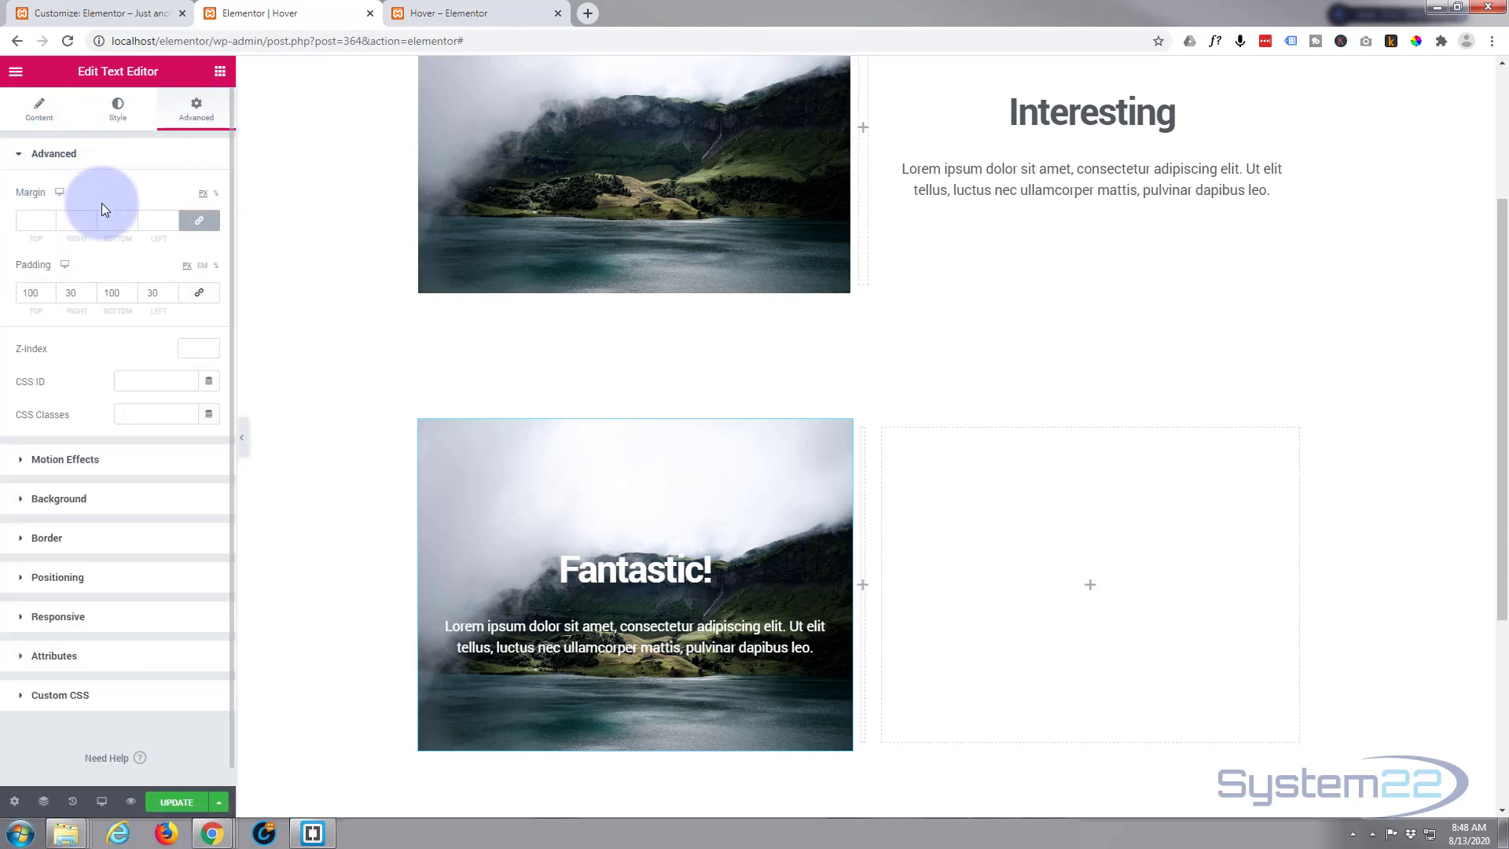
left_click(120, 414)
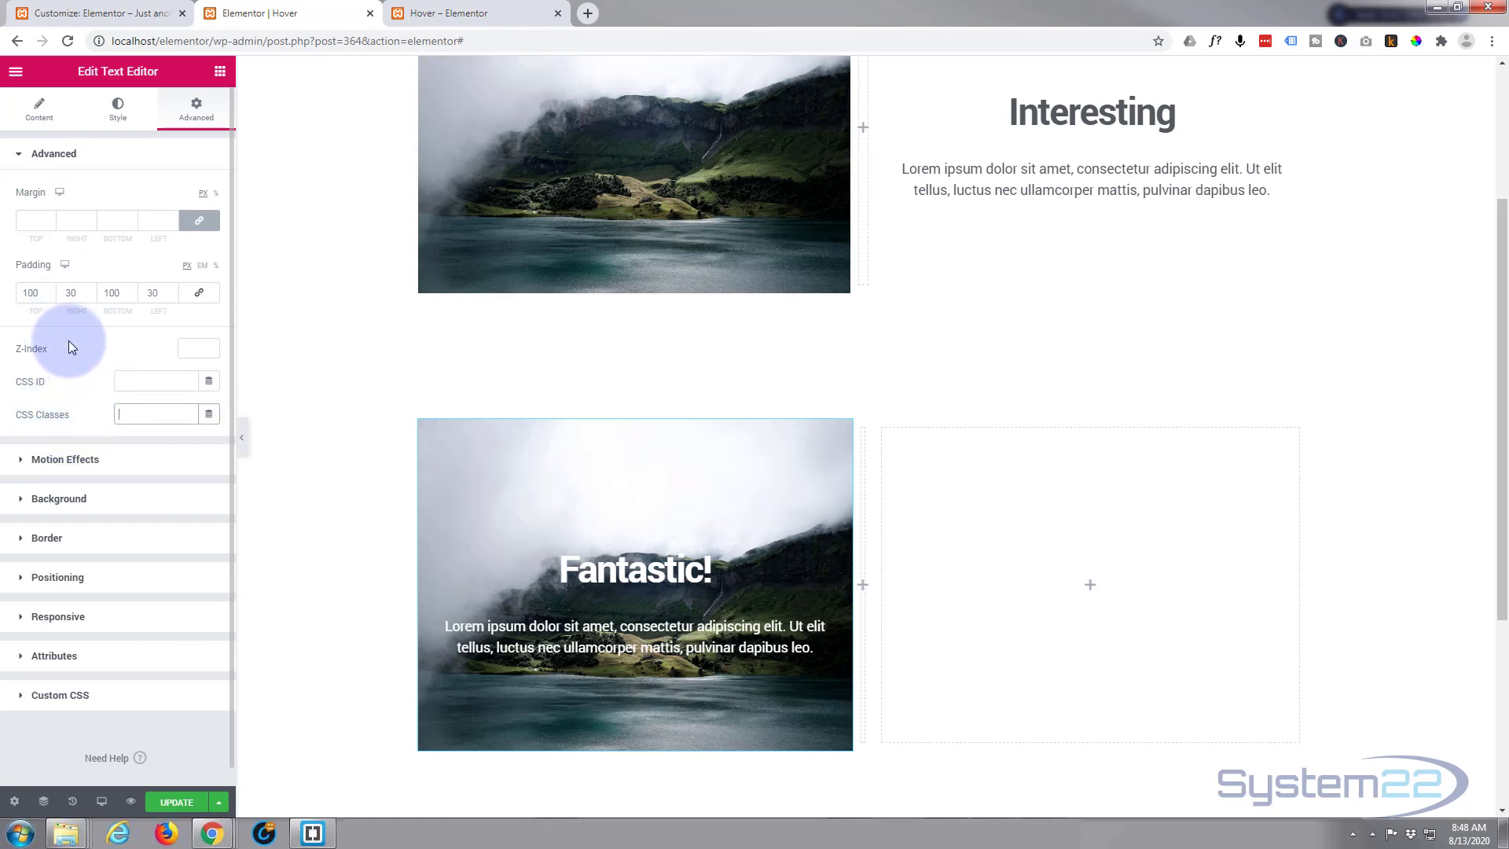
type("imt")
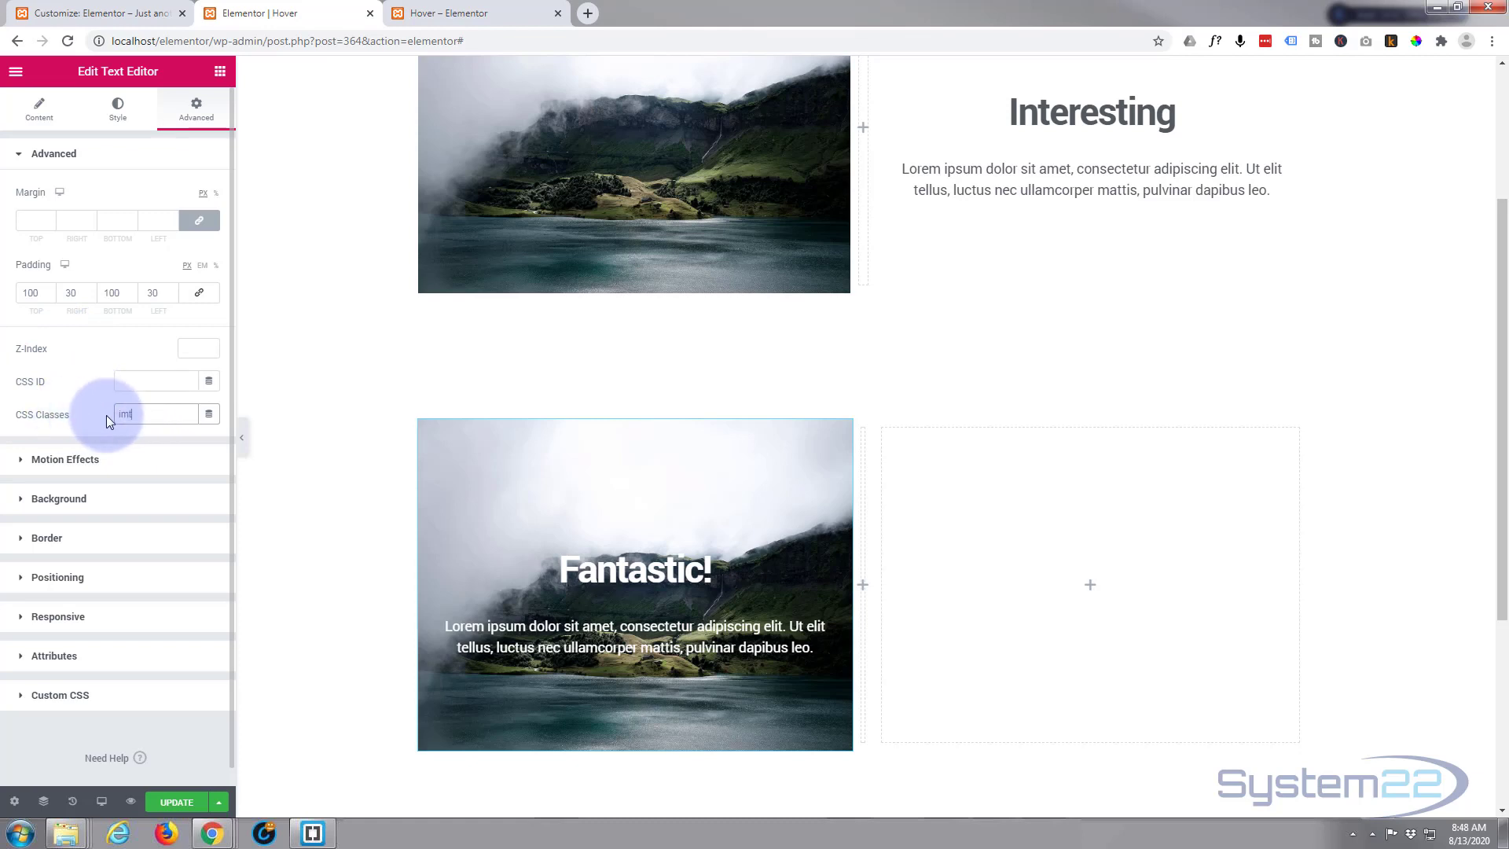
scroll(106, 416, "down", 1)
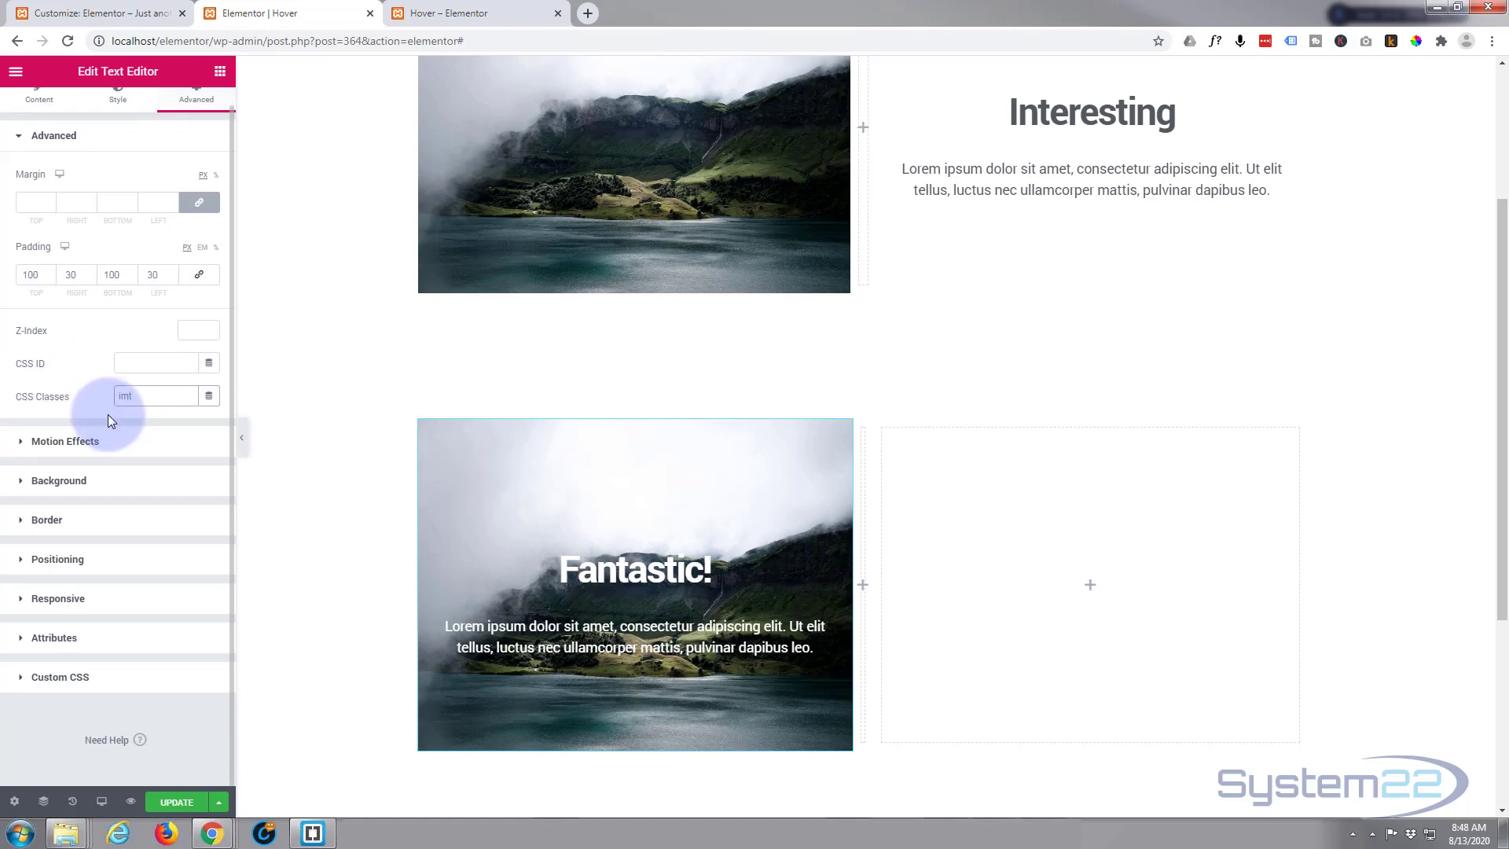
Step: Add transition-duration:1.5s to the .imt rule, after its opacity:0 line
left_click(22, 676)
left_click(64, 491)
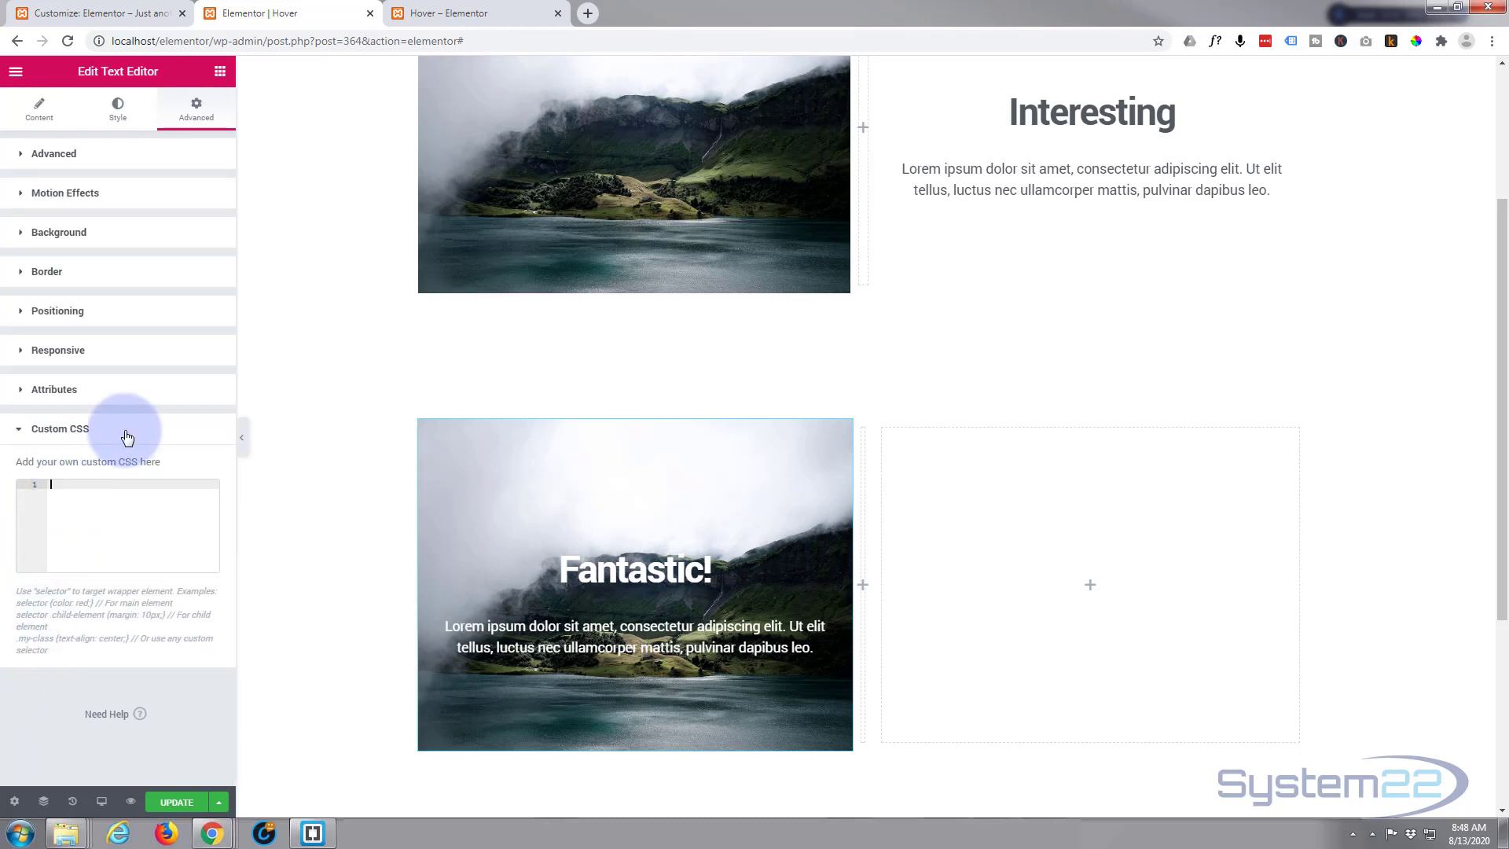
type(".im")
type("{")
type("}")
key("Return")
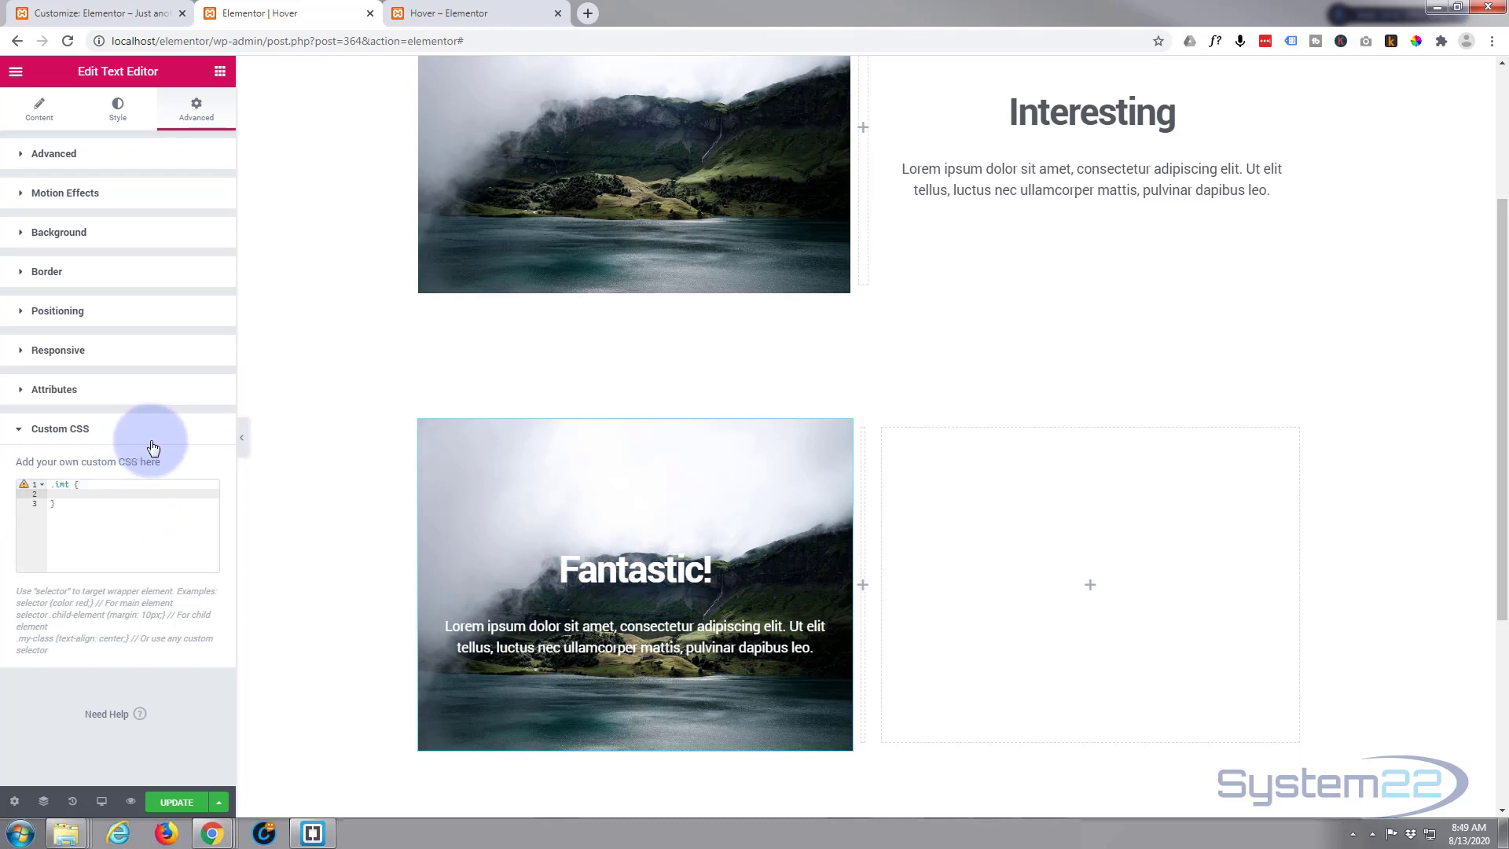
type("opacity")
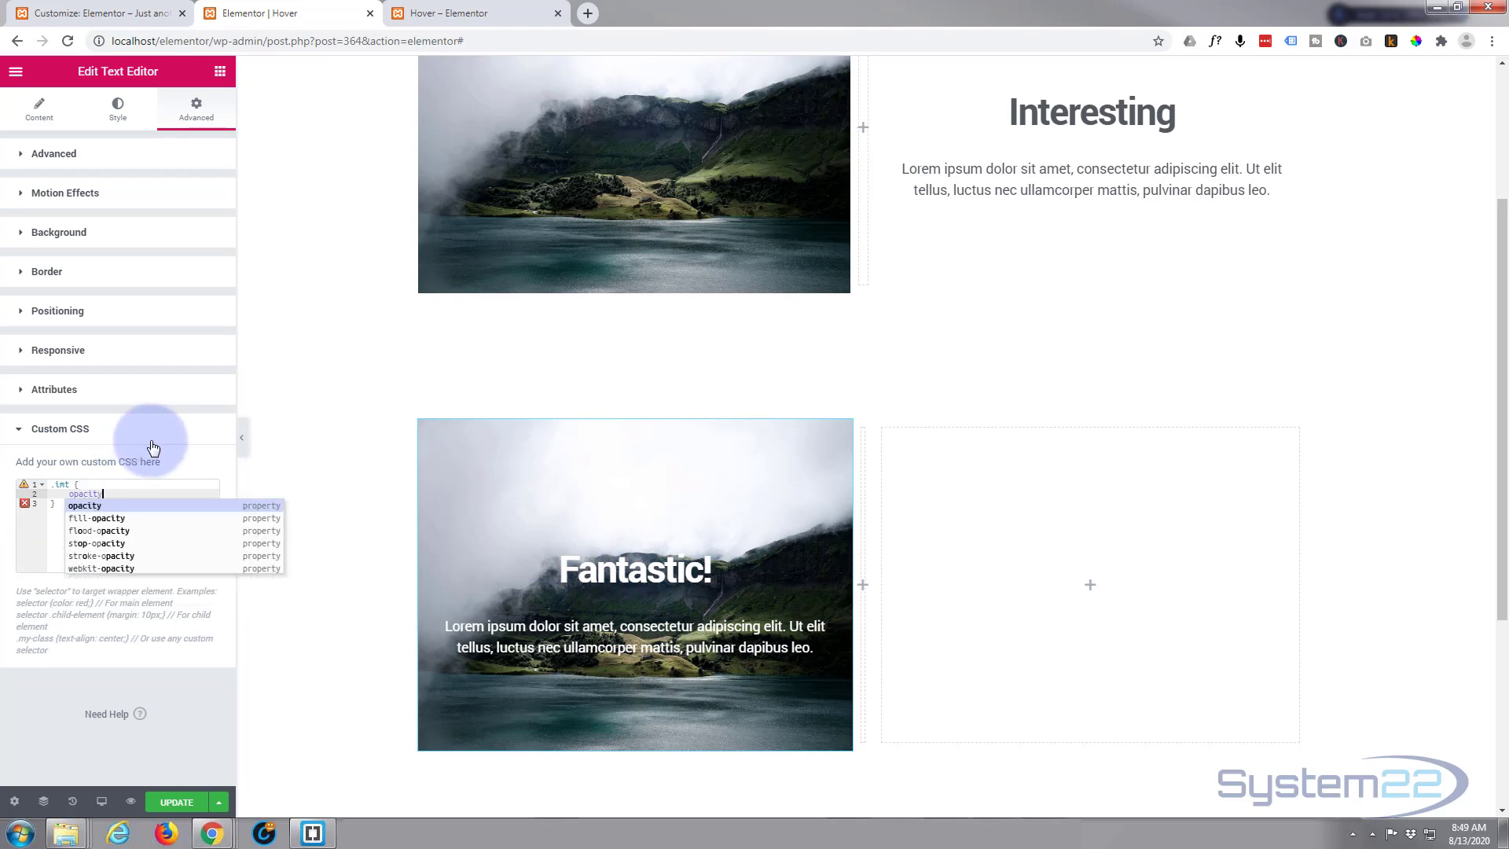
type(":0;")
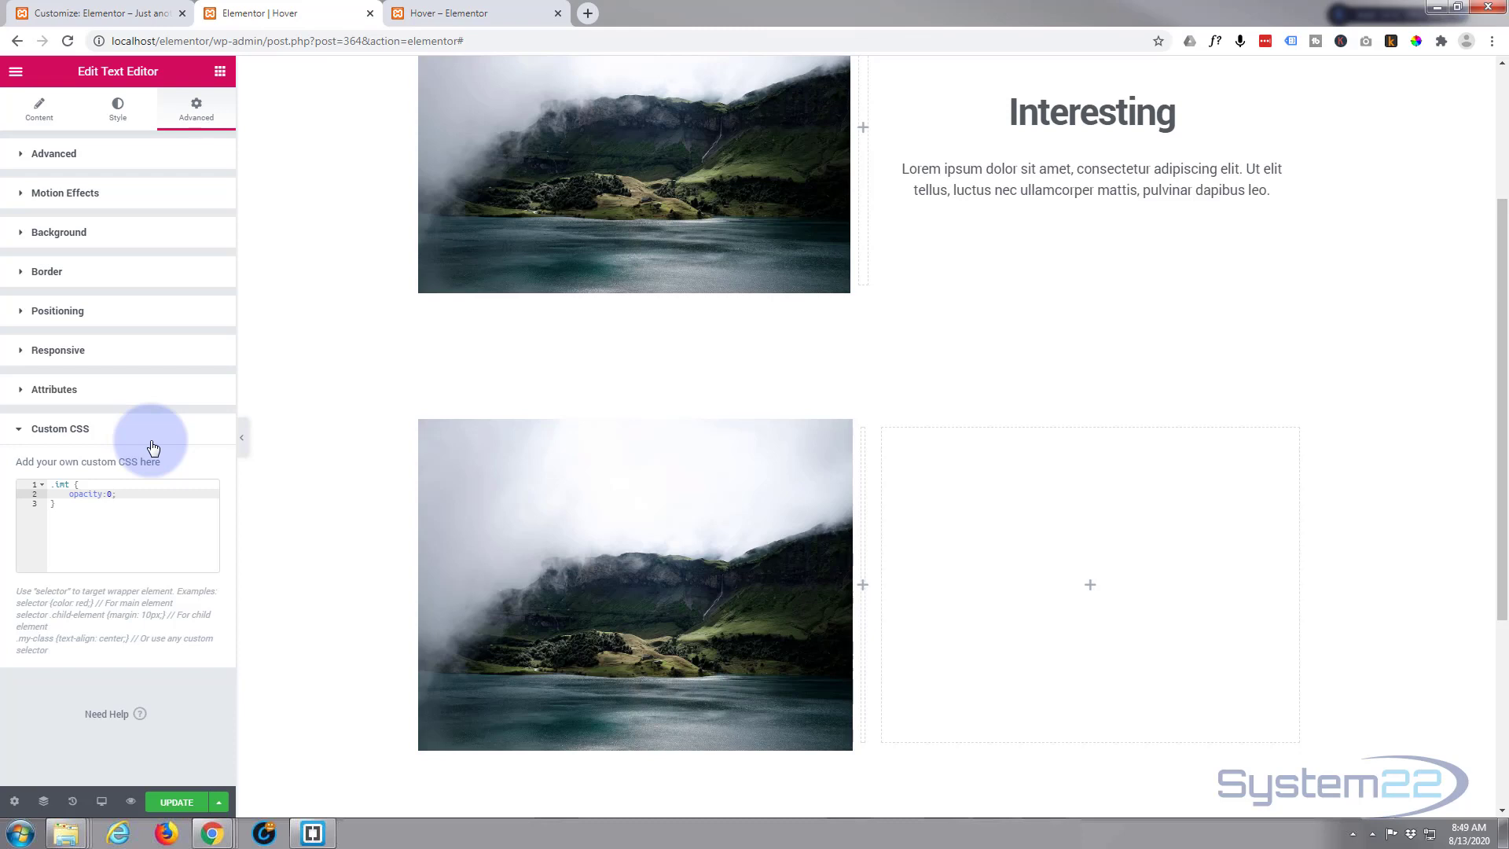
key("Return")
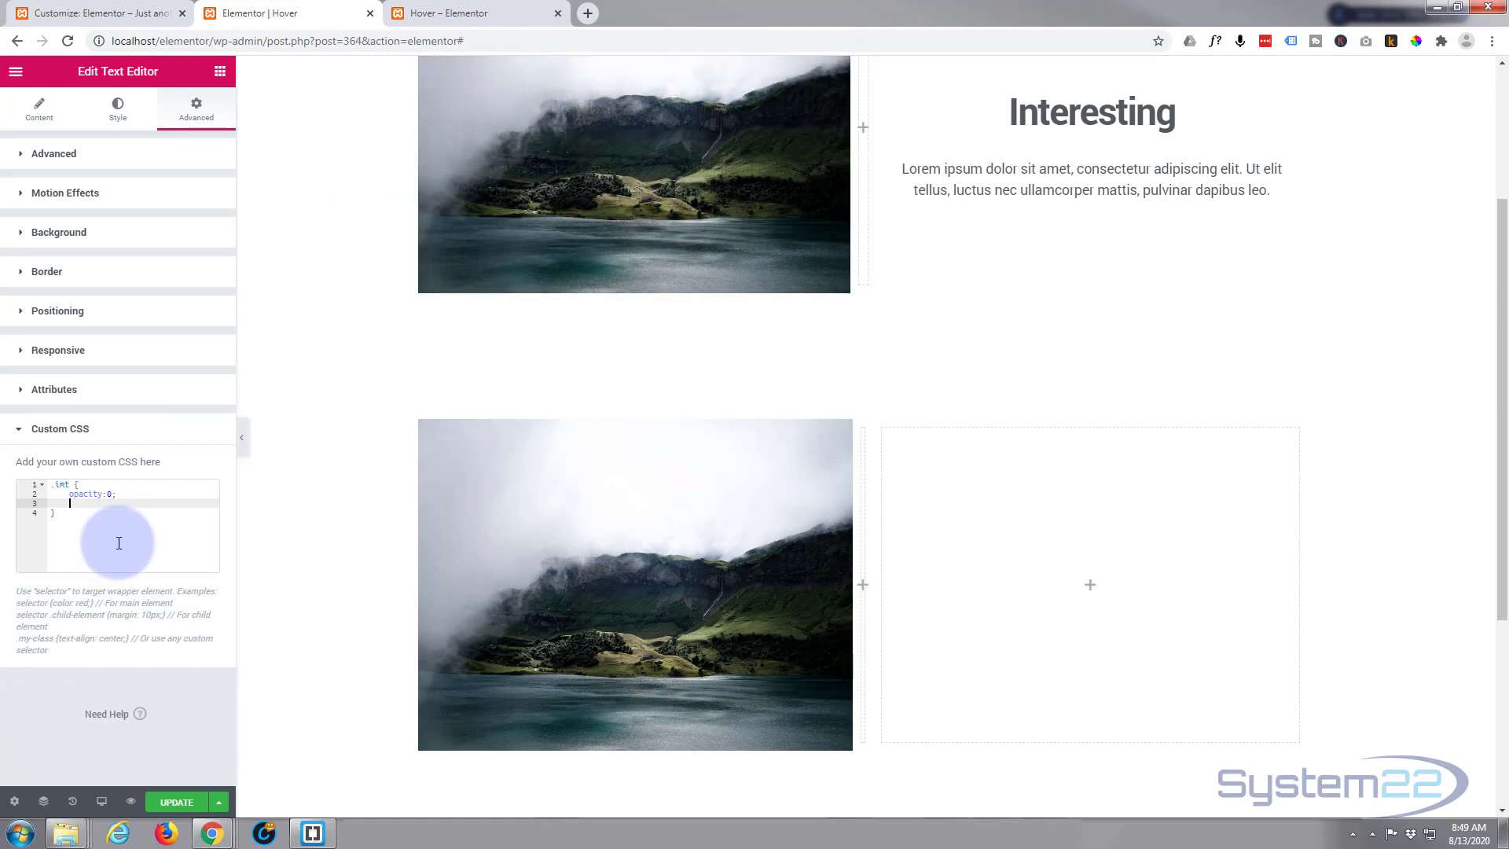
type("t")
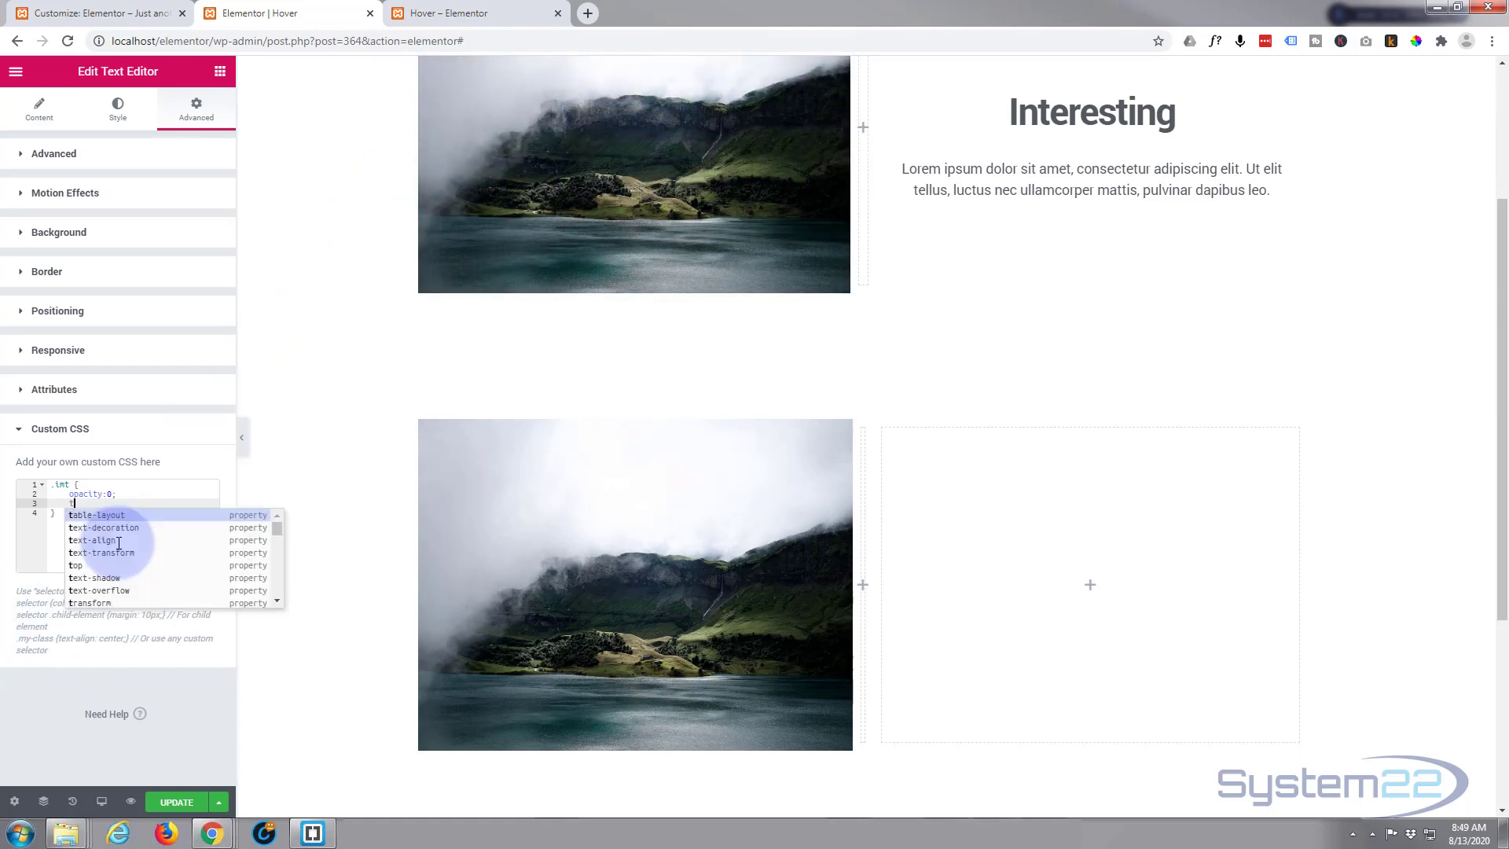
type("ransition-duration")
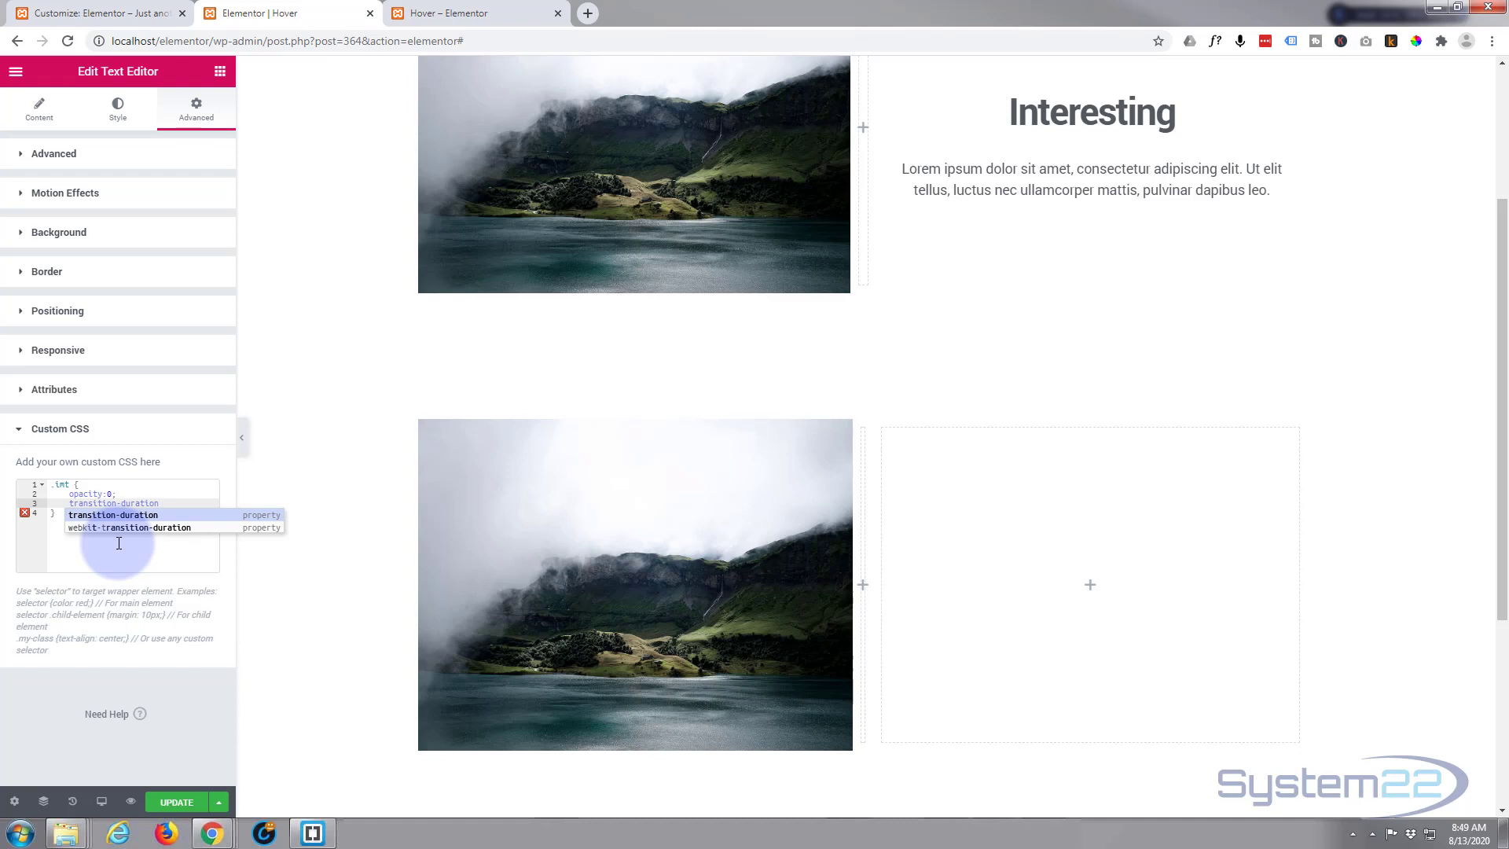
type(":1.5s;")
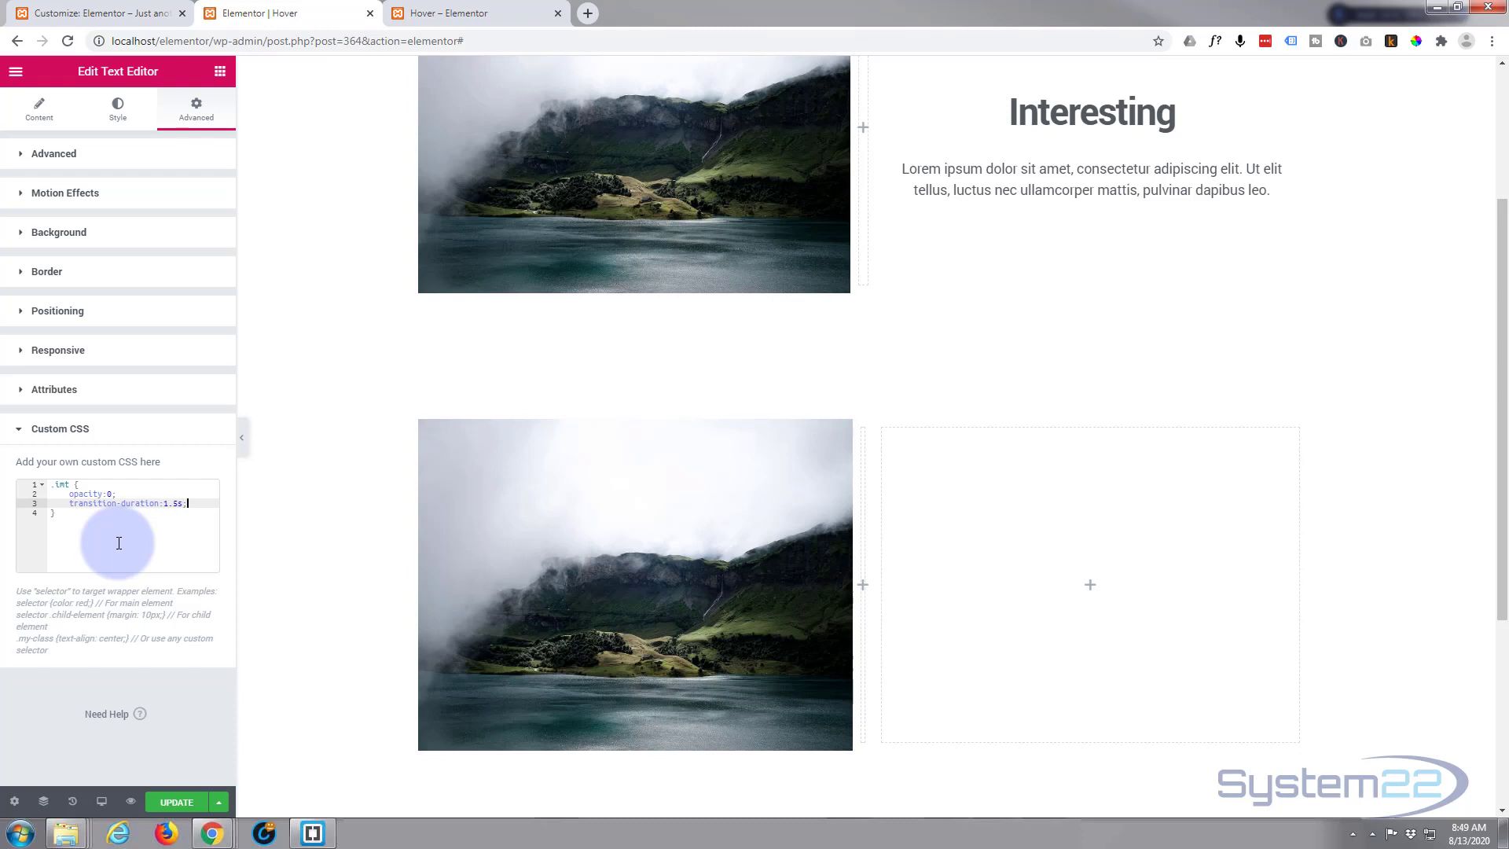
left_click(83, 535)
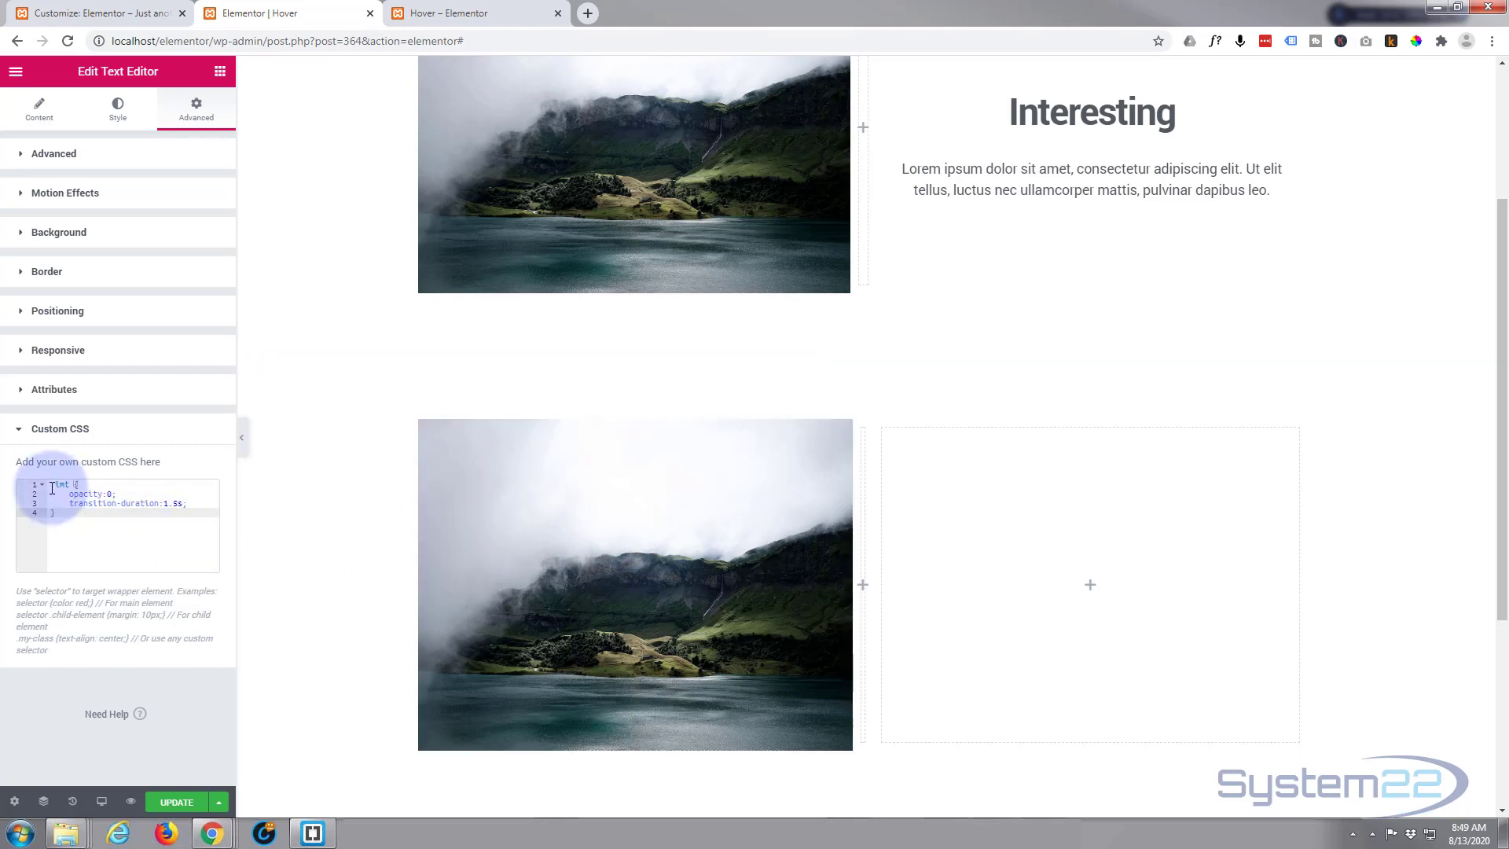
Step: Copy the .imt rule and paste a duplicate below it
left_click_drag(54, 487, 70, 514)
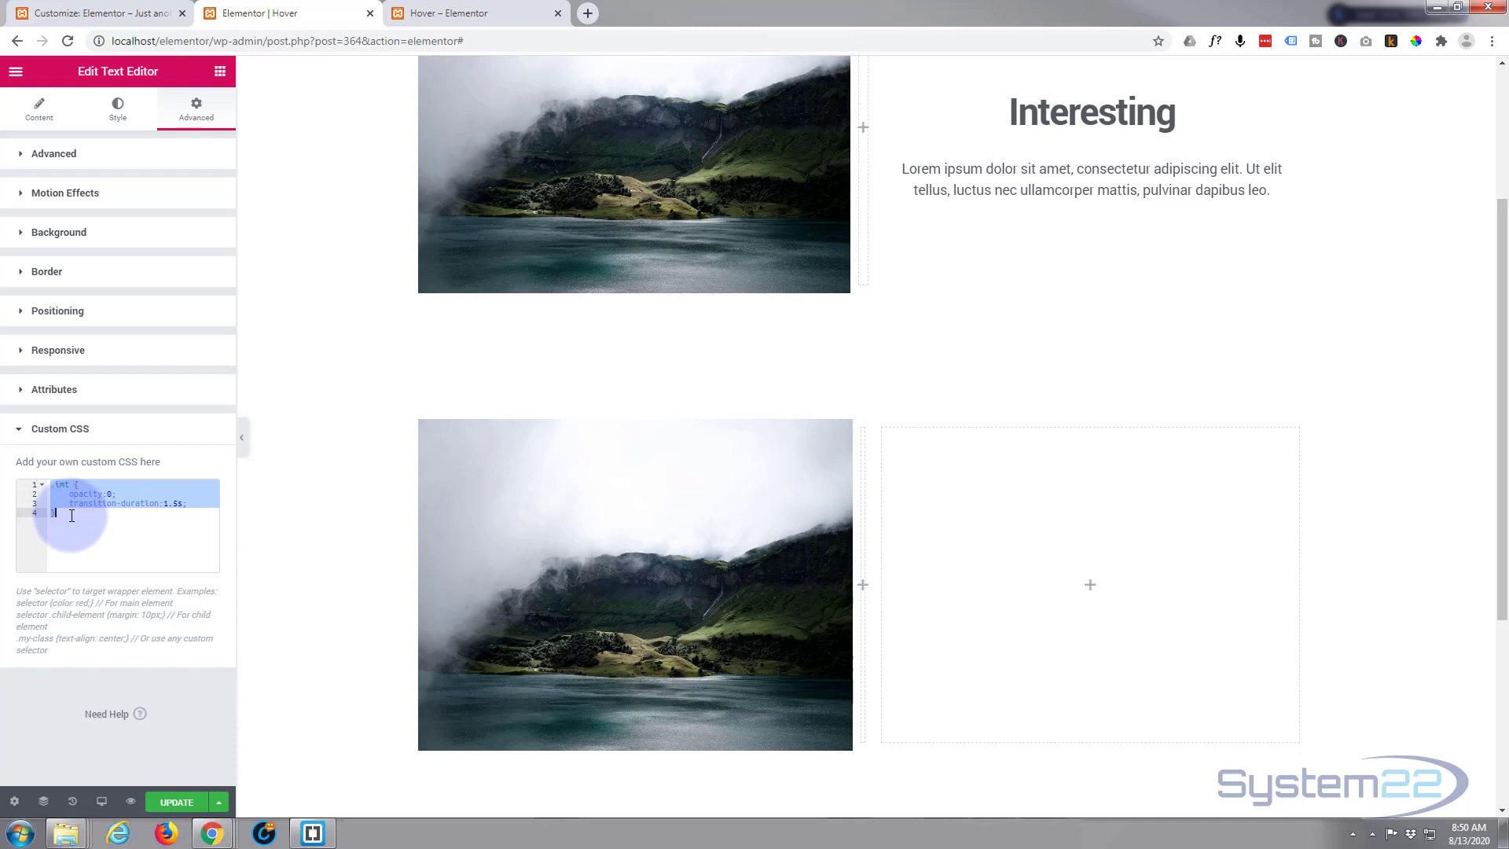
left_click(71, 516)
key("Return")
key("Return")
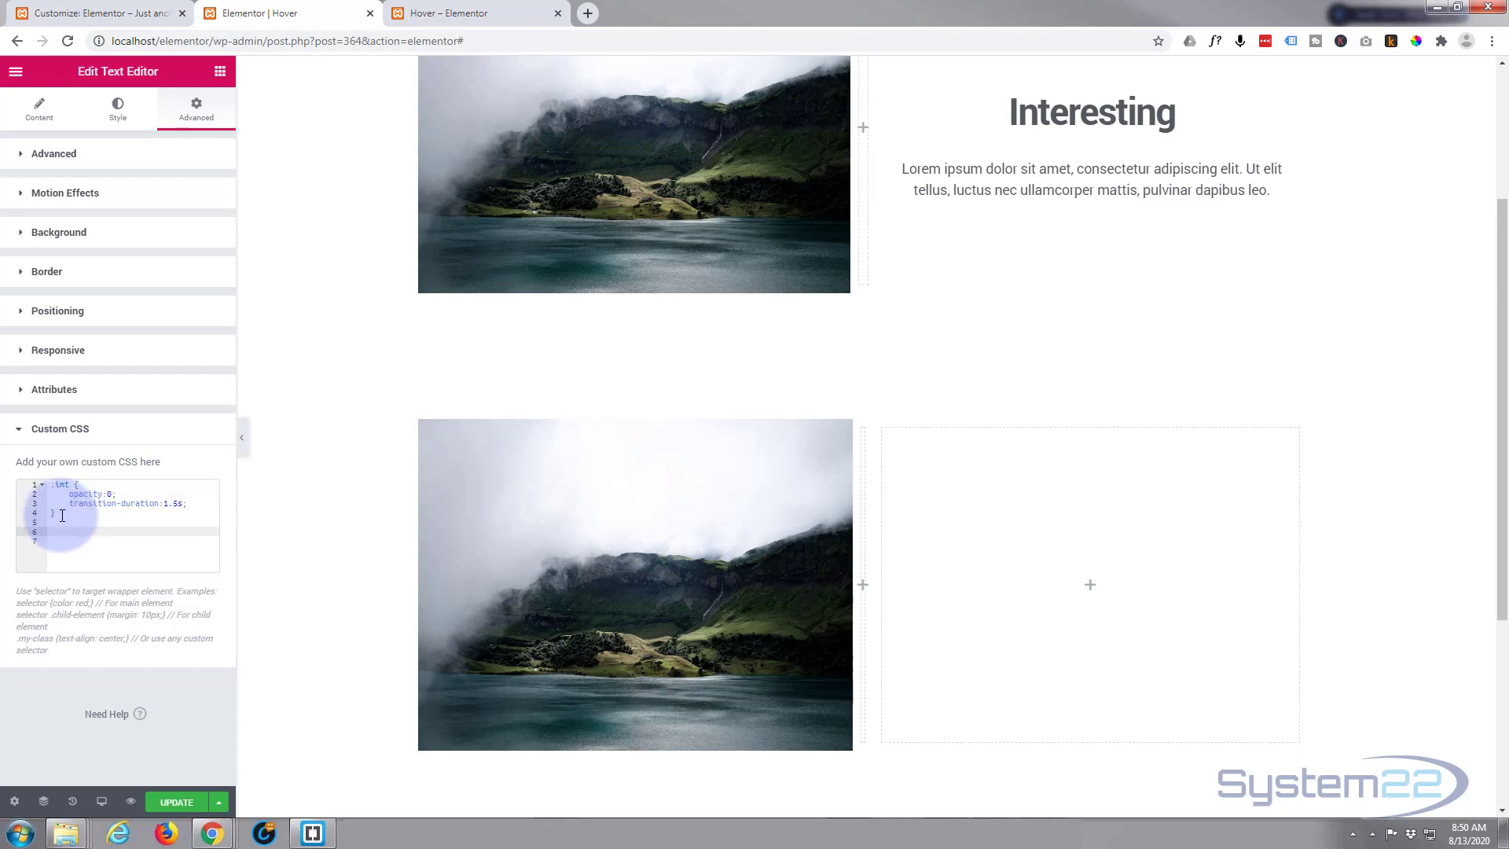
type(".imt {     opacity:0;     transition-duration:1.5s; }")
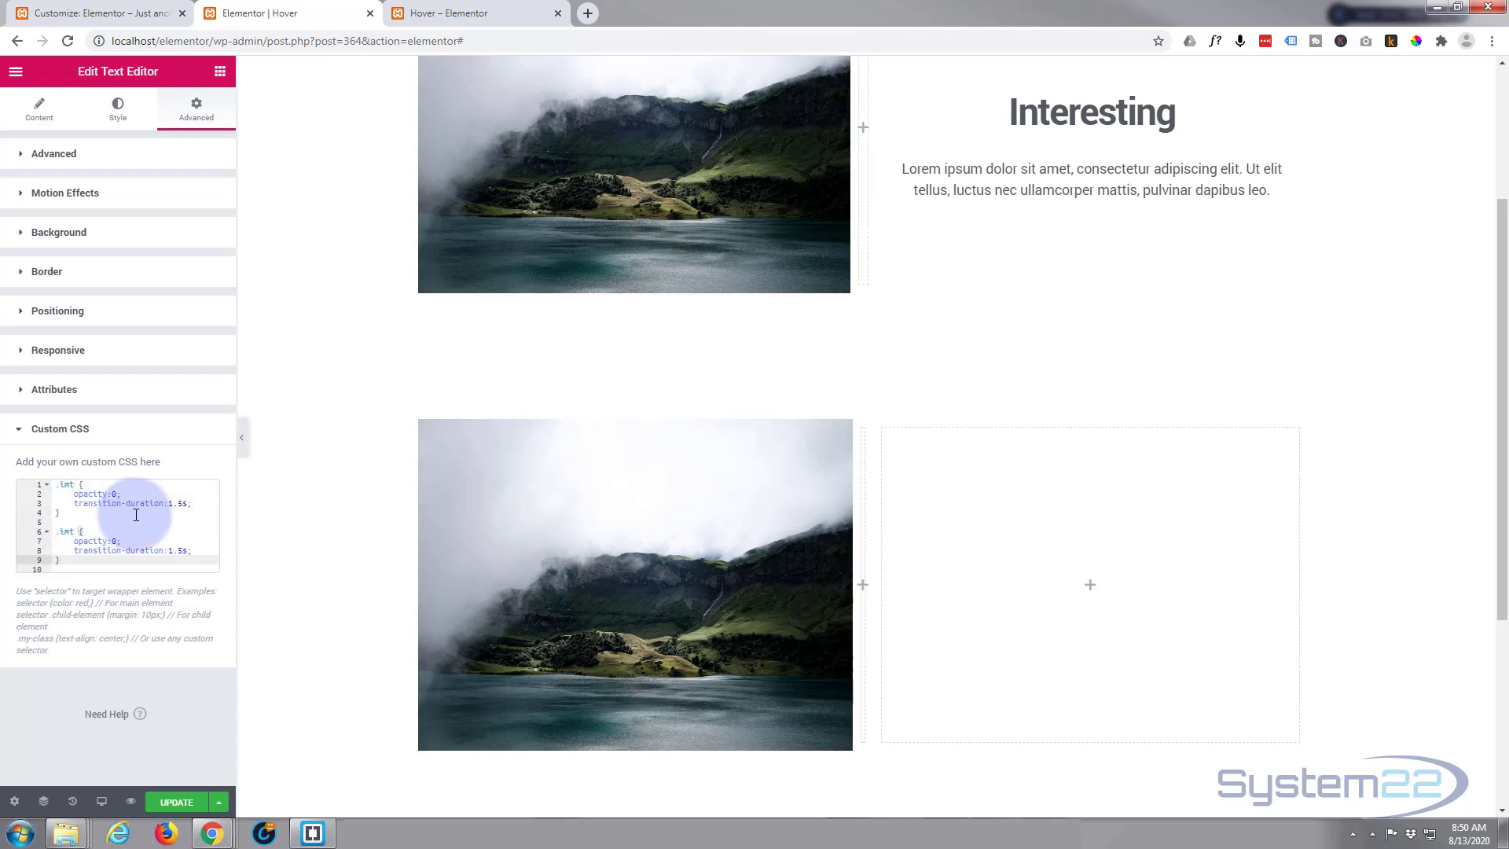
Step: Rename the copy to .imt:hover, set its opacity to 1, and remove its transition-duration line
left_click(73, 532)
type(":hover")
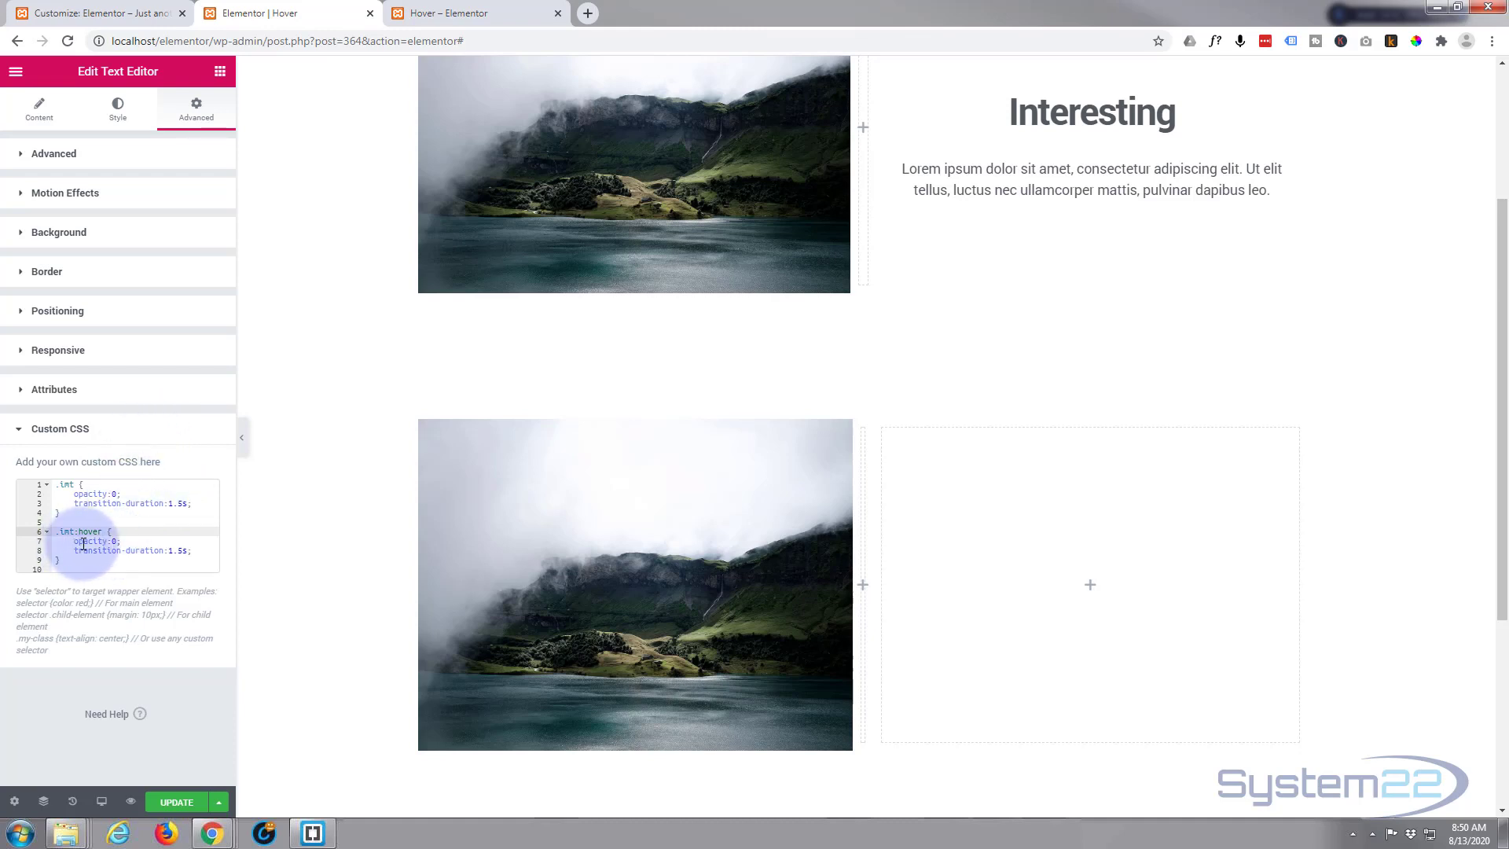
left_click(113, 540)
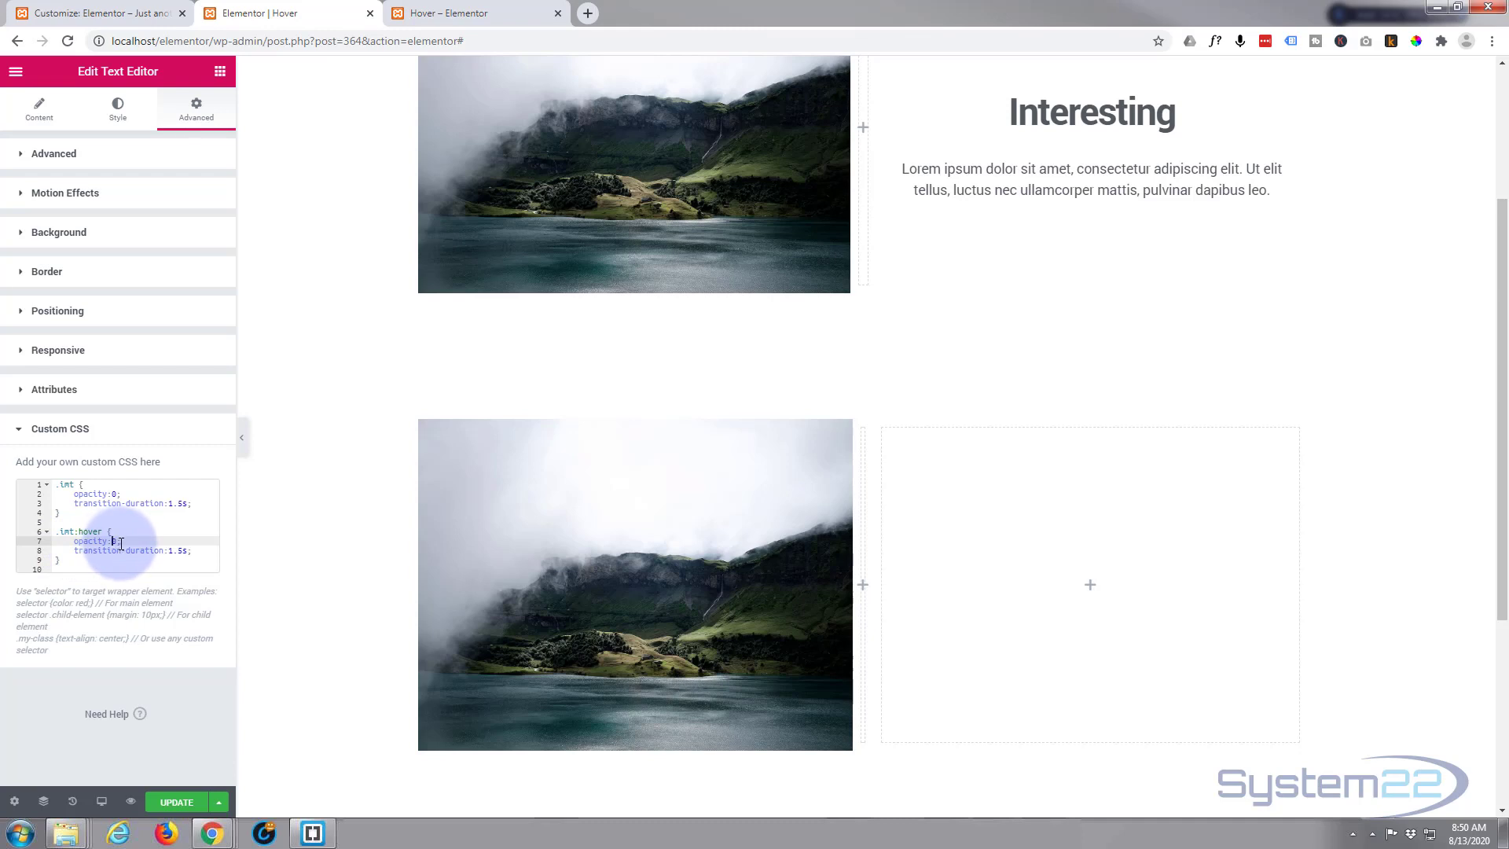
type("1")
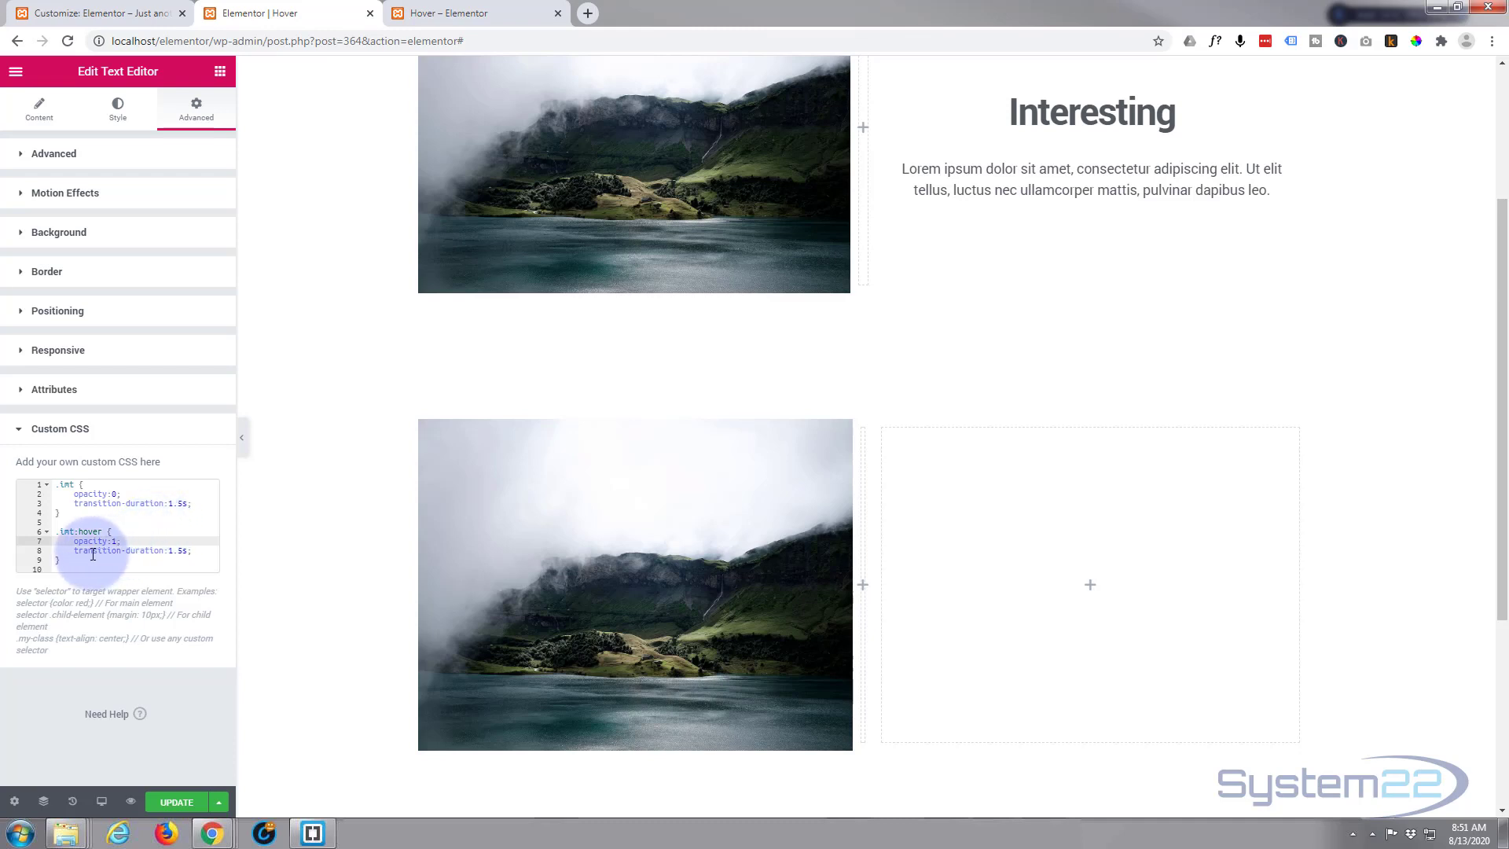
type(";")
left_click_drag(71, 551, 194, 550)
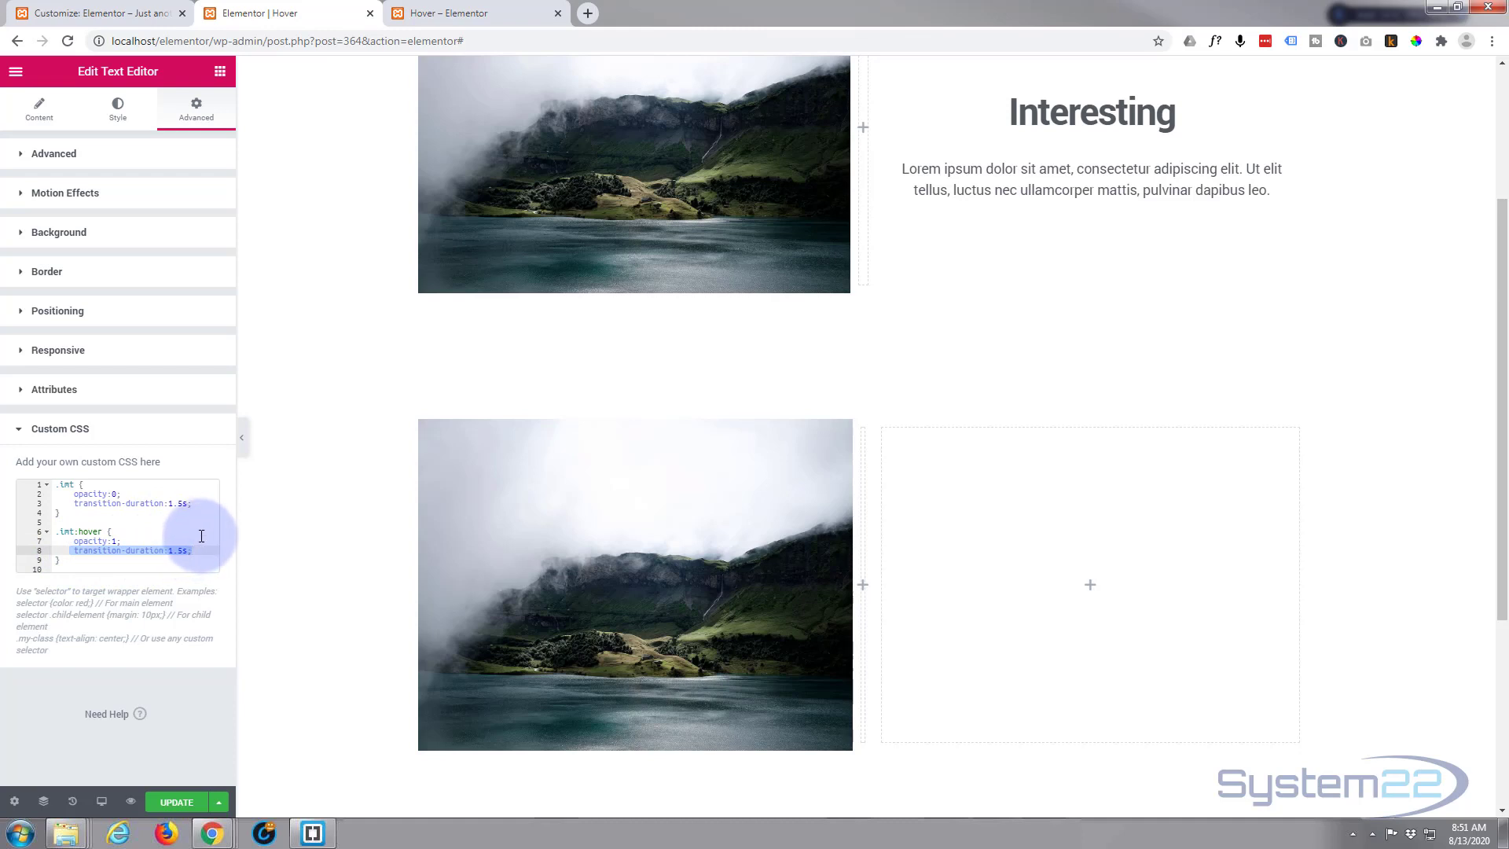
key("BackSpace")
left_click(144, 538)
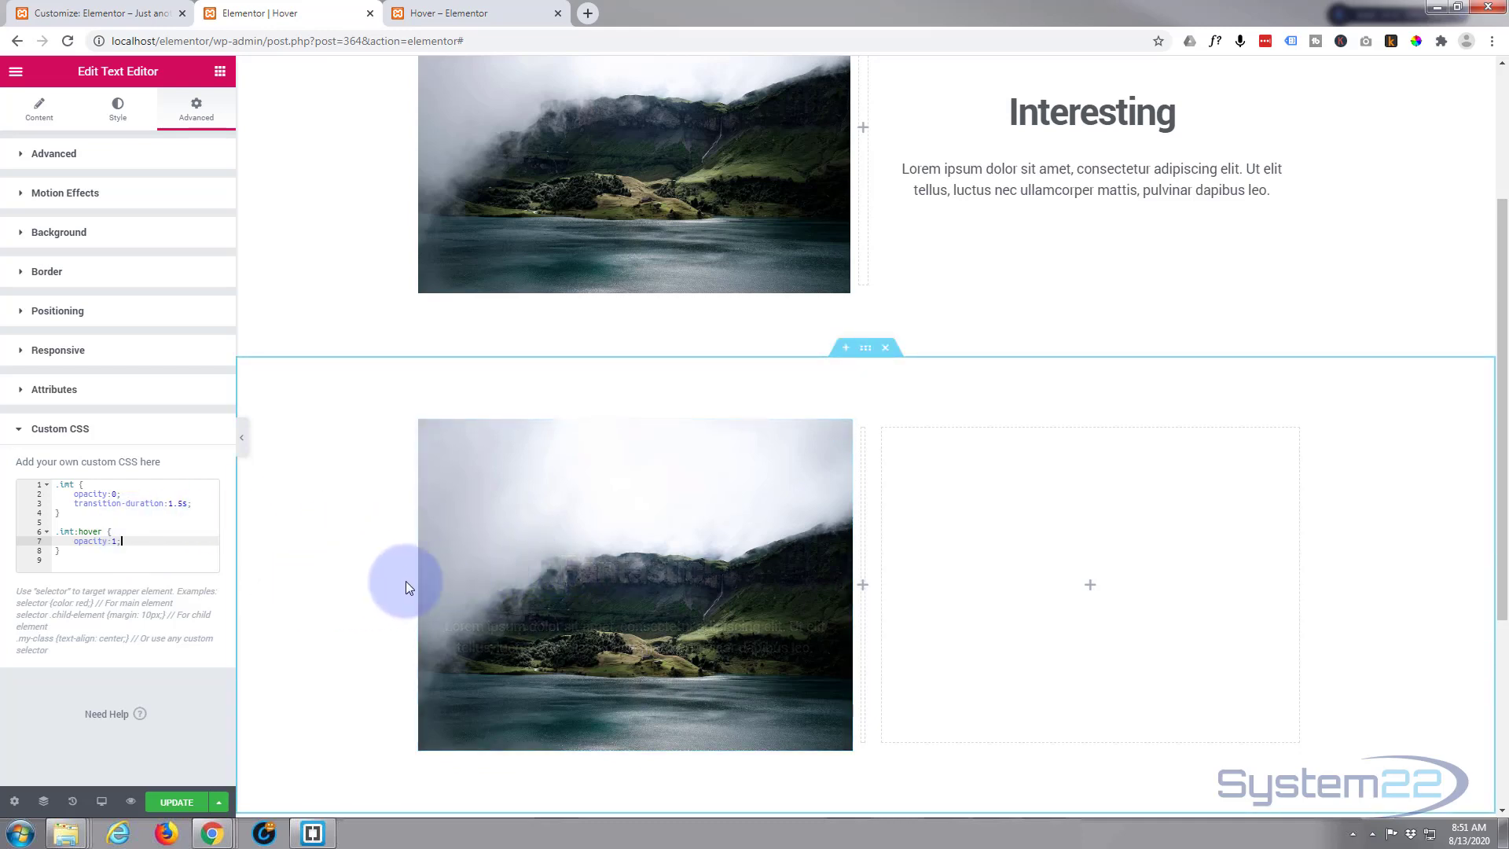
mouse_move(635, 584)
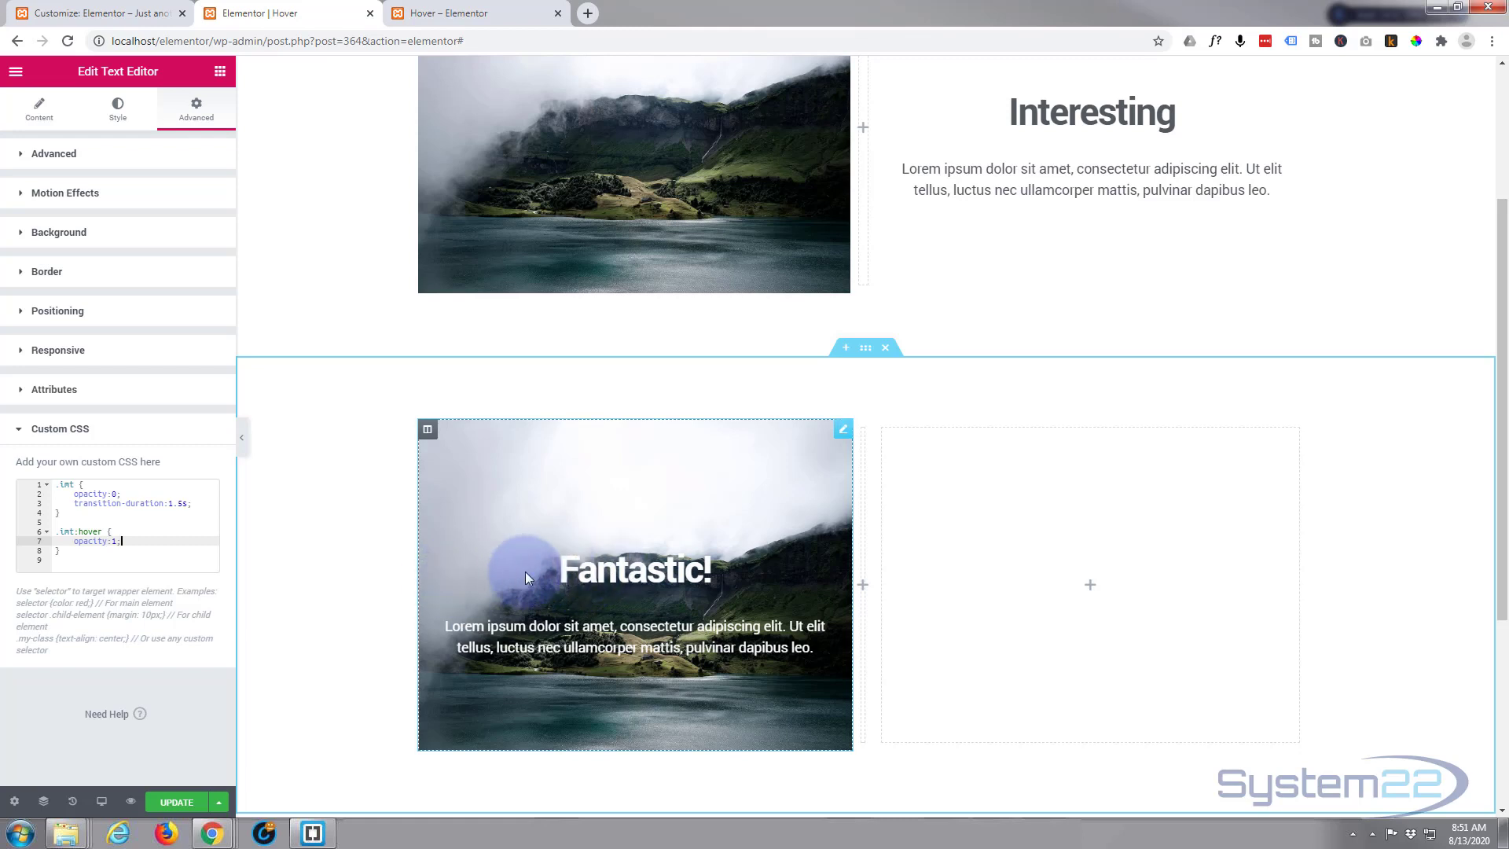
Step: Update the page and preview the Fantastic! hover effect over the lake photo
left_click(162, 801)
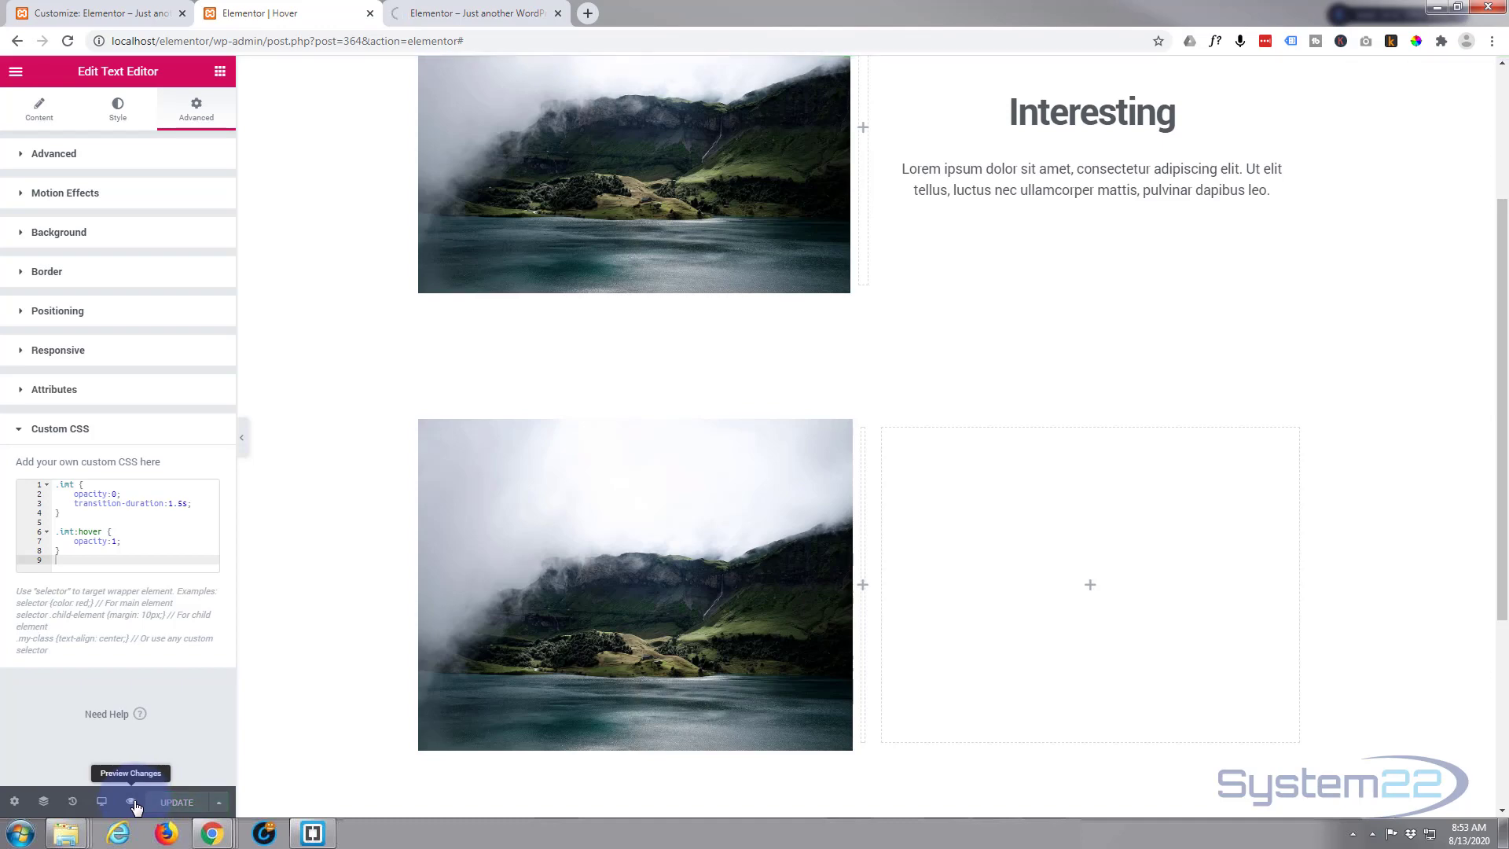
left_click(130, 804)
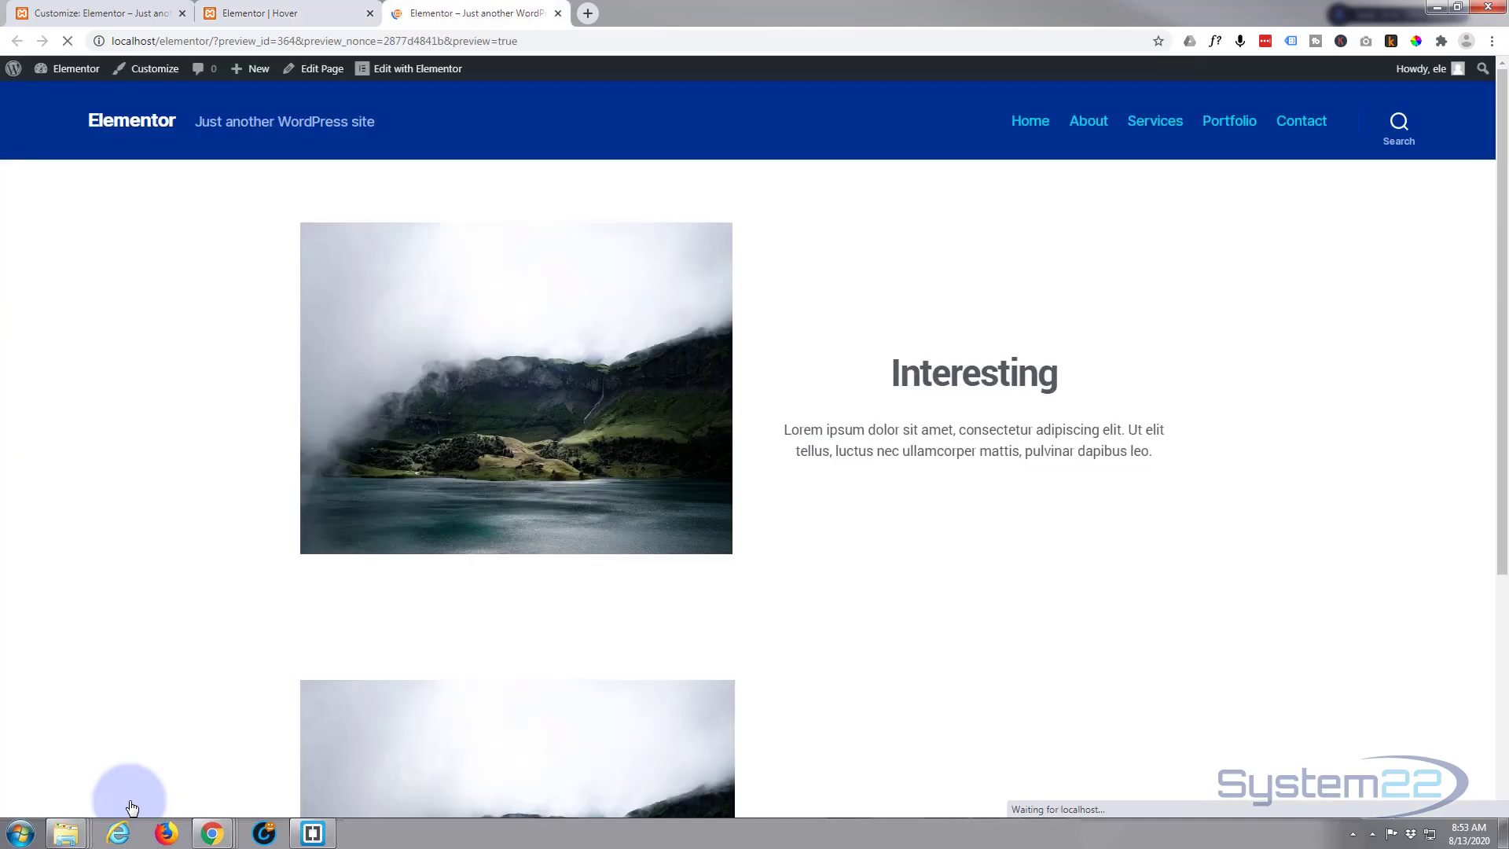
scroll(74, 308, "down", 1)
scroll(76, 308, "down", 2)
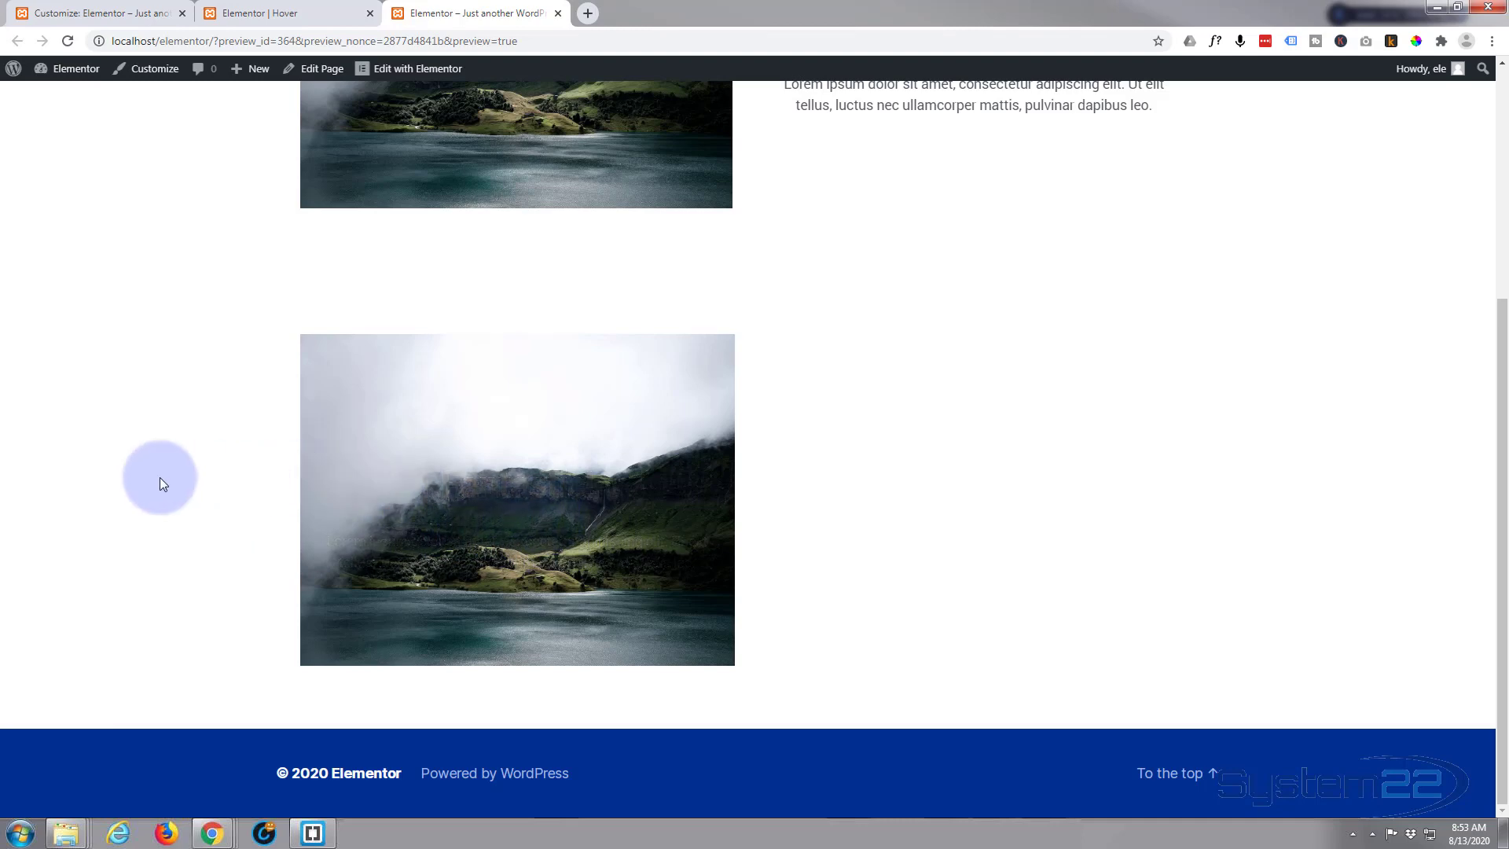
scroll(230, 507, "up", 3)
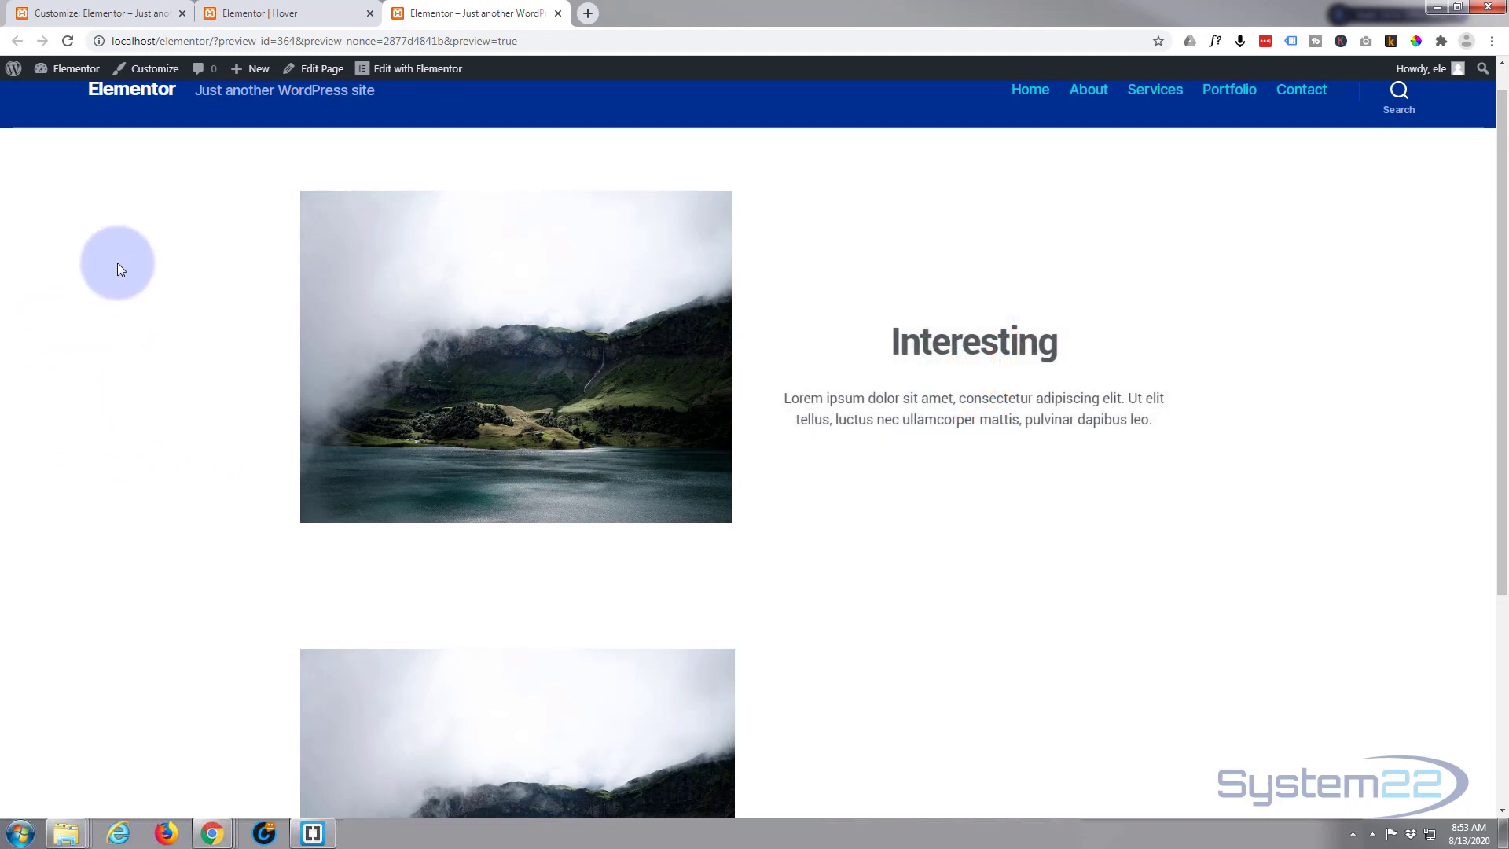
Step: Duplicate the Fantastic! text widget and move the copy into the right column
left_click(261, 8)
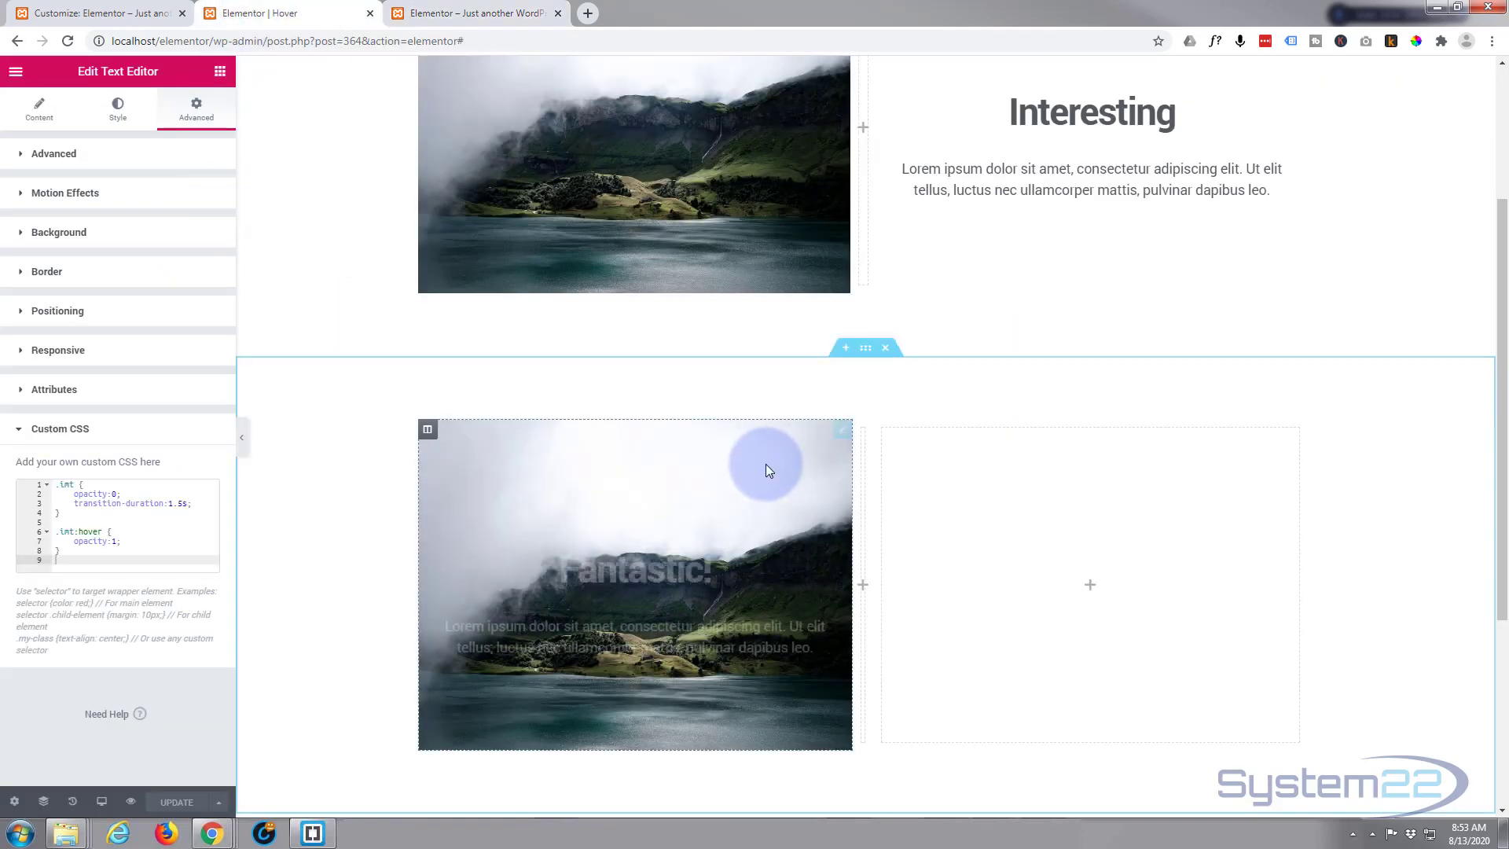
mouse_move(634, 583)
right_click(842, 435)
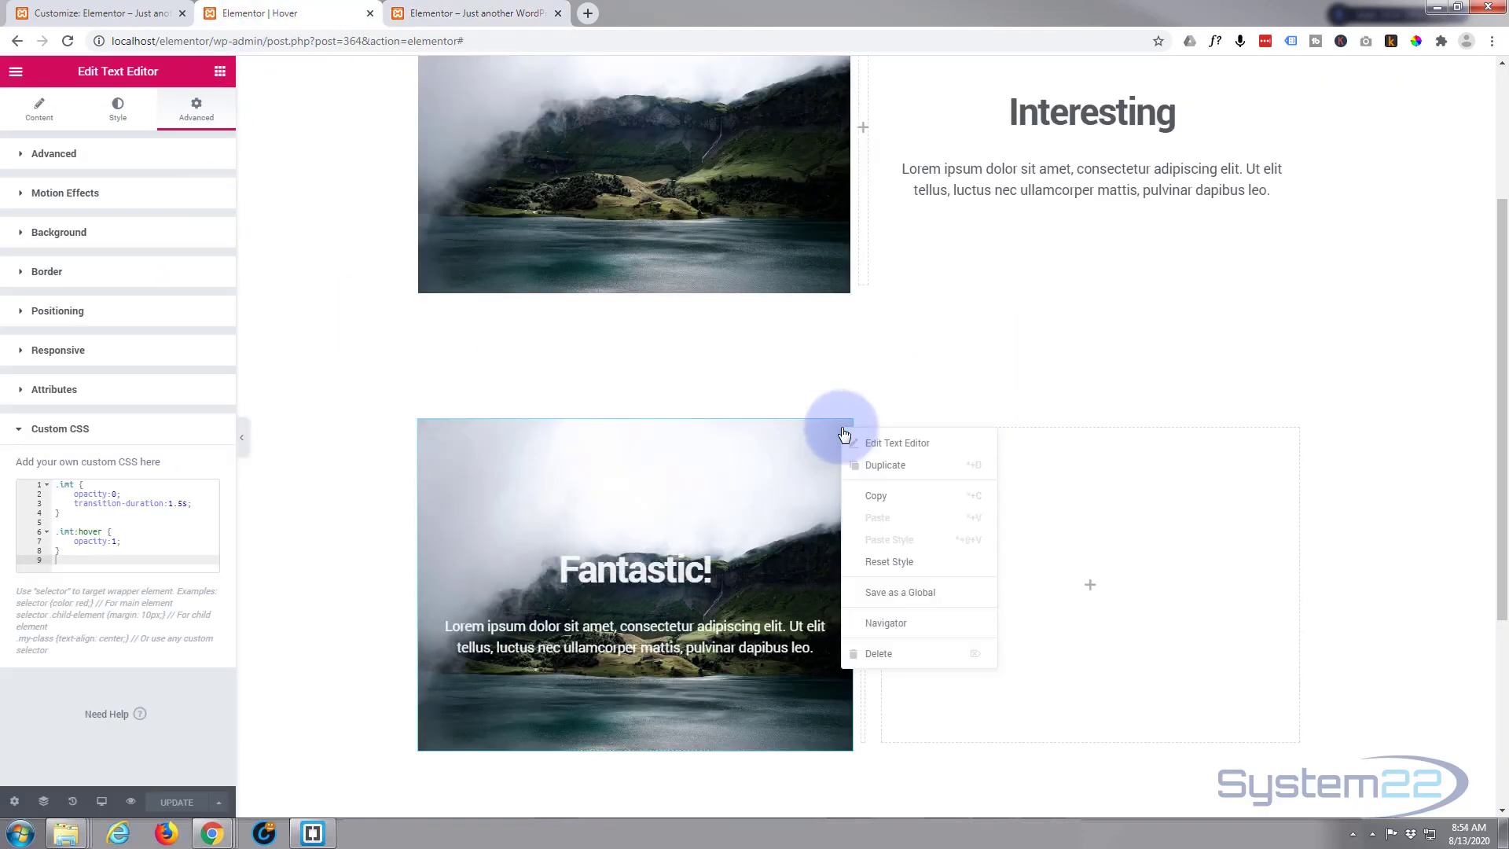
left_click(879, 472)
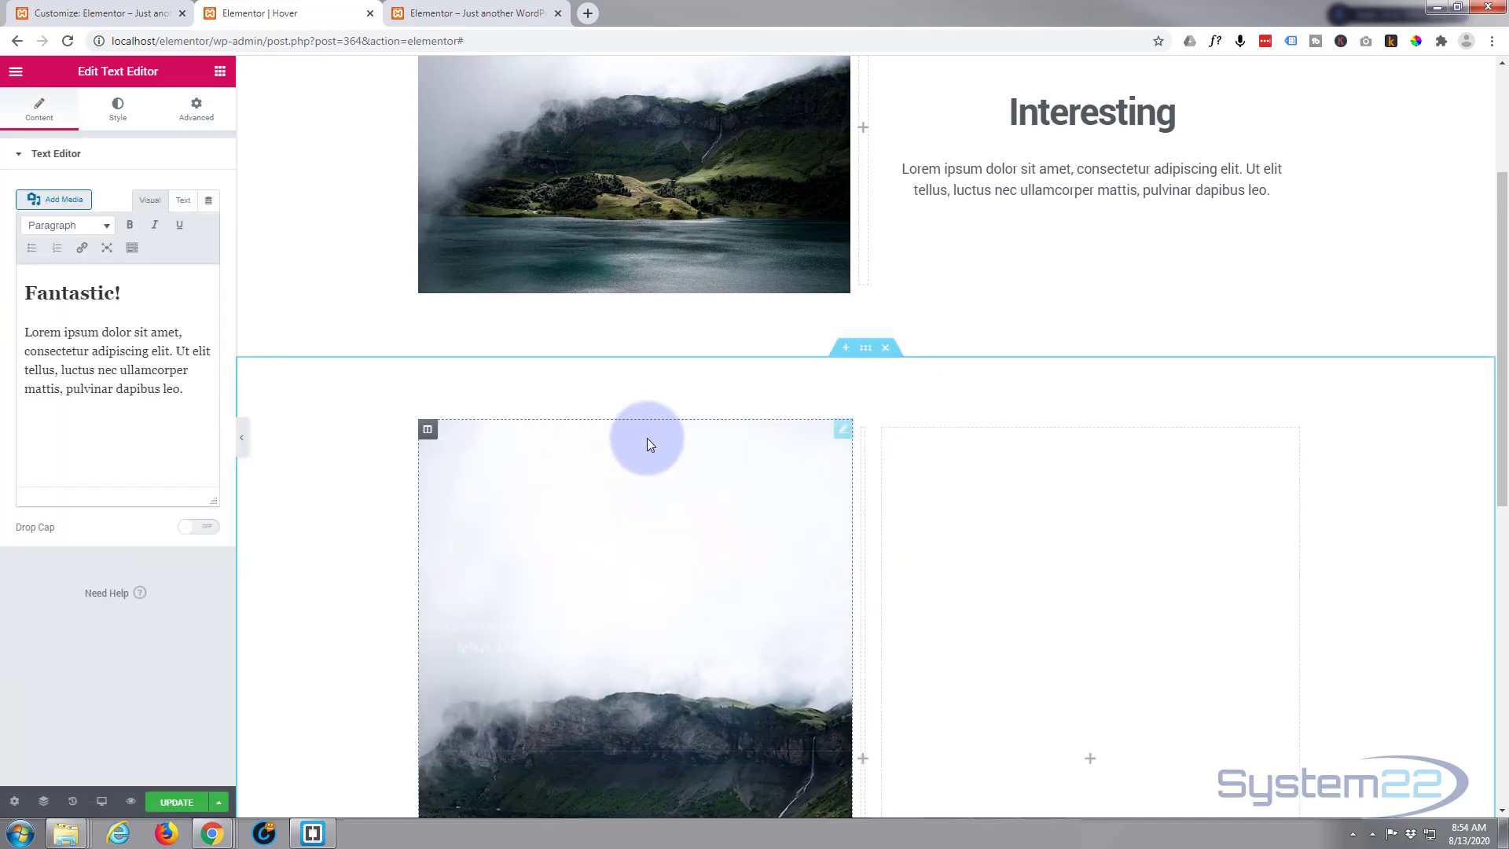
left_click_drag(840, 429, 1061, 460)
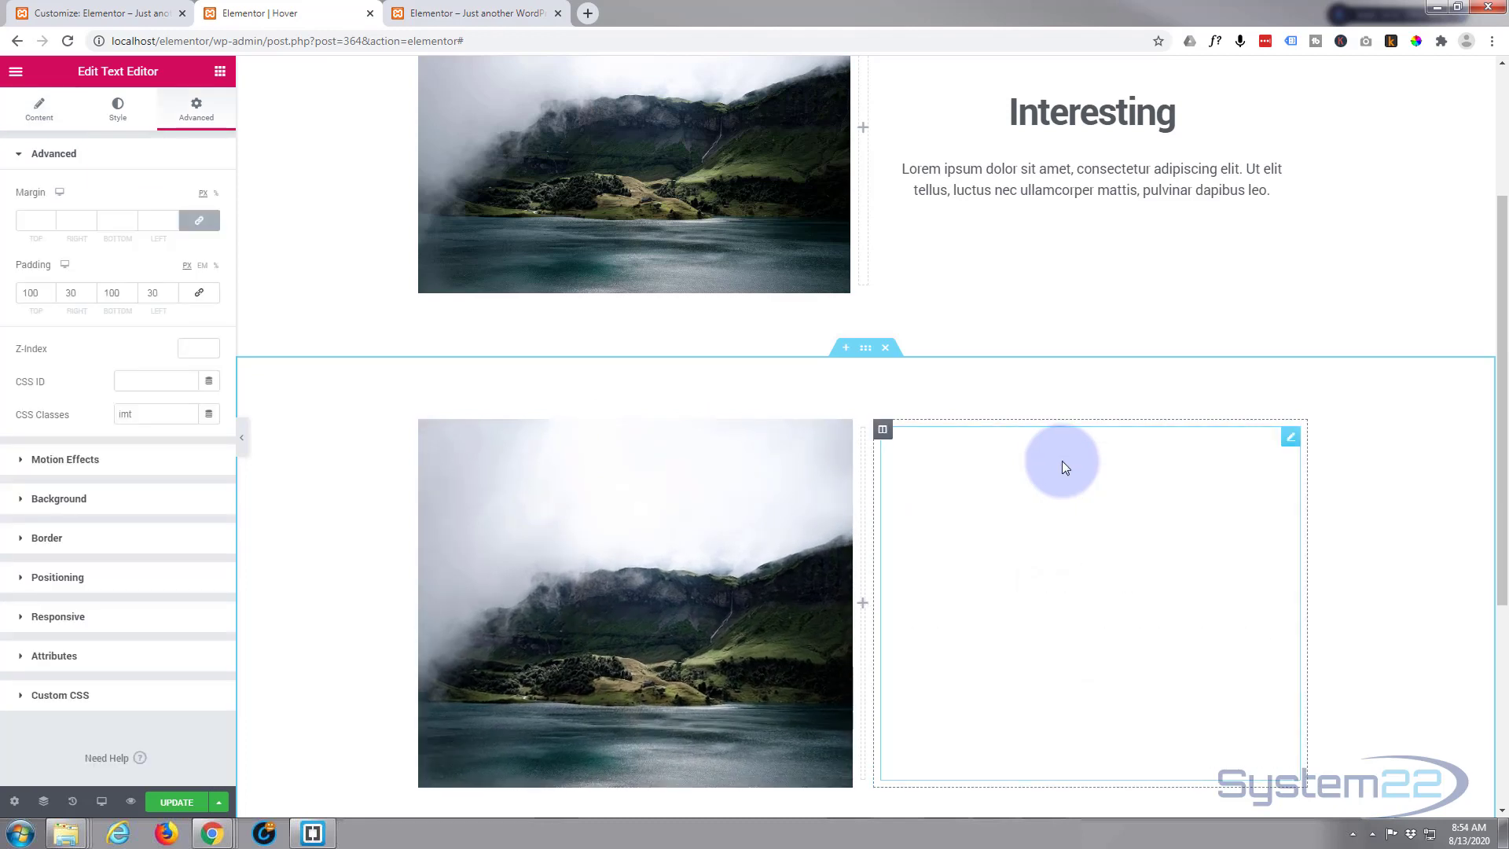
scroll(1050, 507, "down", 1)
scroll(1060, 525, "down", 1)
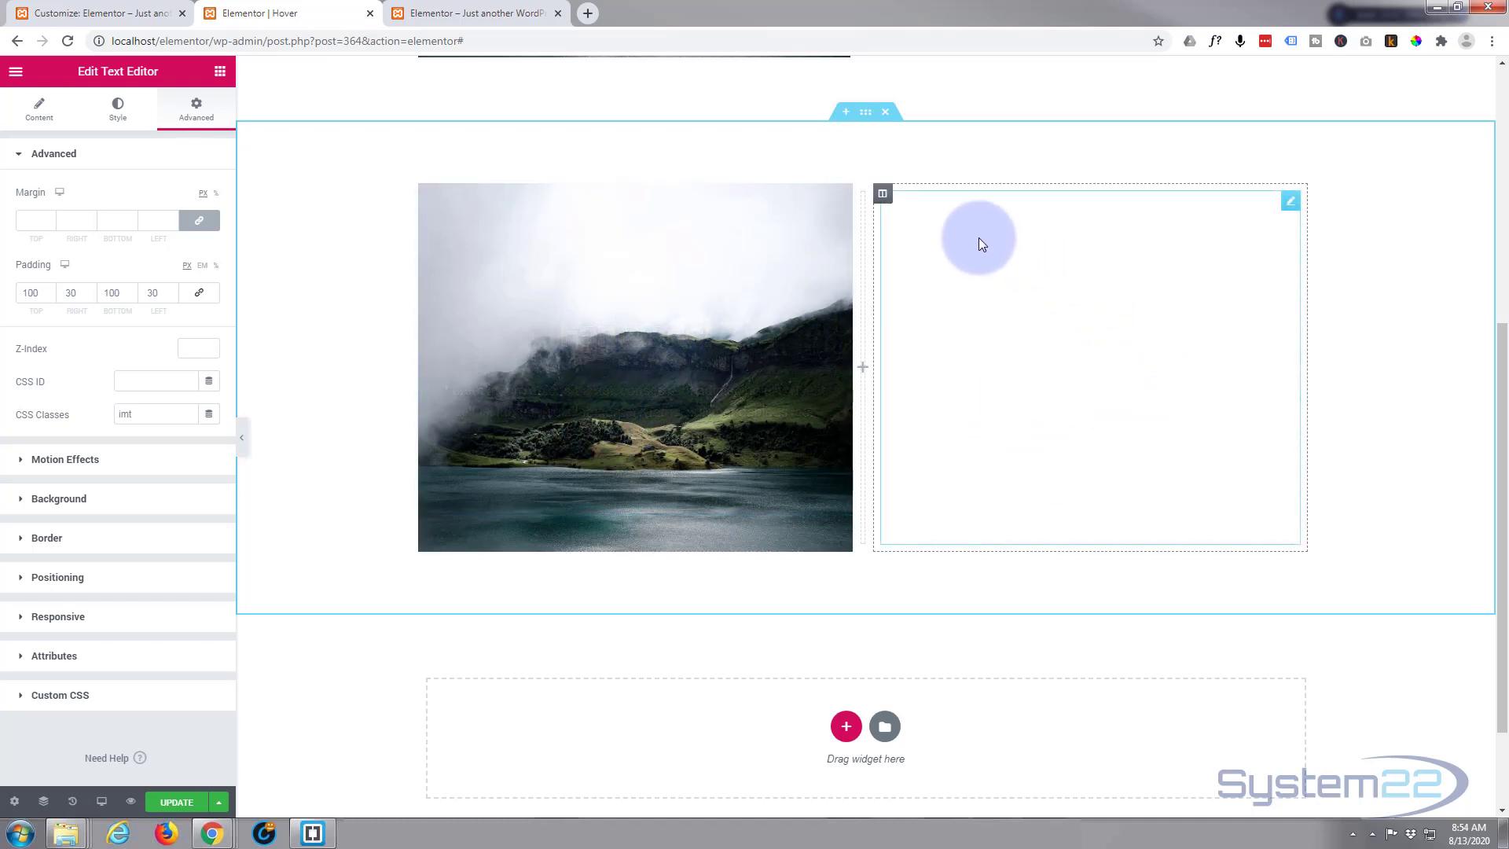
Step: Set the right column's background to a slideshow containing the parrot image
left_click(885, 196)
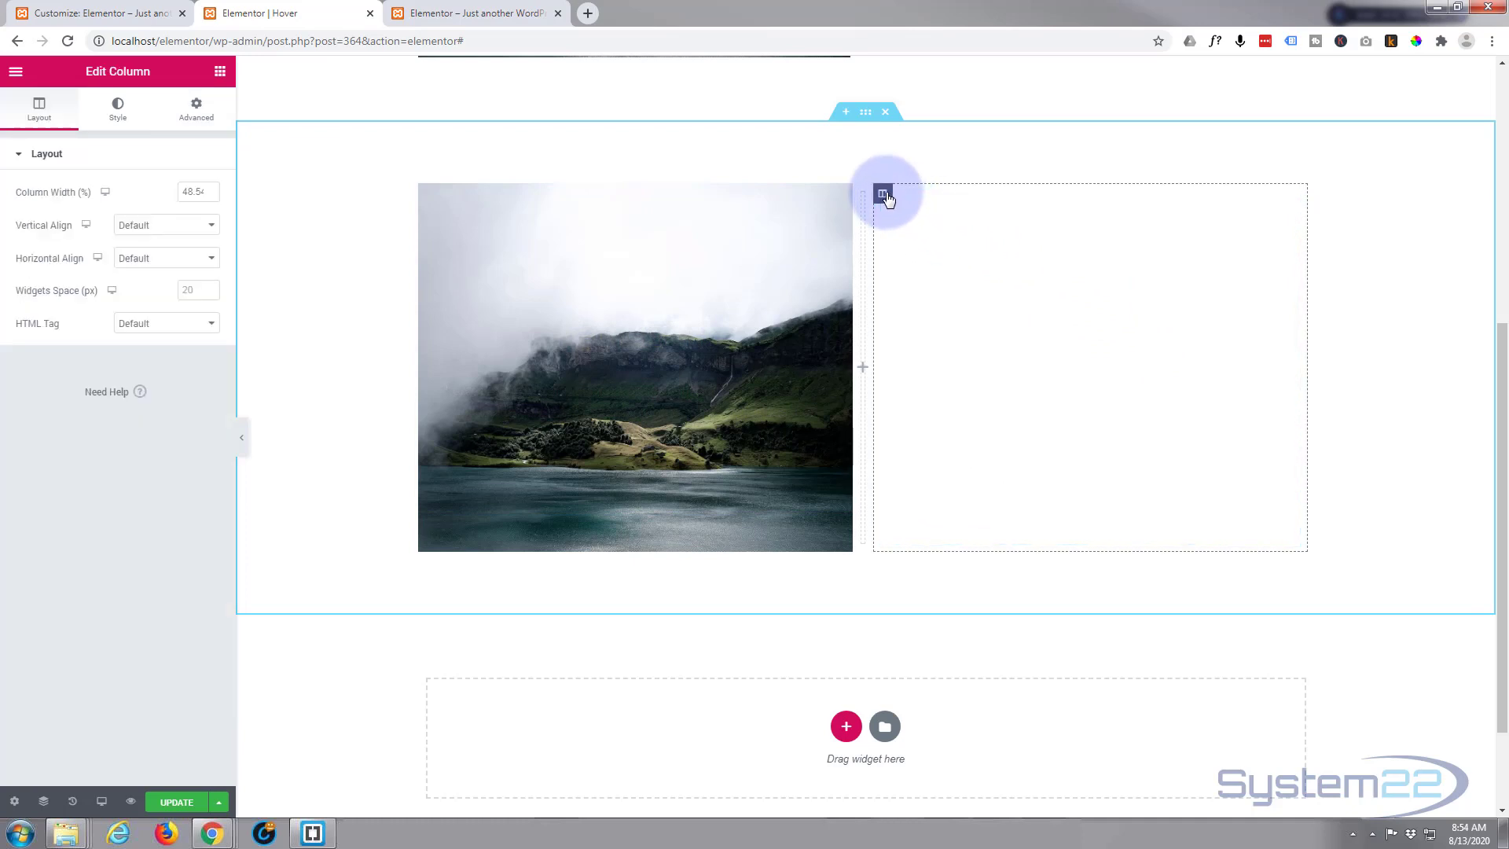
left_click(118, 113)
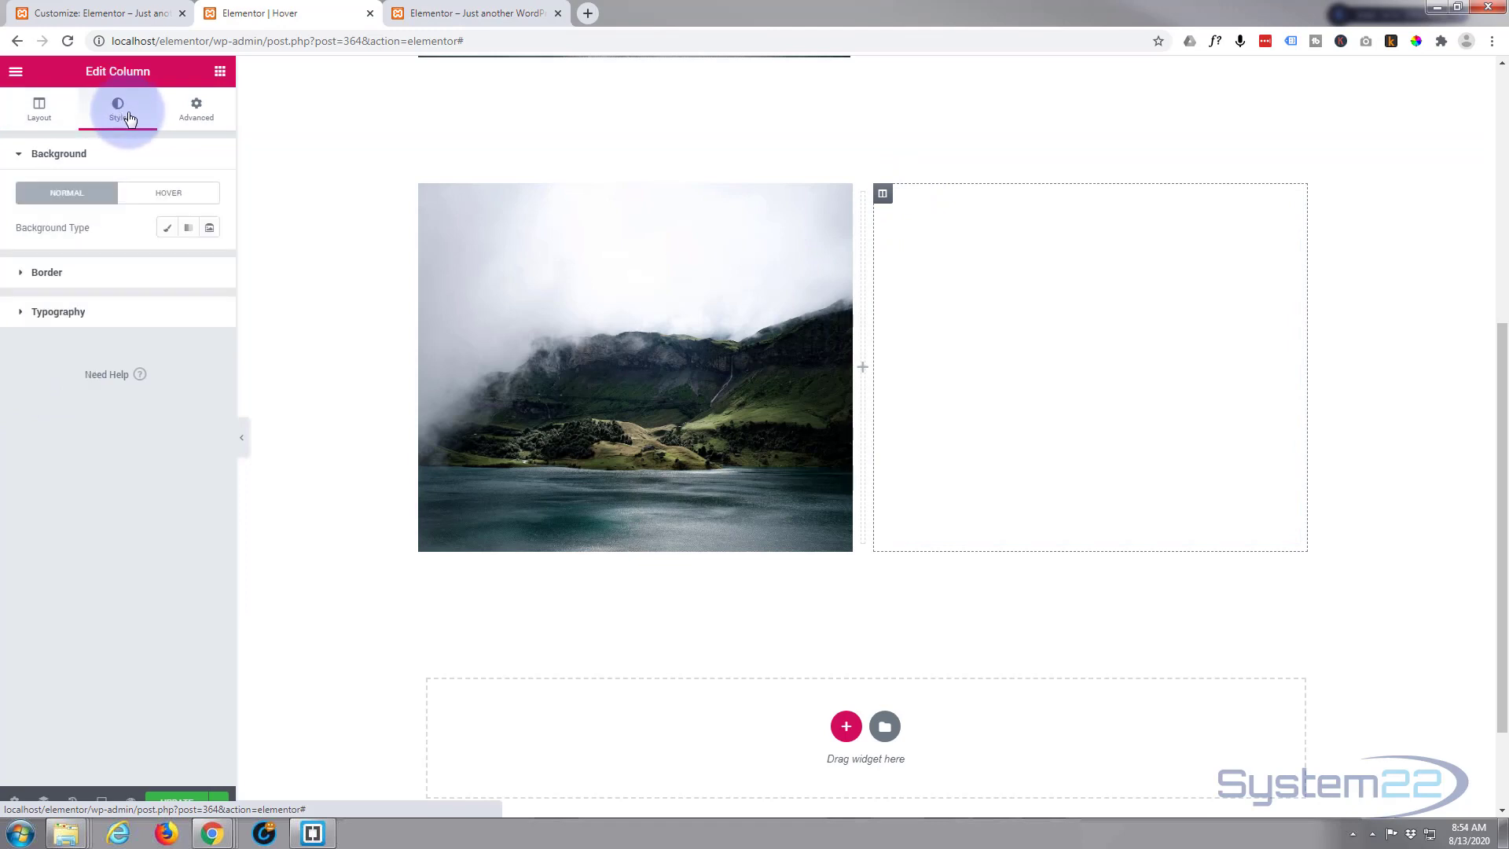
left_click(210, 231)
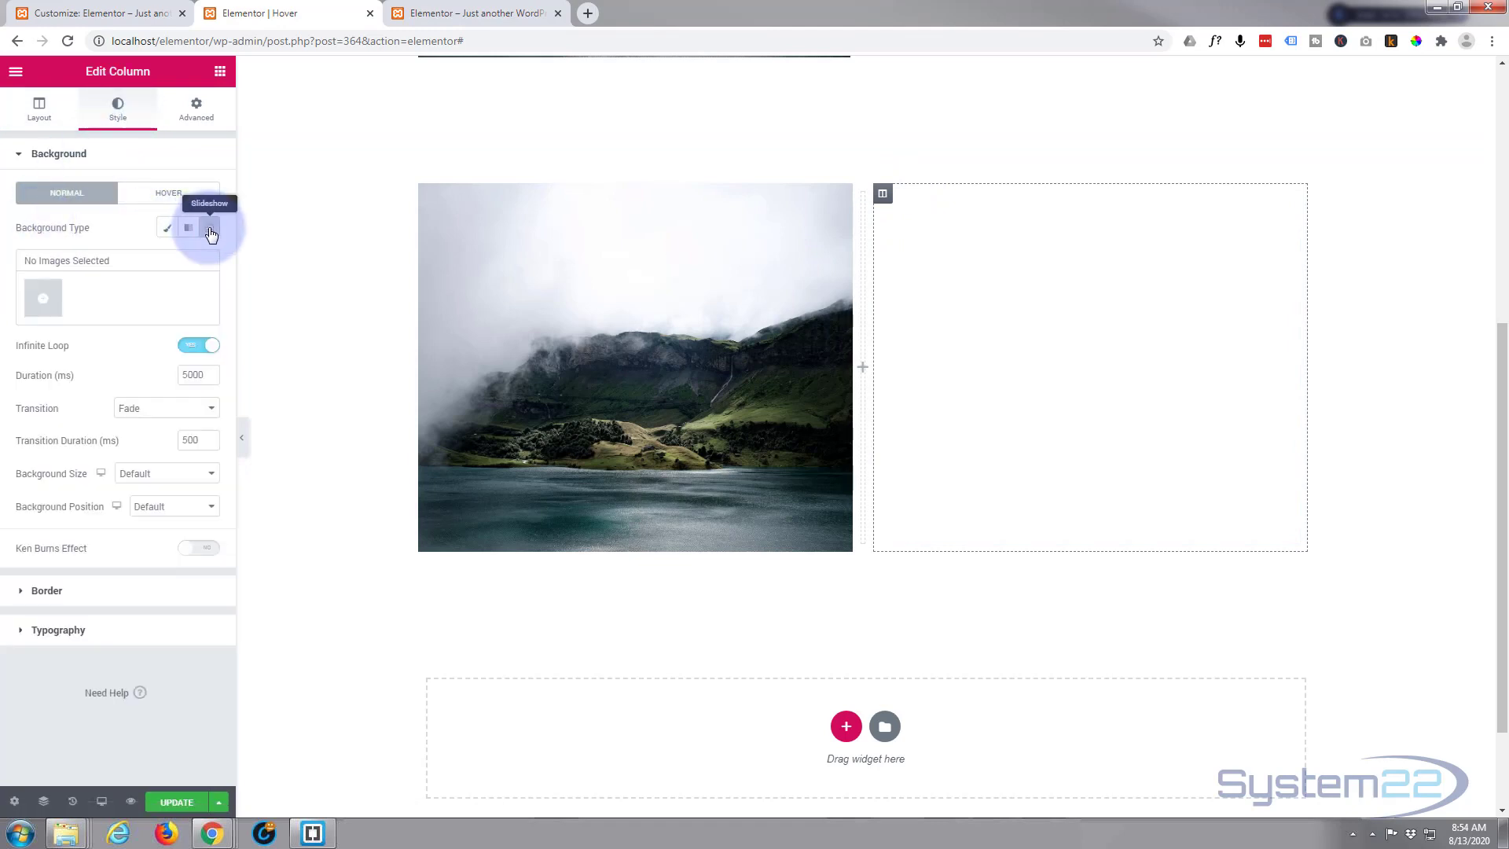
left_click(47, 308)
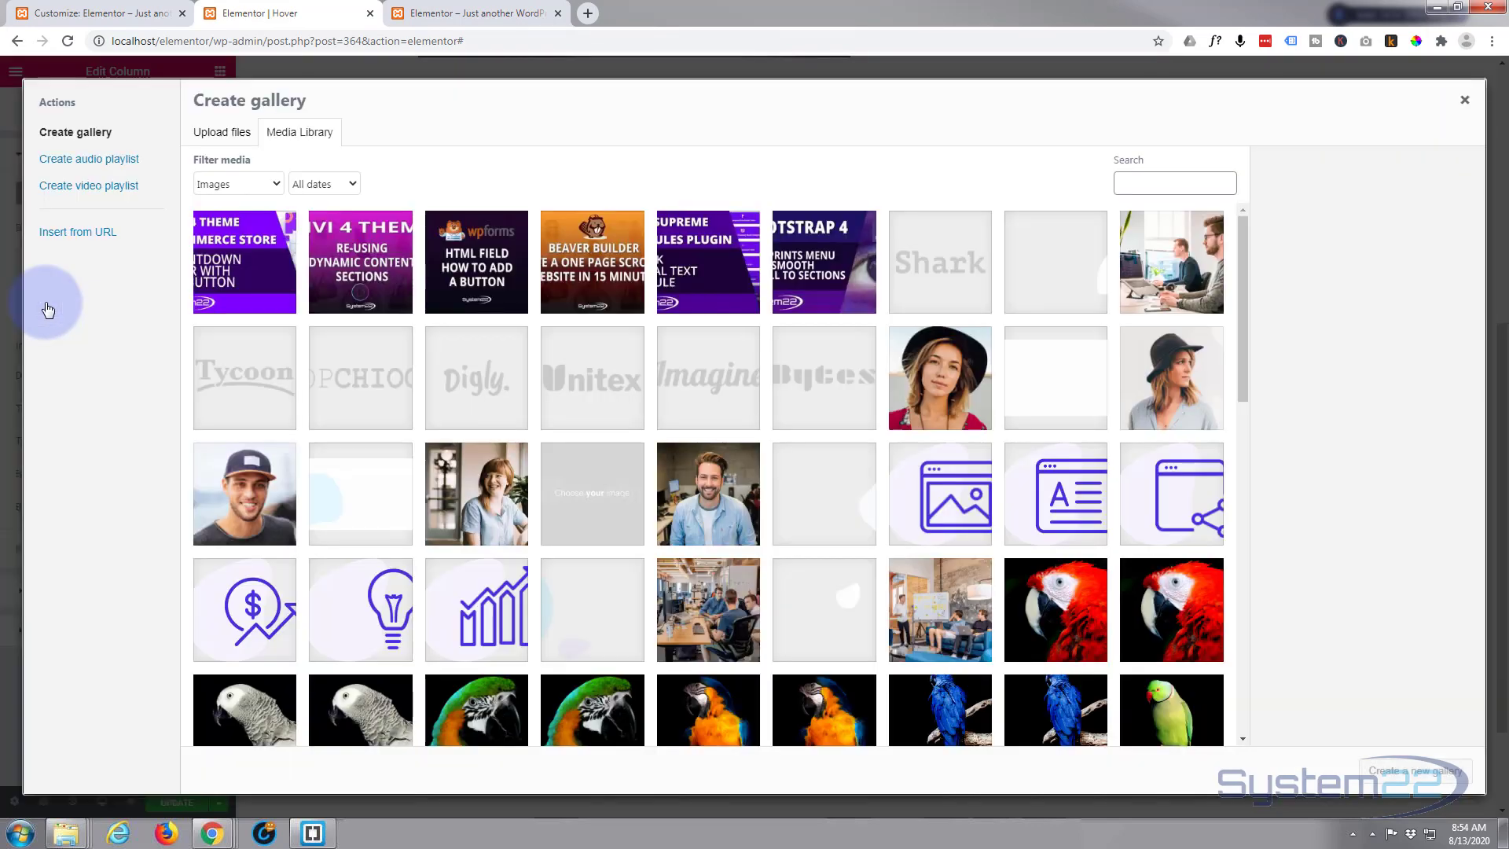
scroll(1009, 548, "down", 2)
scroll(1009, 547, "down", 4)
scroll(1009, 549, "down", 2)
left_click(1137, 502)
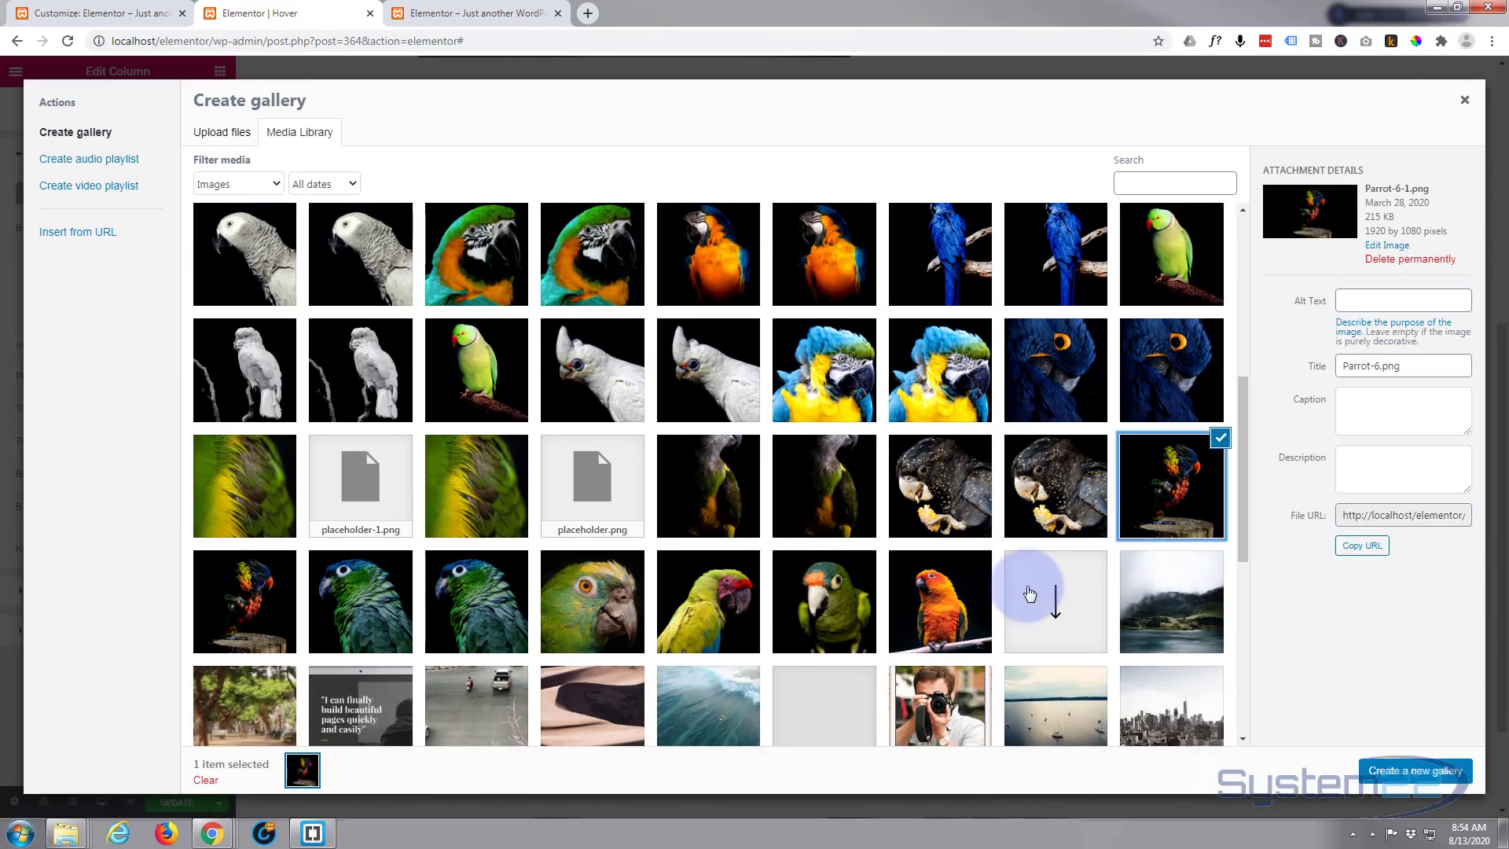
left_click(1421, 776)
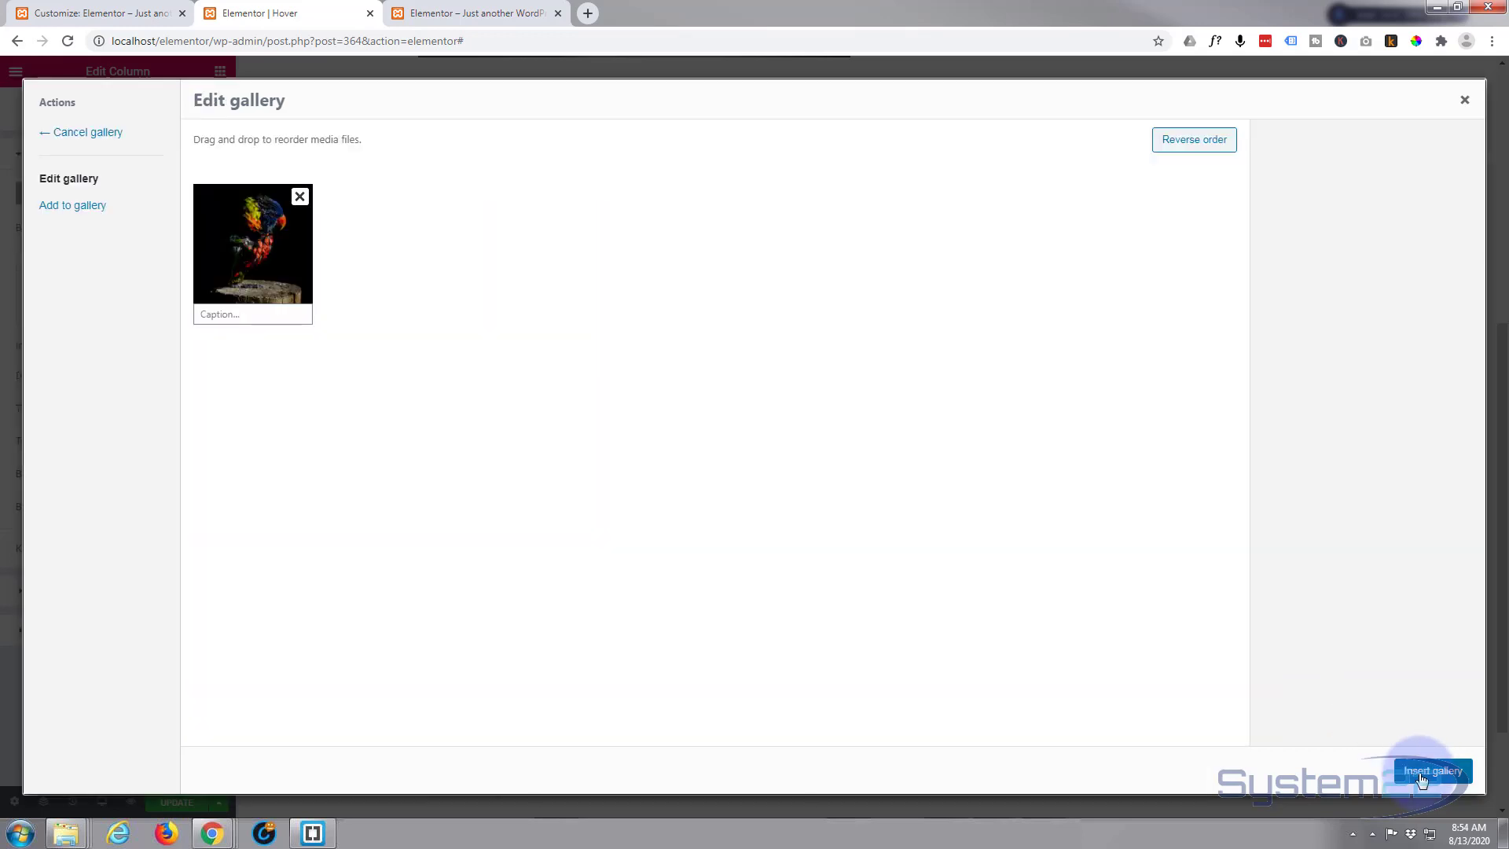
left_click(1432, 771)
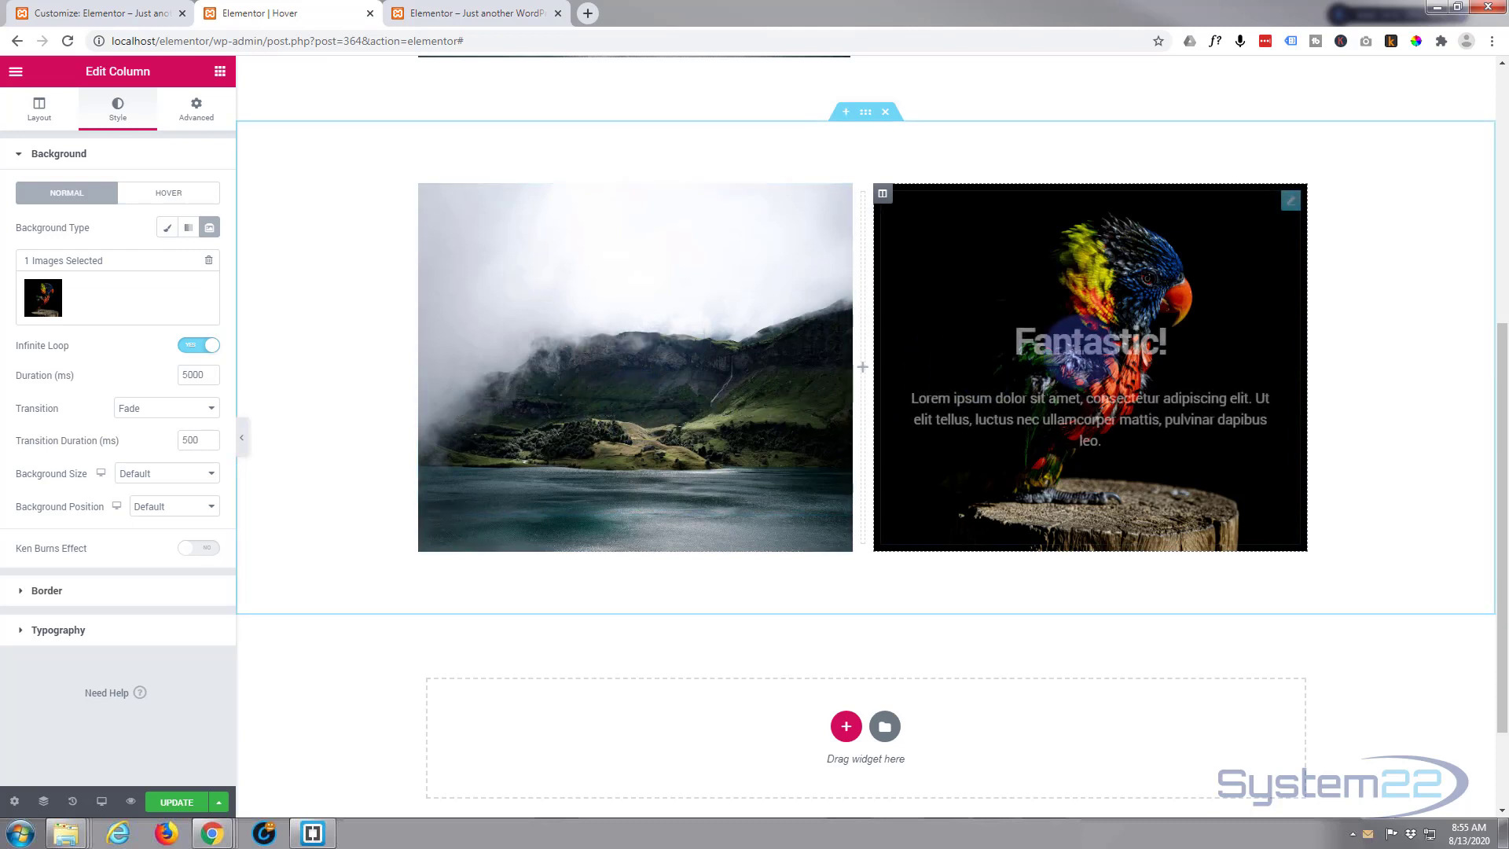
mouse_move(1089, 365)
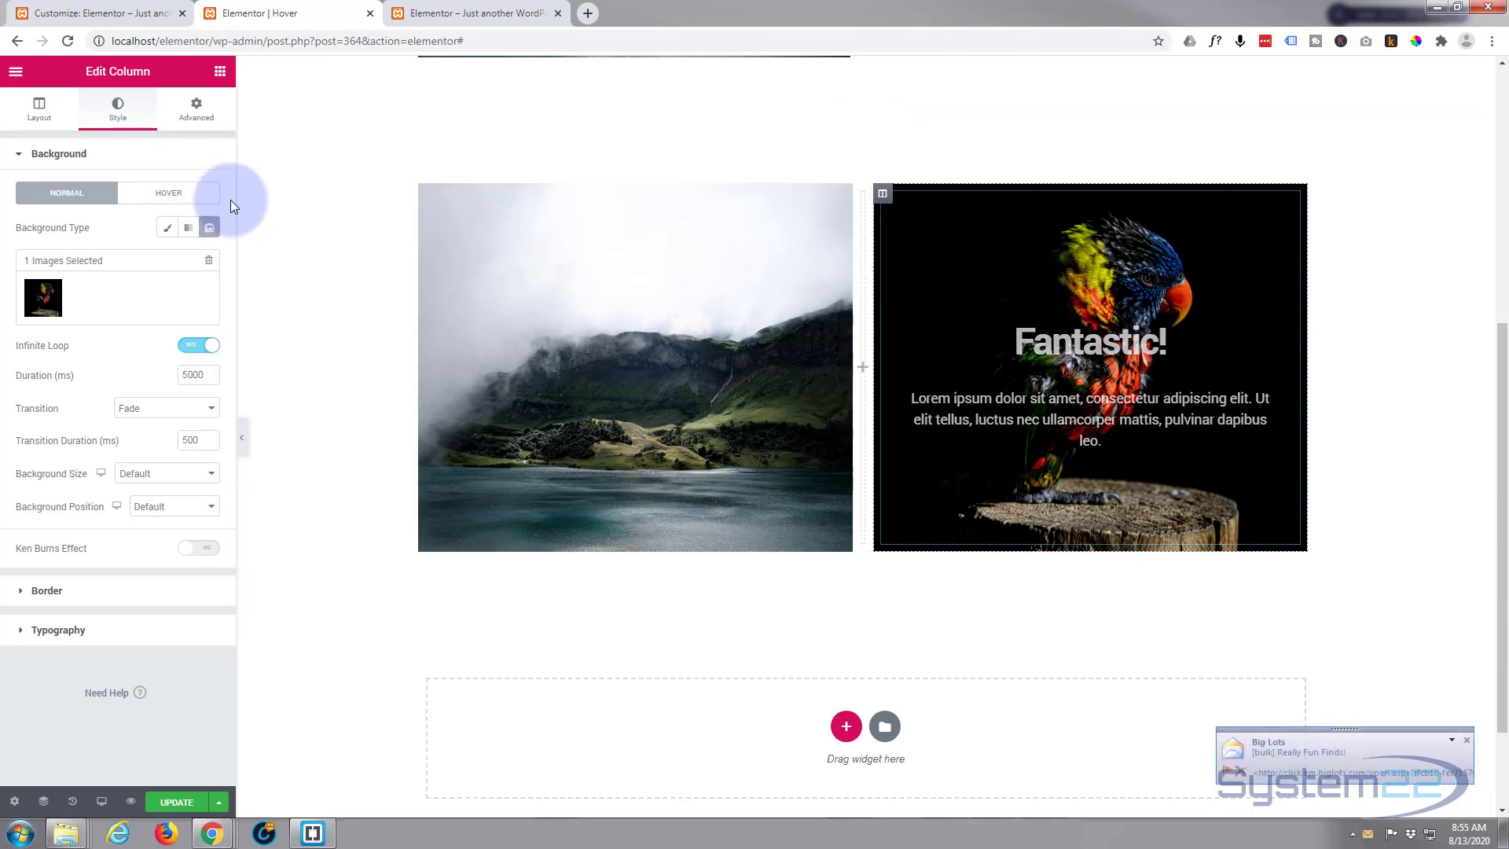
Step: Set the right column's padding to 0 and give its text block a classic white background
left_click(196, 109)
left_click(38, 294)
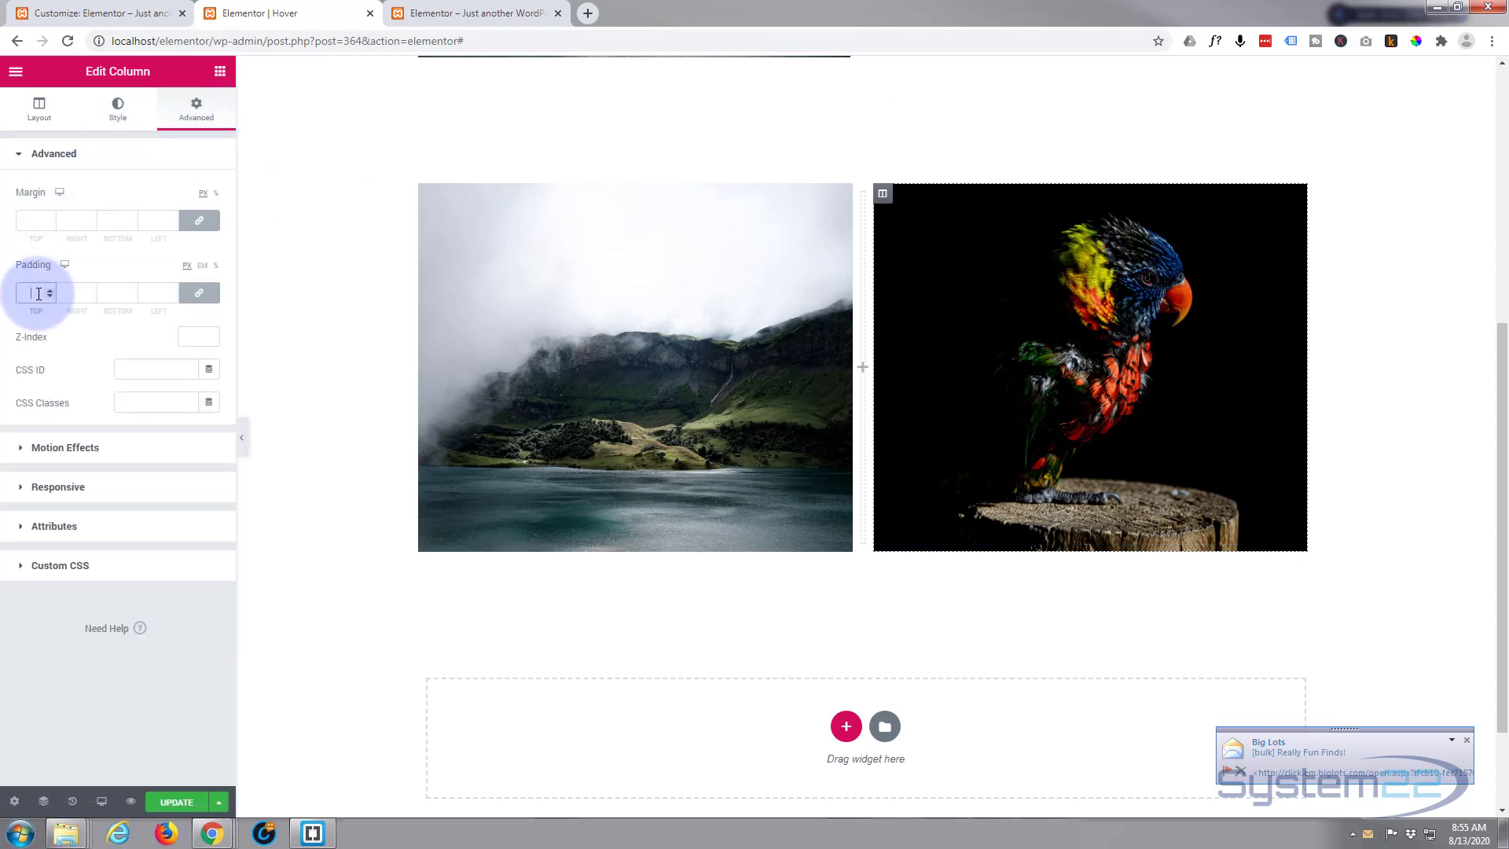
type("0")
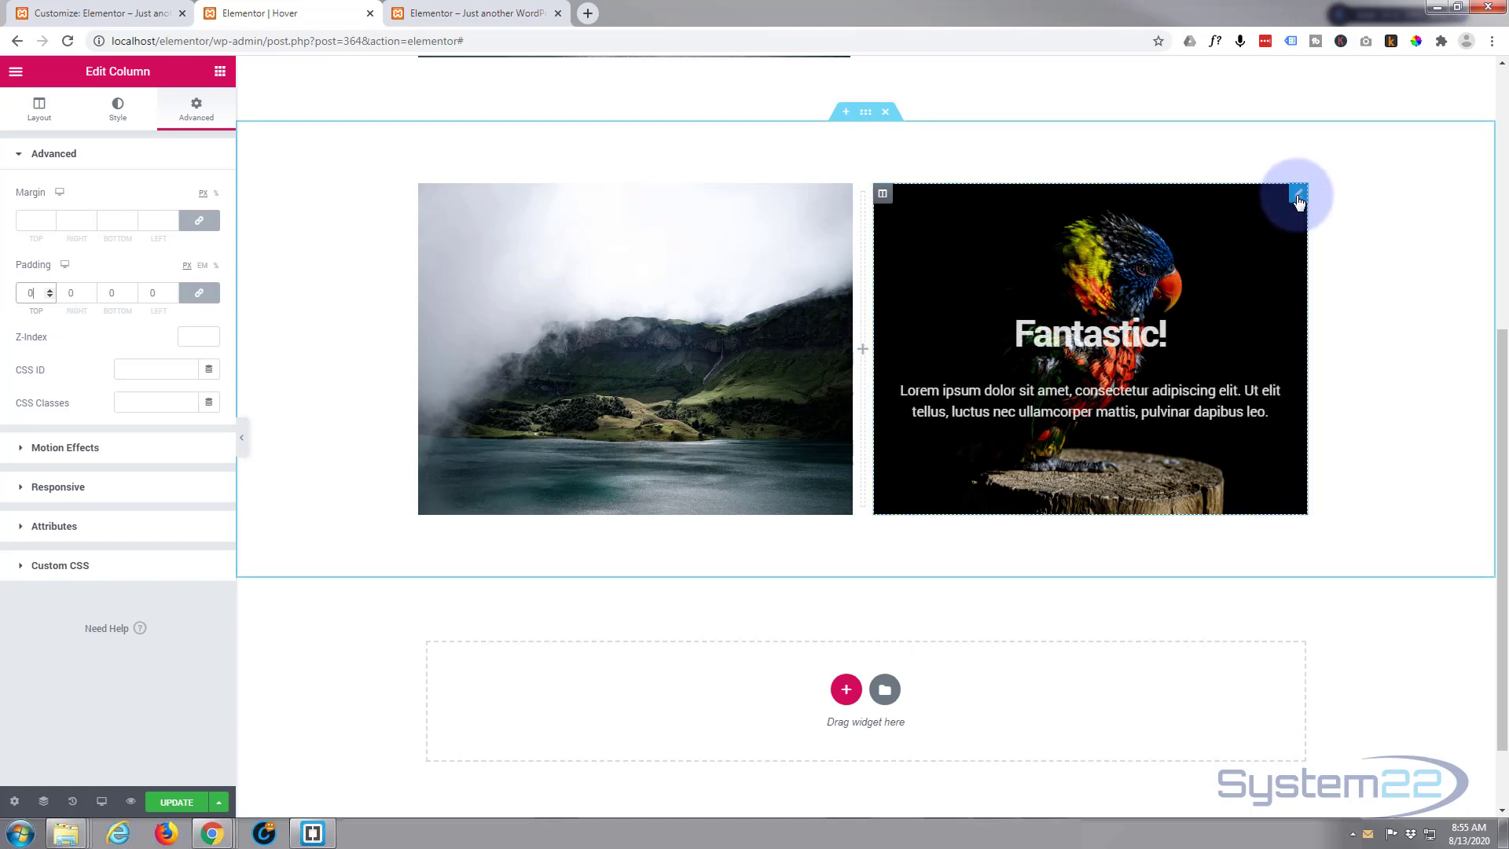
left_click(1298, 196)
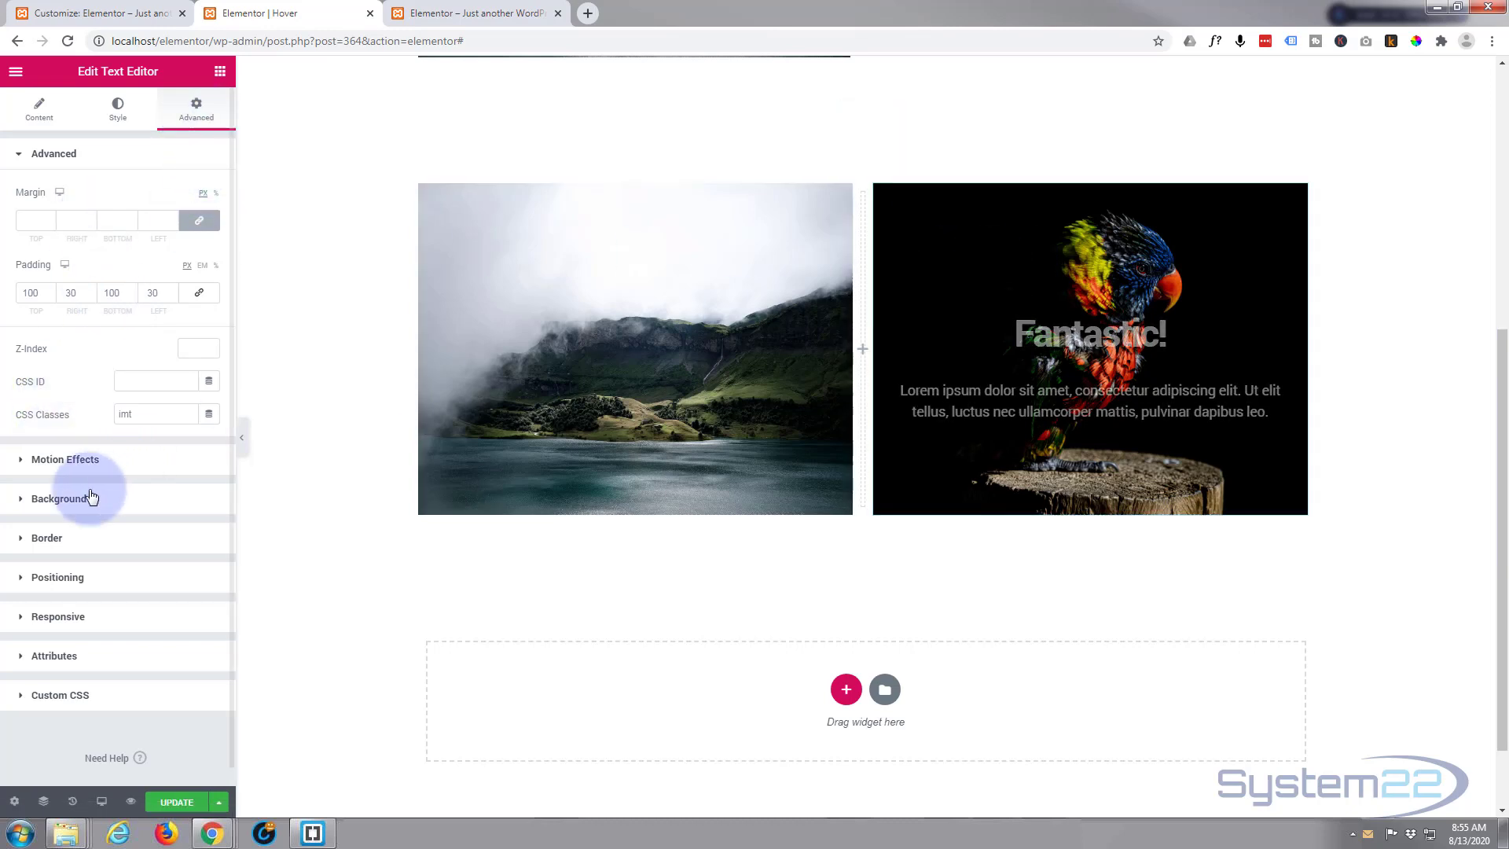
left_click(19, 508)
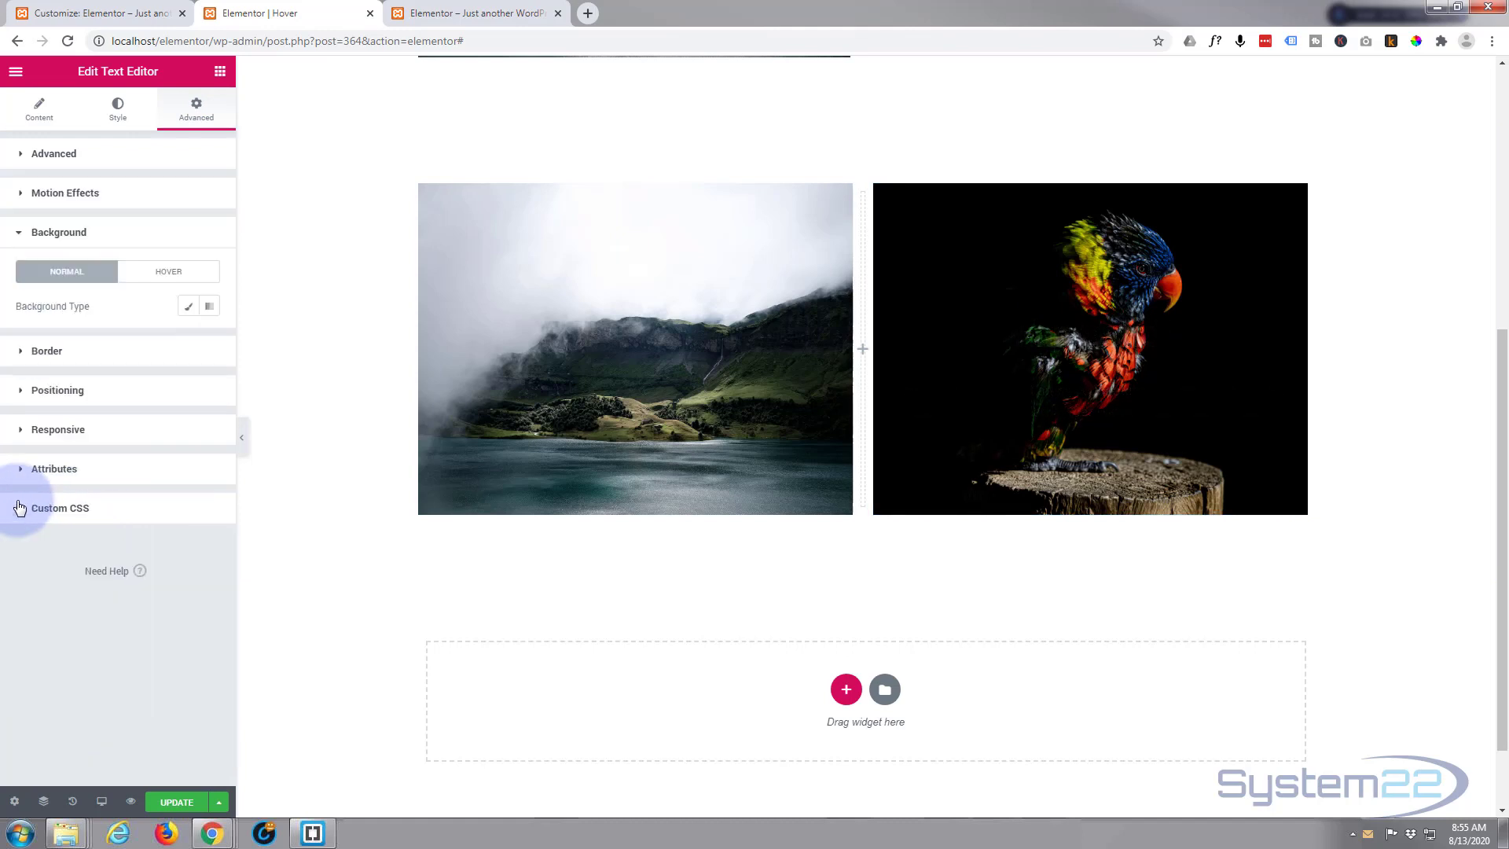
left_click(191, 308)
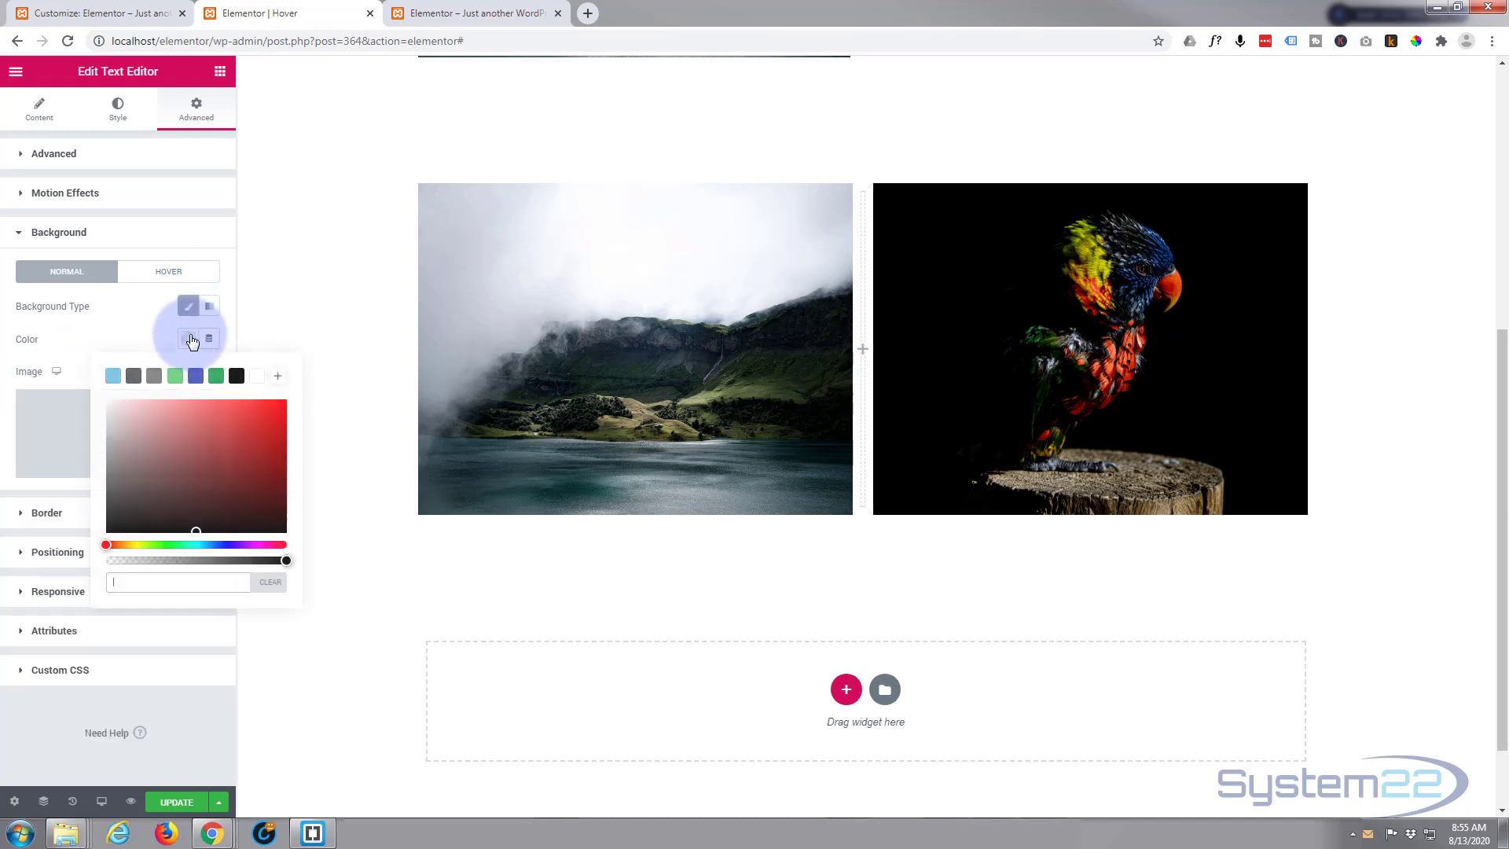
left_click(260, 377)
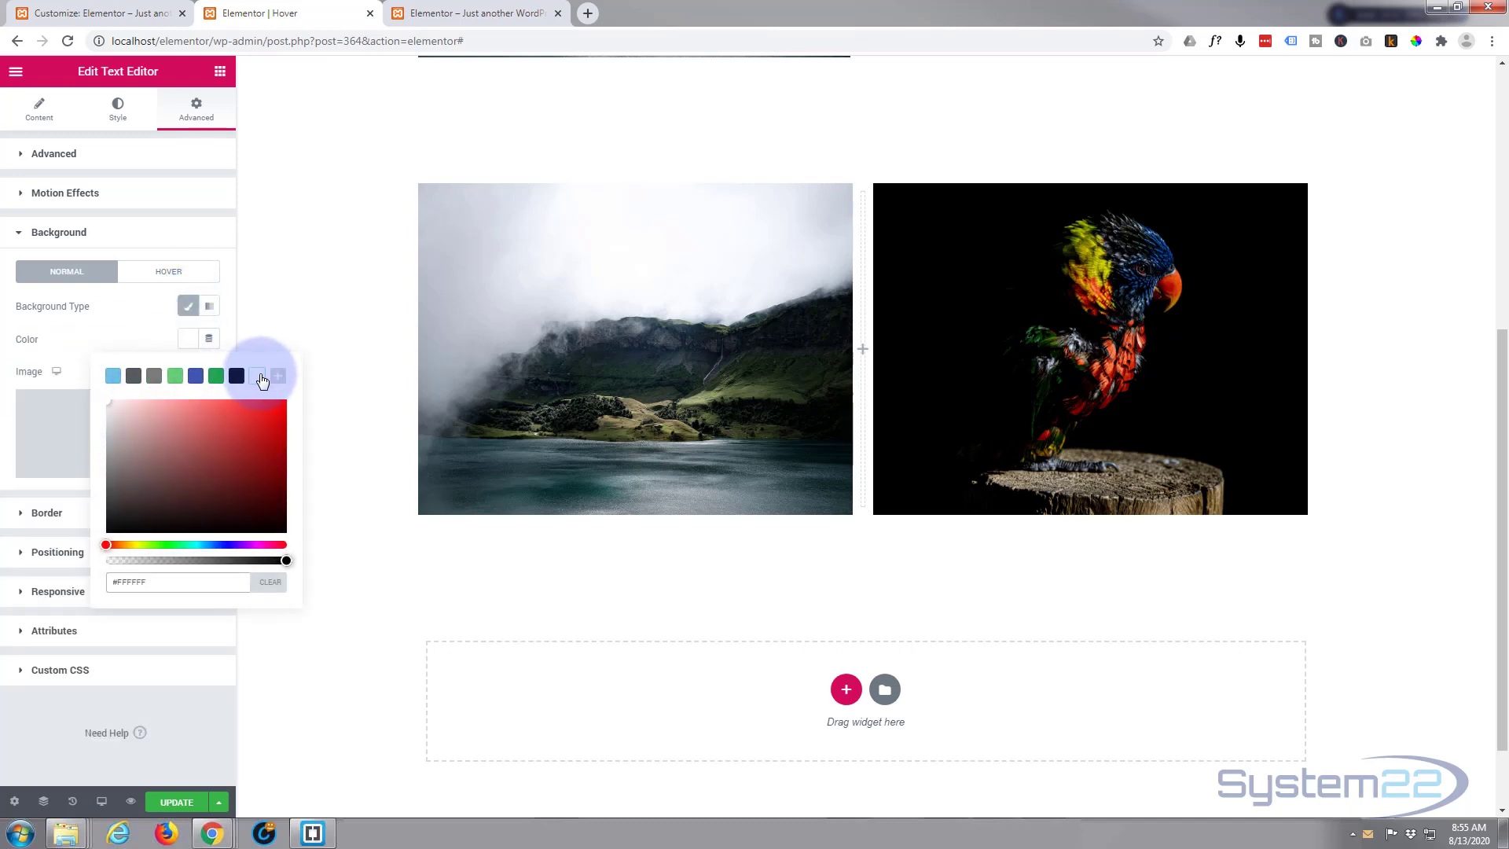
left_click(85, 331)
mouse_move(1089, 349)
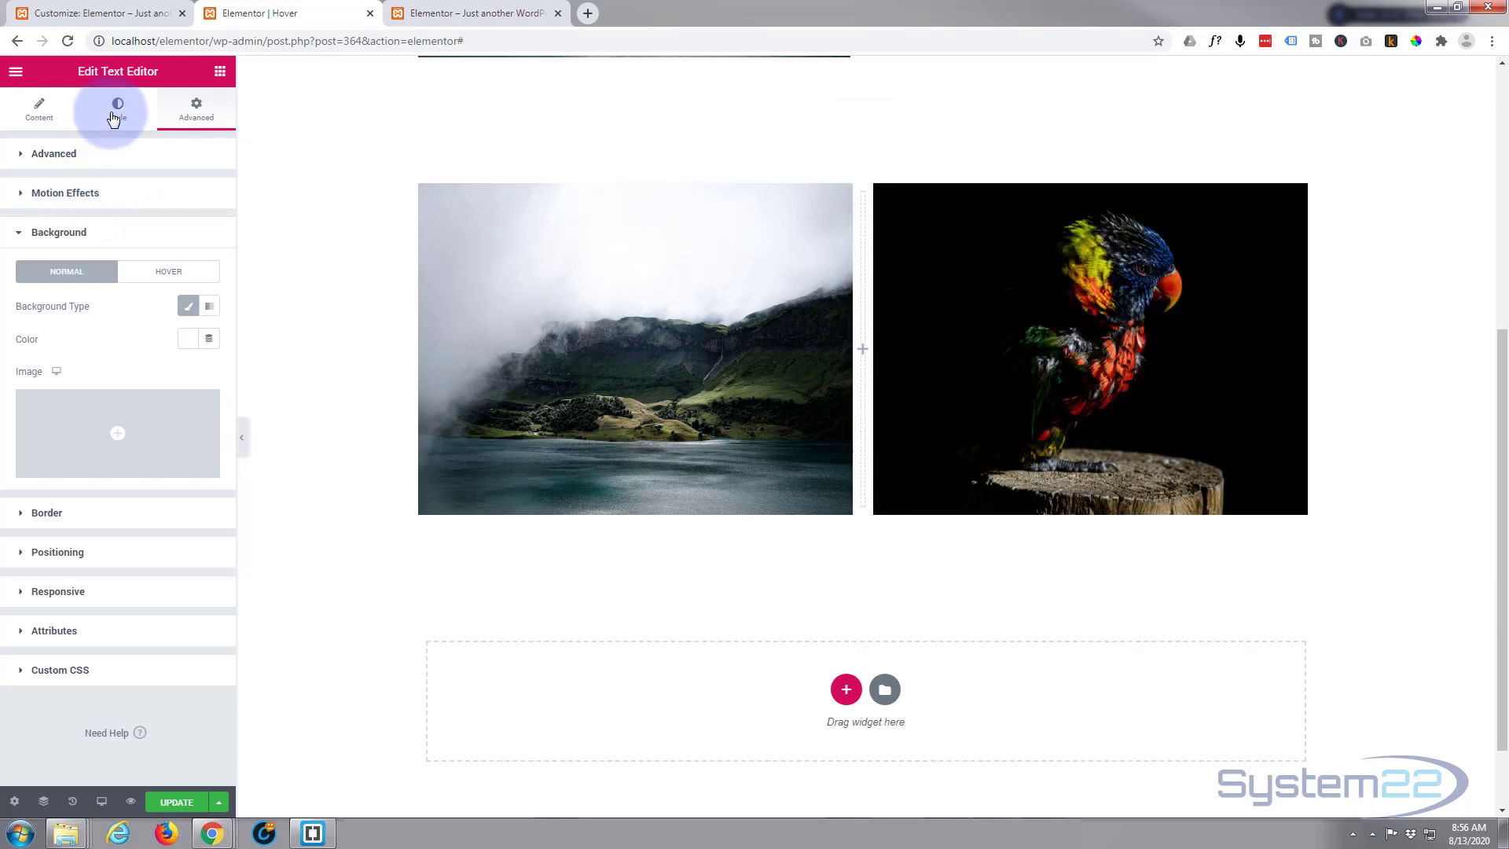
left_click(119, 108)
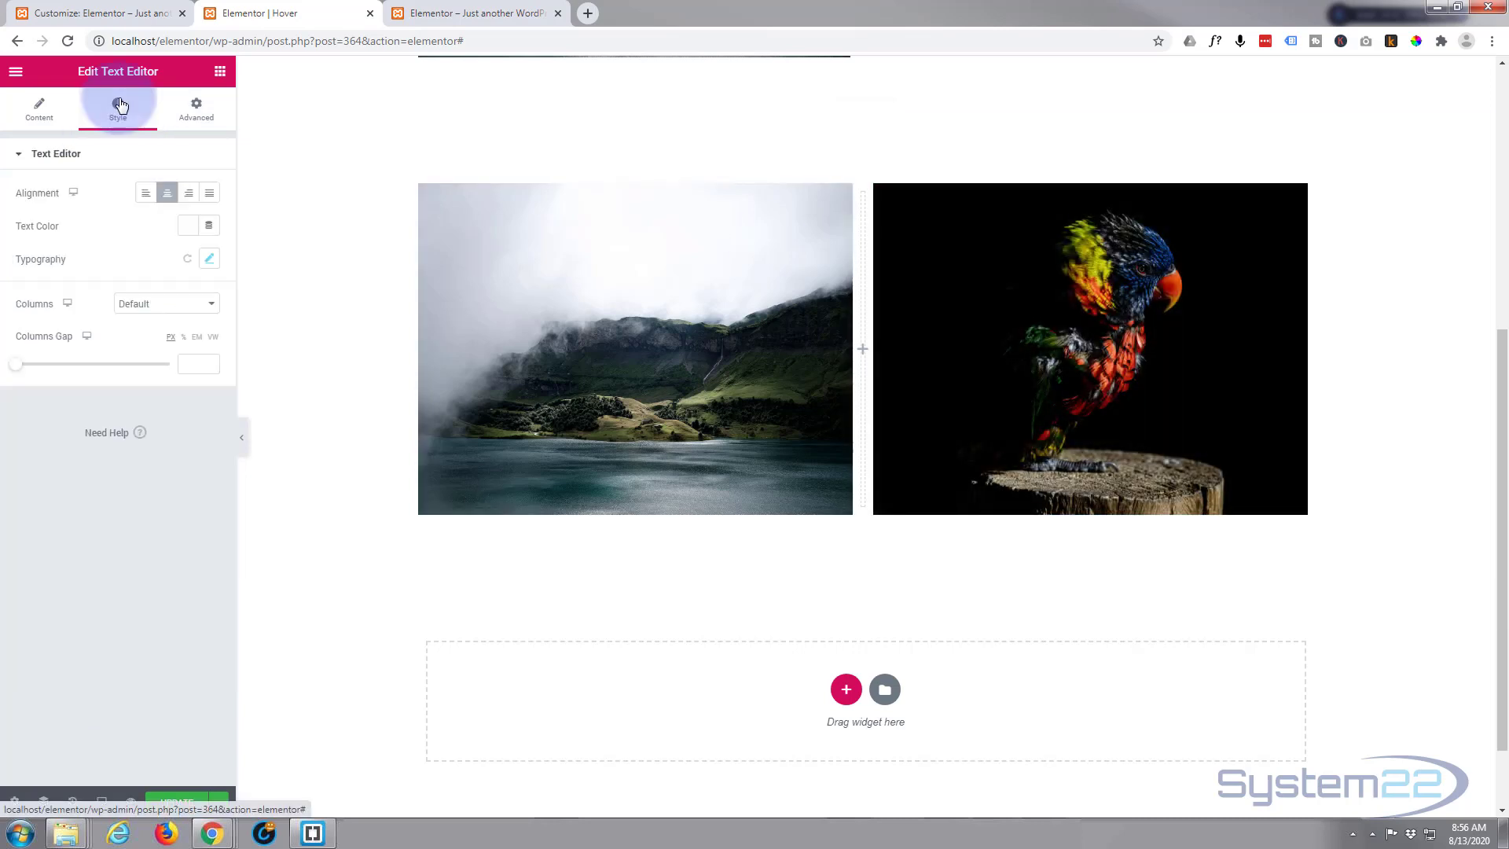
Step: Set the parrot column's paragraph text colour to the dark grey preset #54595F
left_click(187, 226)
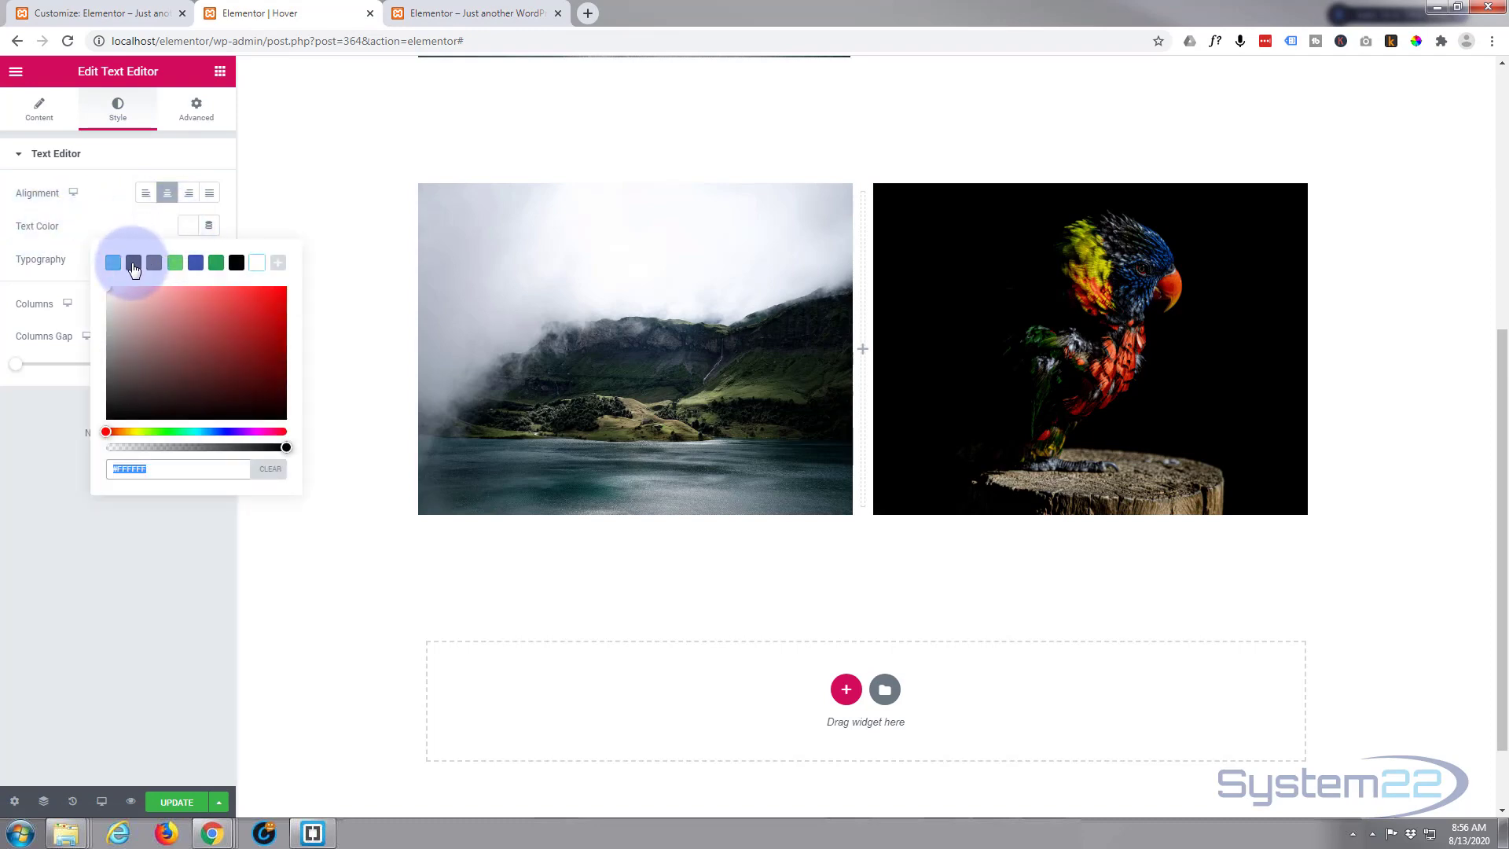
left_click(133, 265)
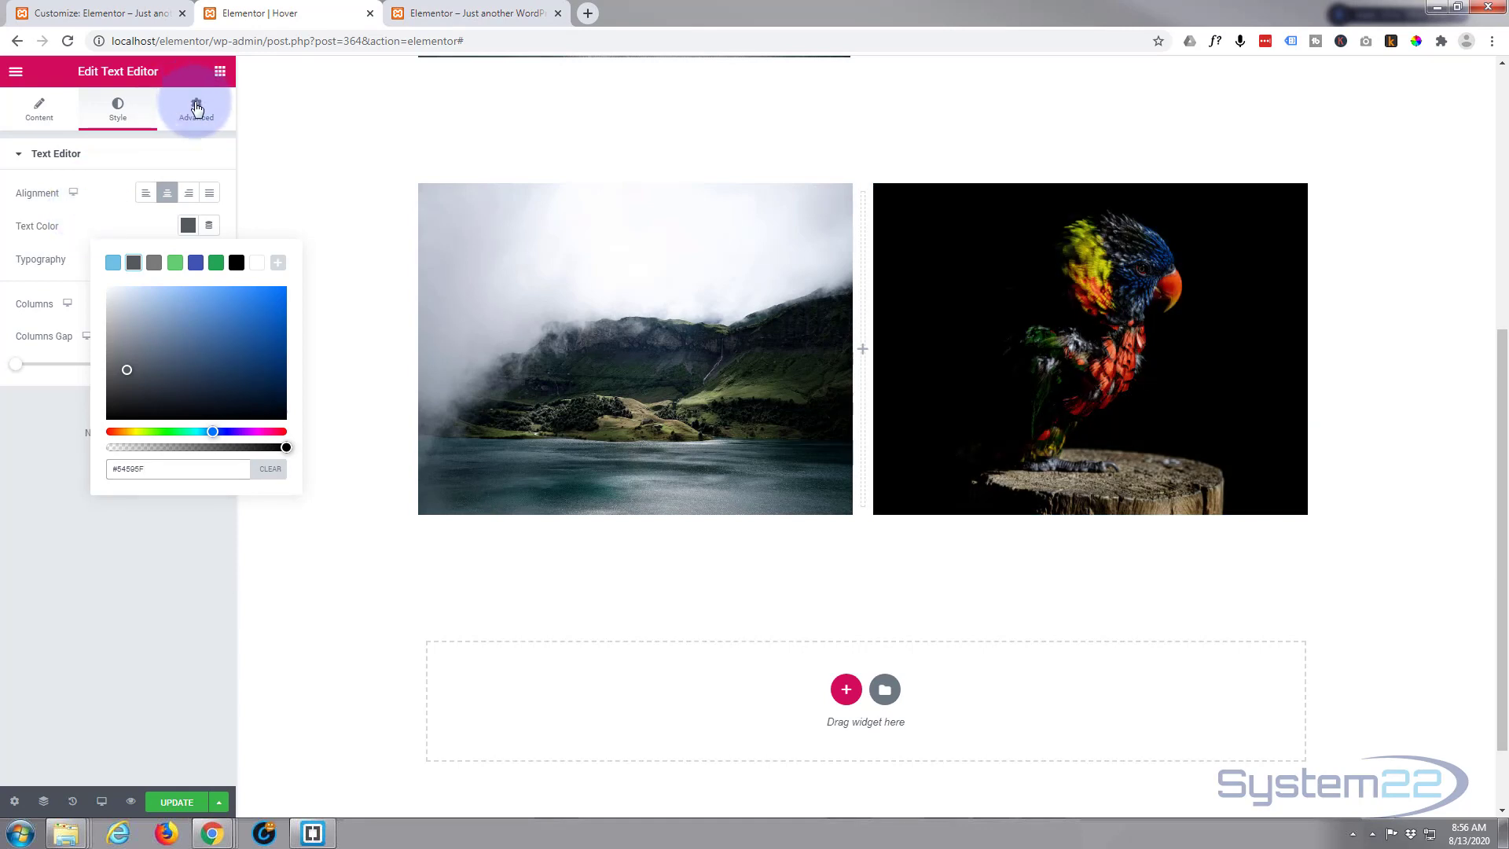
Step: Replace the text block's CSS class 'imt' with 'ttl'
left_click(197, 108)
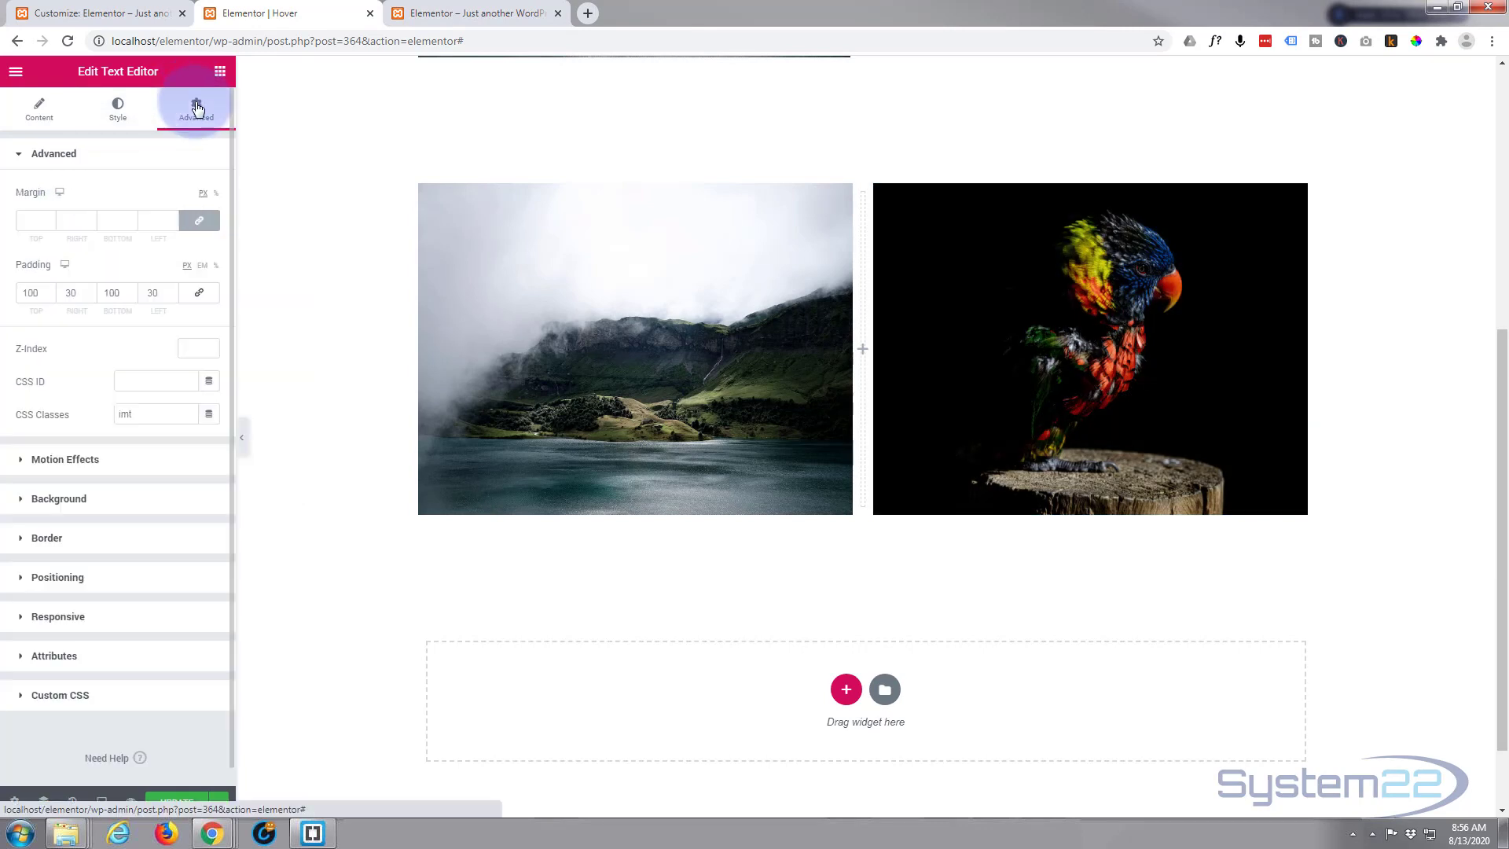
scroll(36, 578, "down", 1)
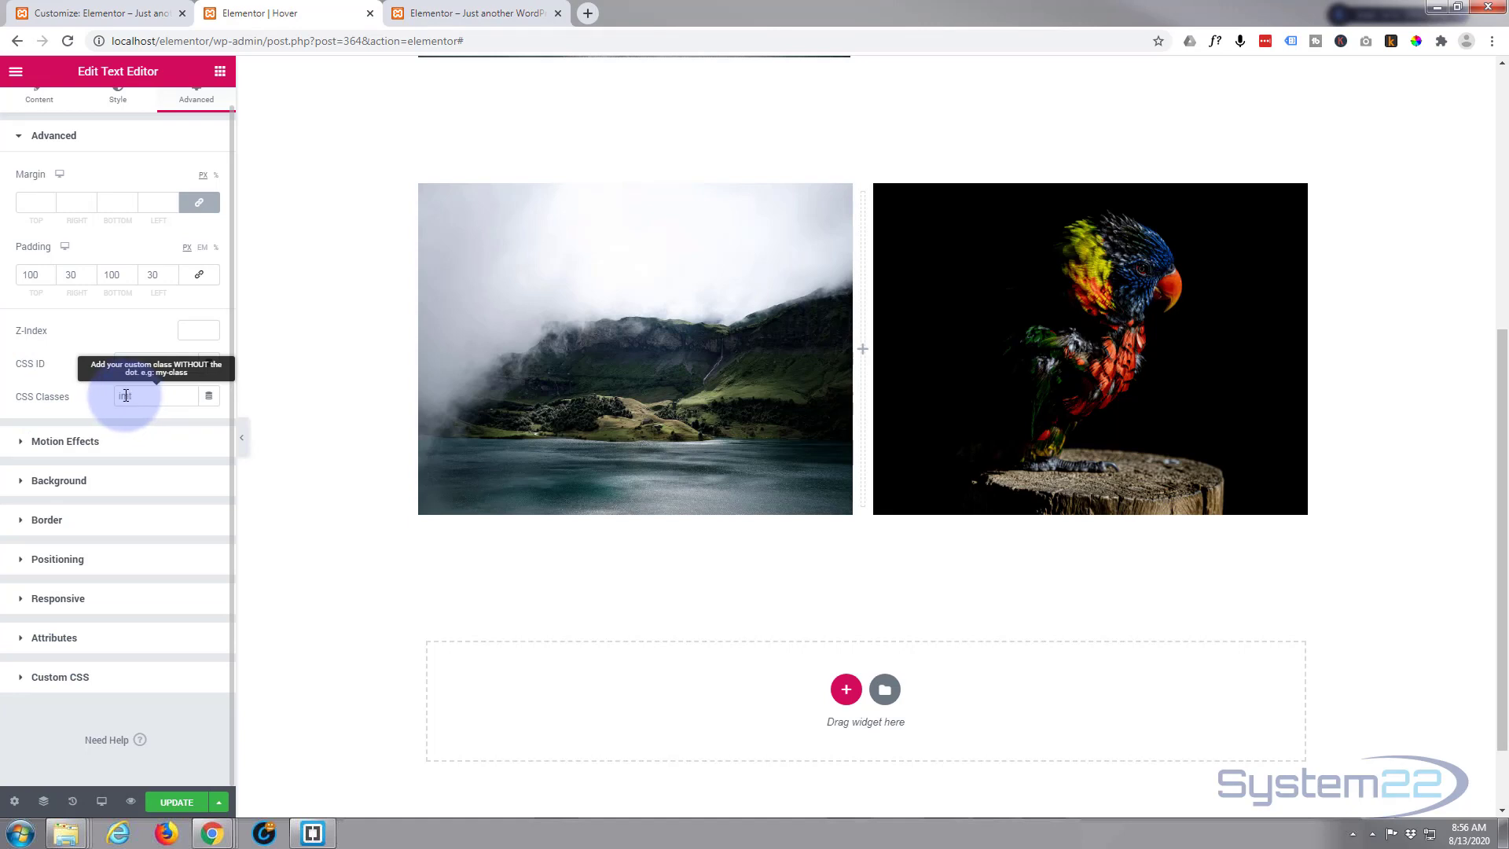
left_click_drag(141, 395, 116, 394)
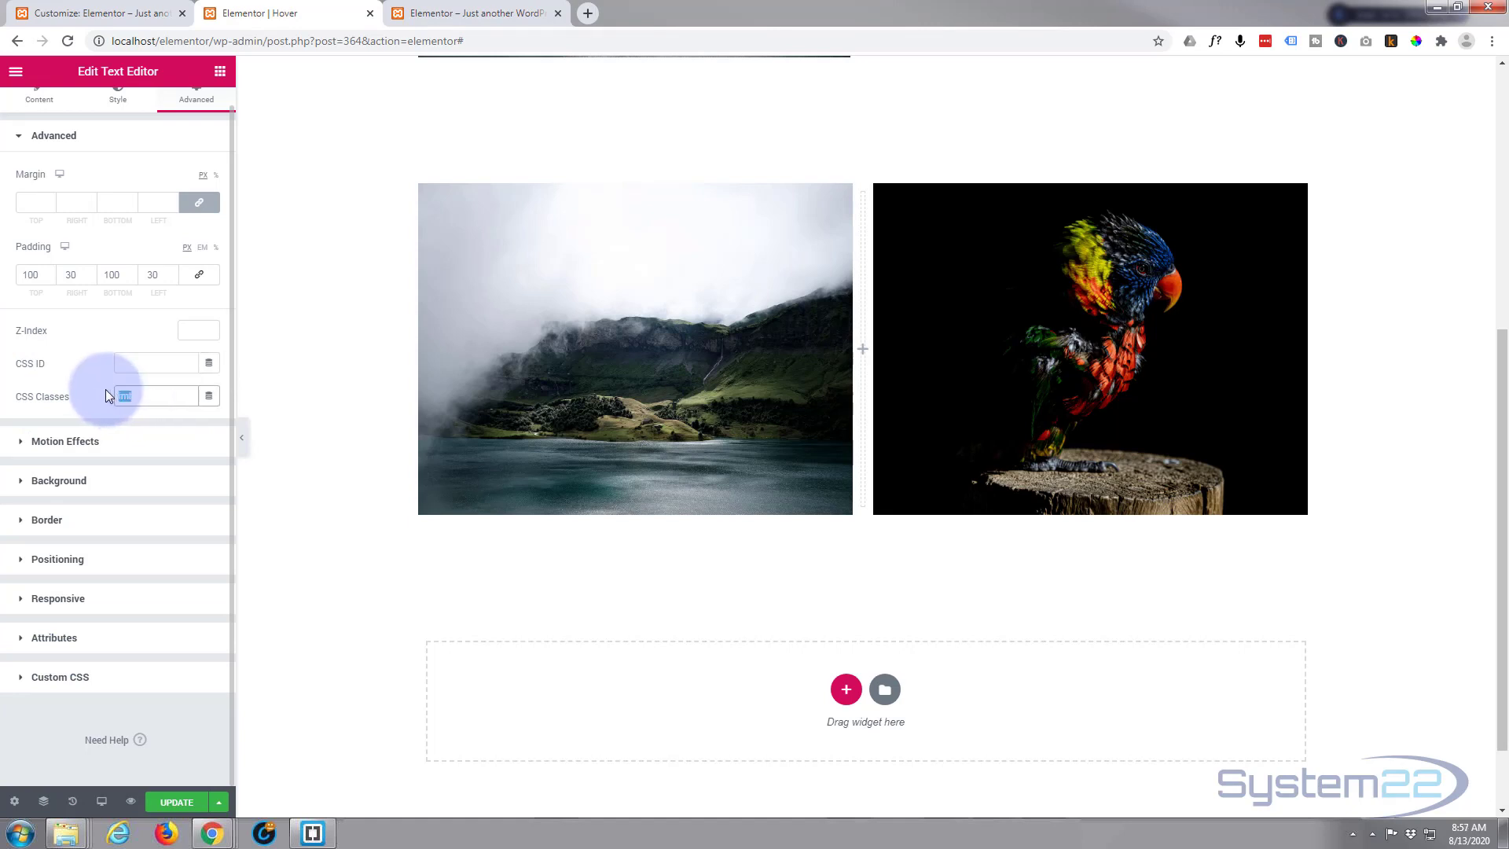
type("t")
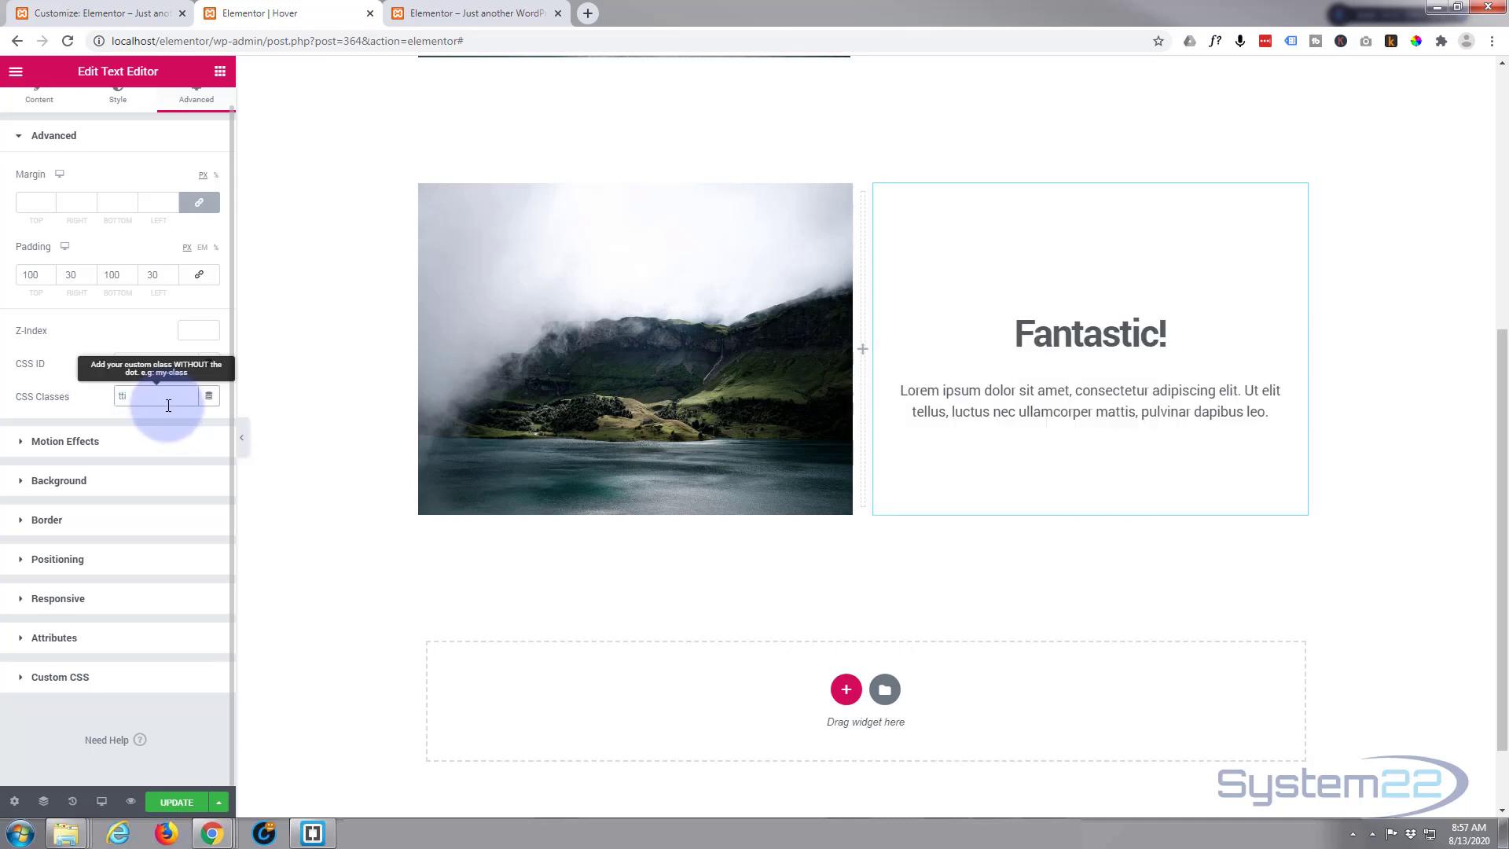
Step: Rename both .imt selectors in the custom CSS to .ttl
left_click(25, 677)
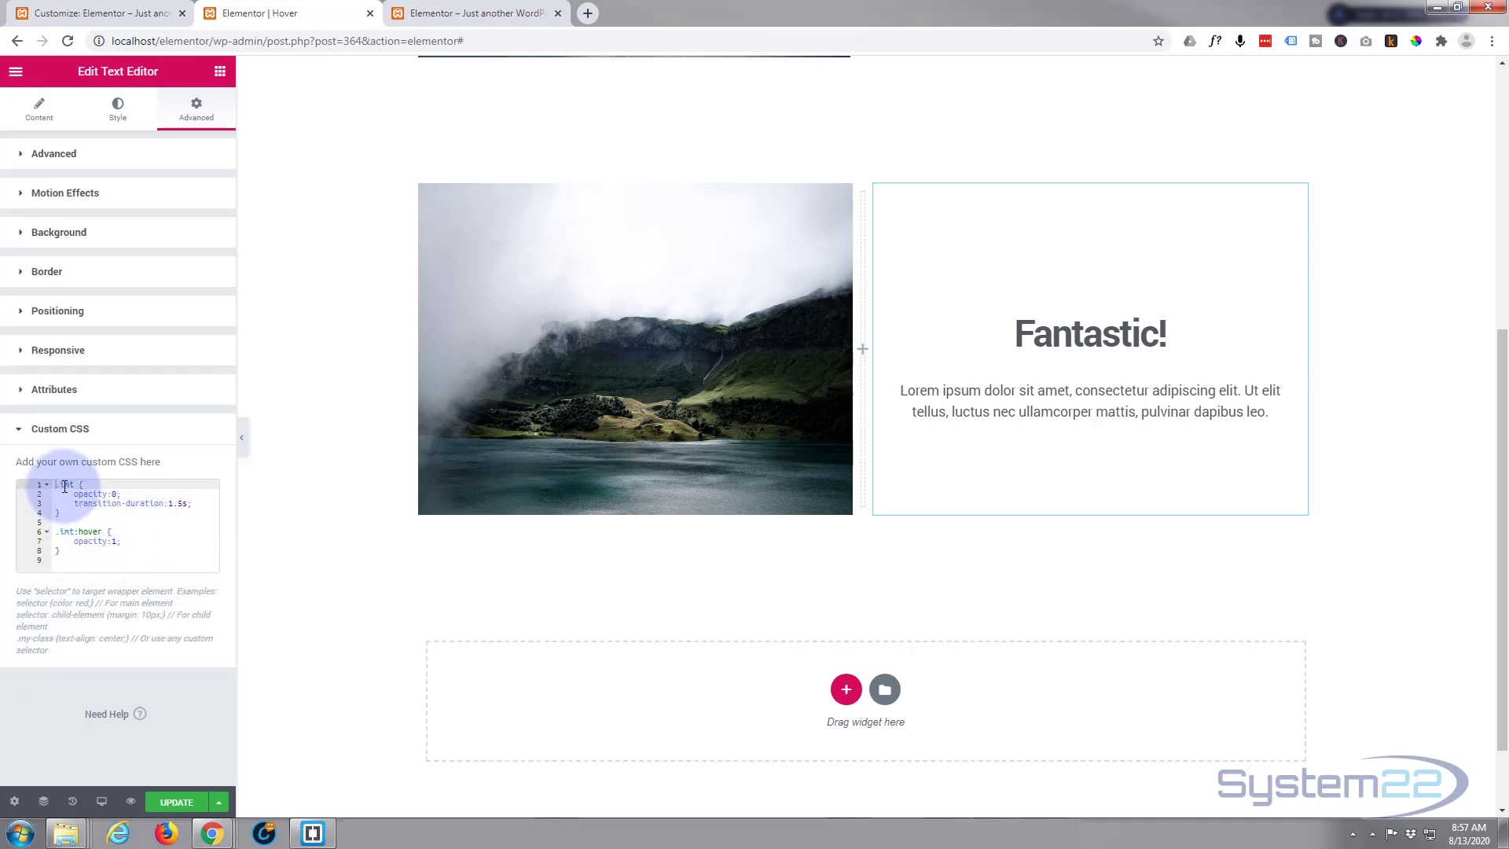
left_click_drag(60, 485, 77, 485)
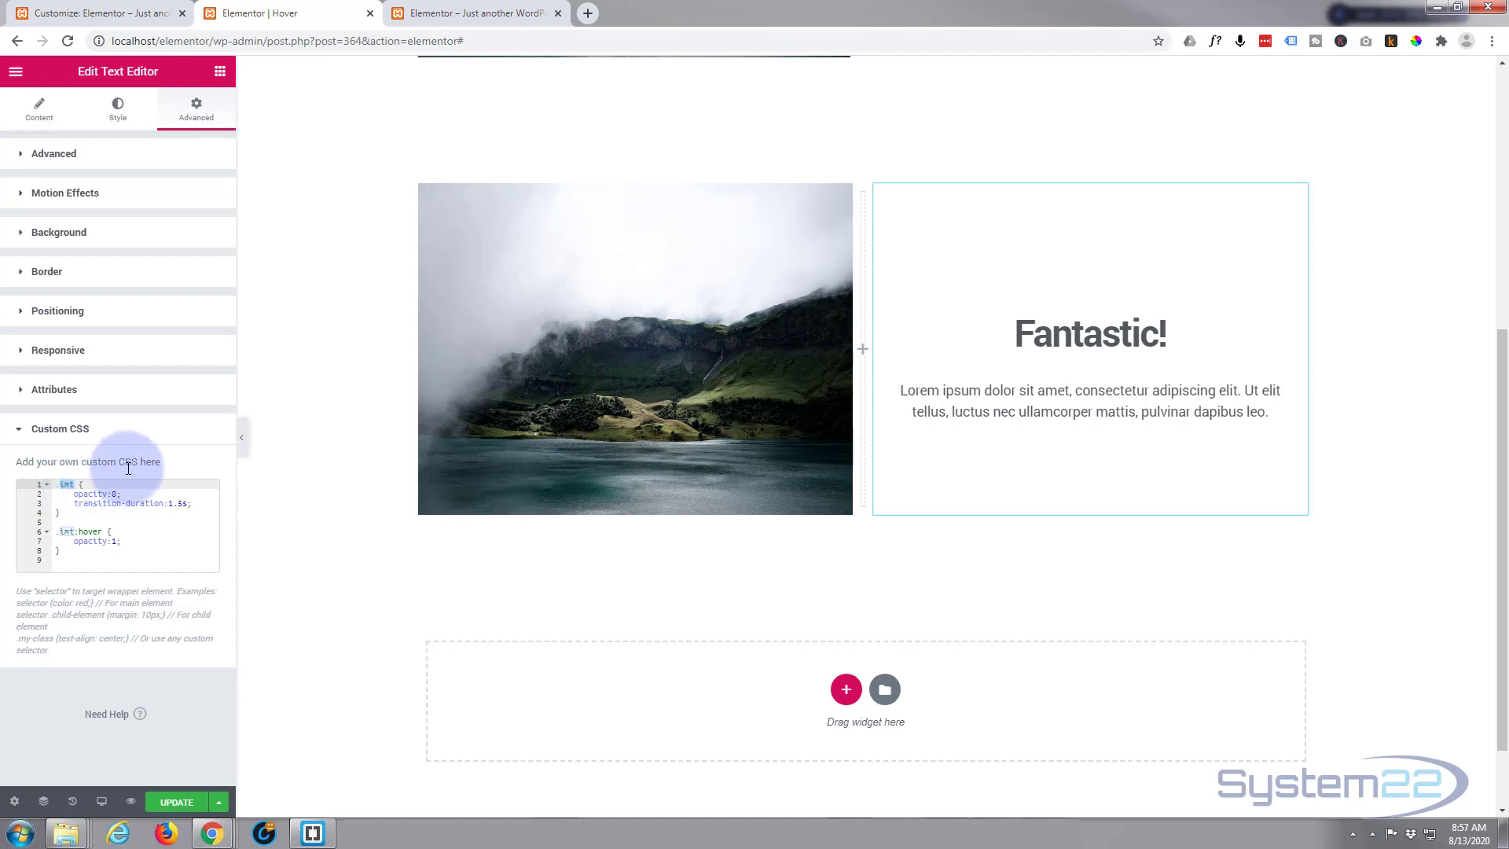
type(".ttl")
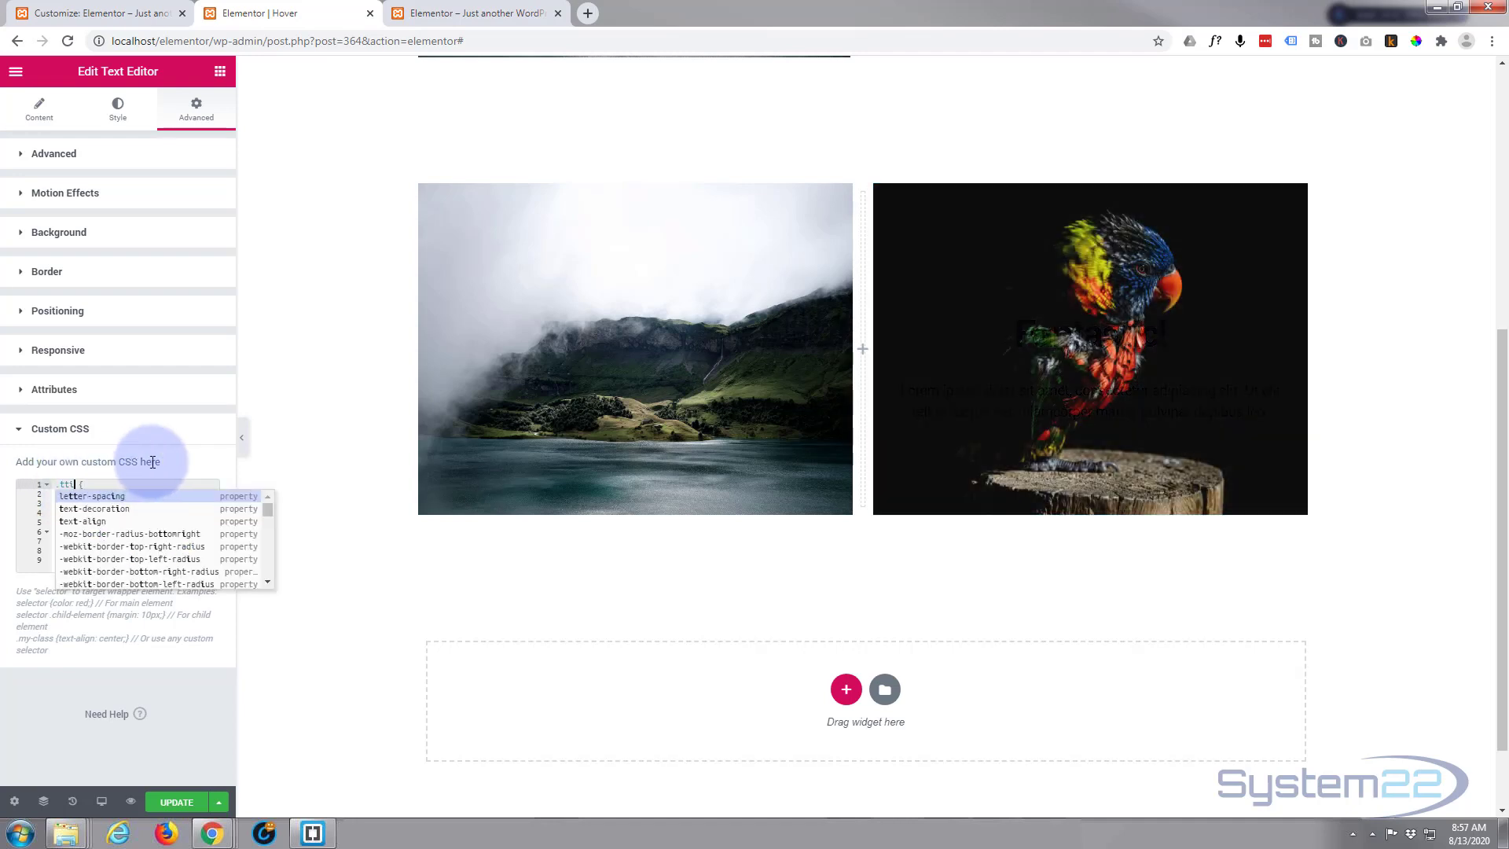
key("Escape")
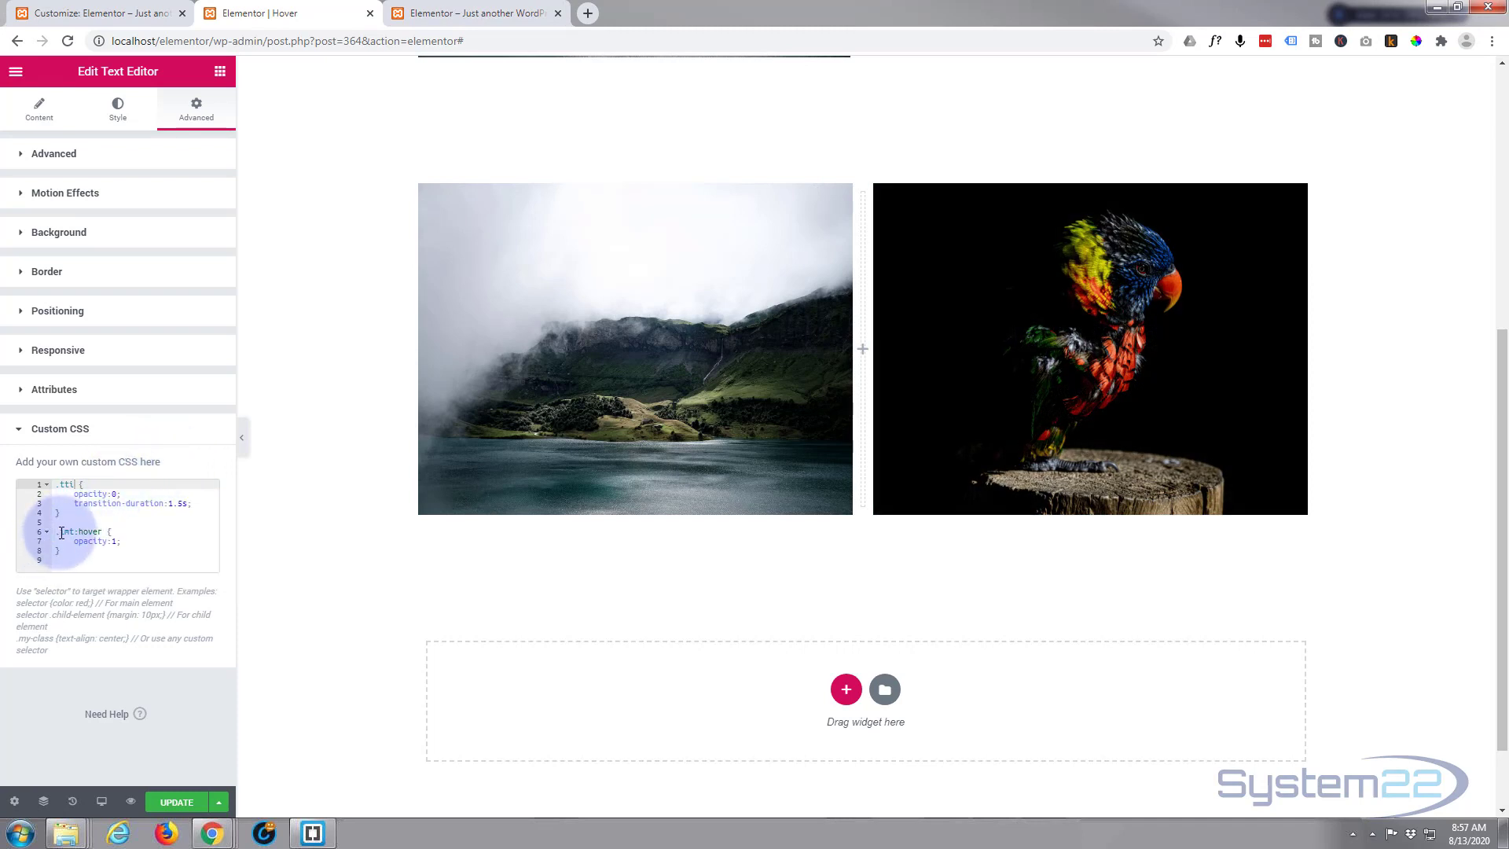
left_click_drag(60, 532, 71, 531)
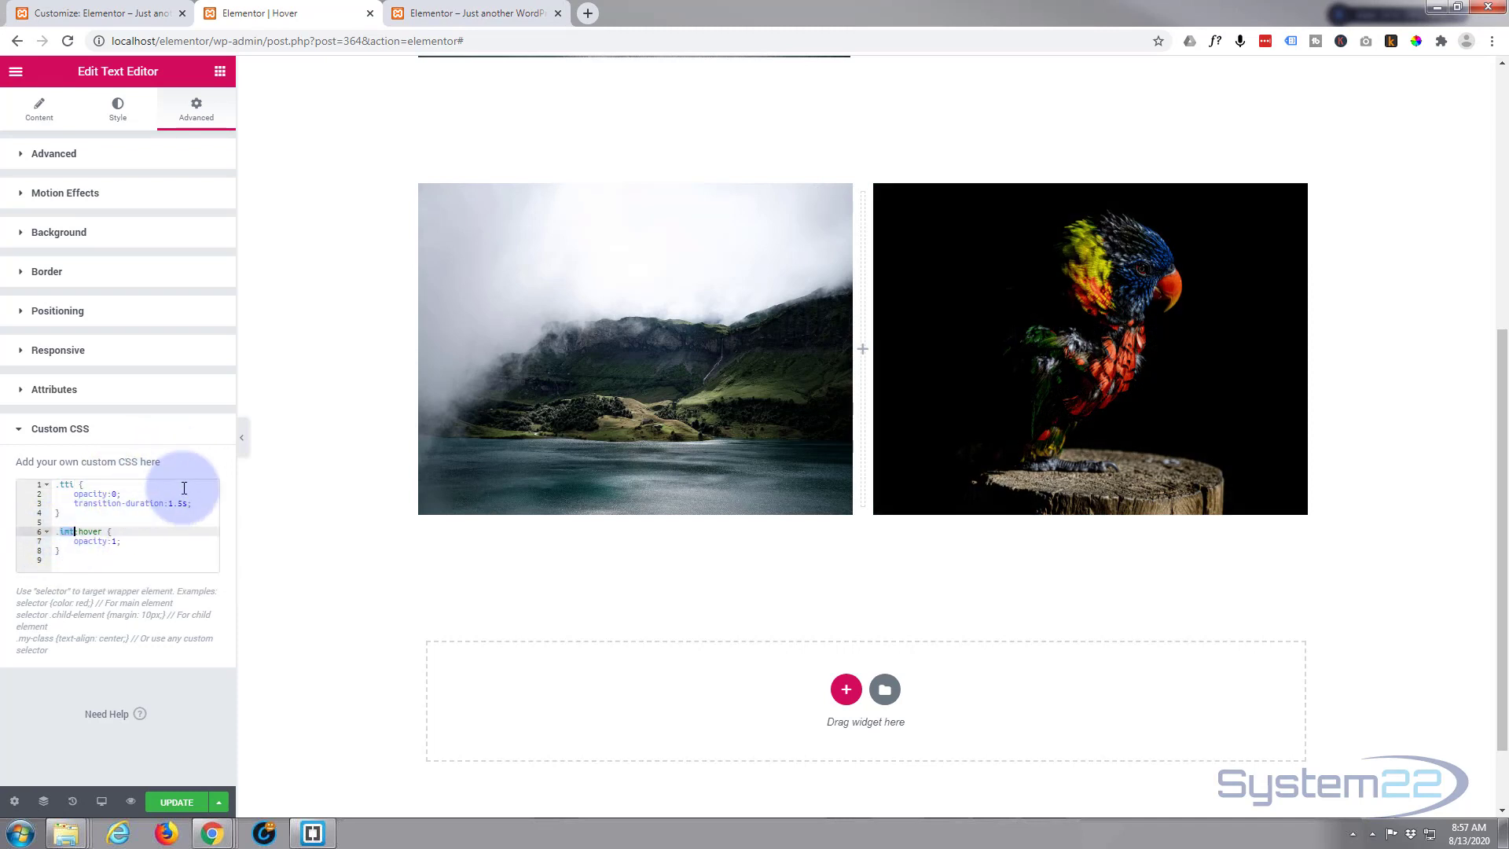
type("tt")
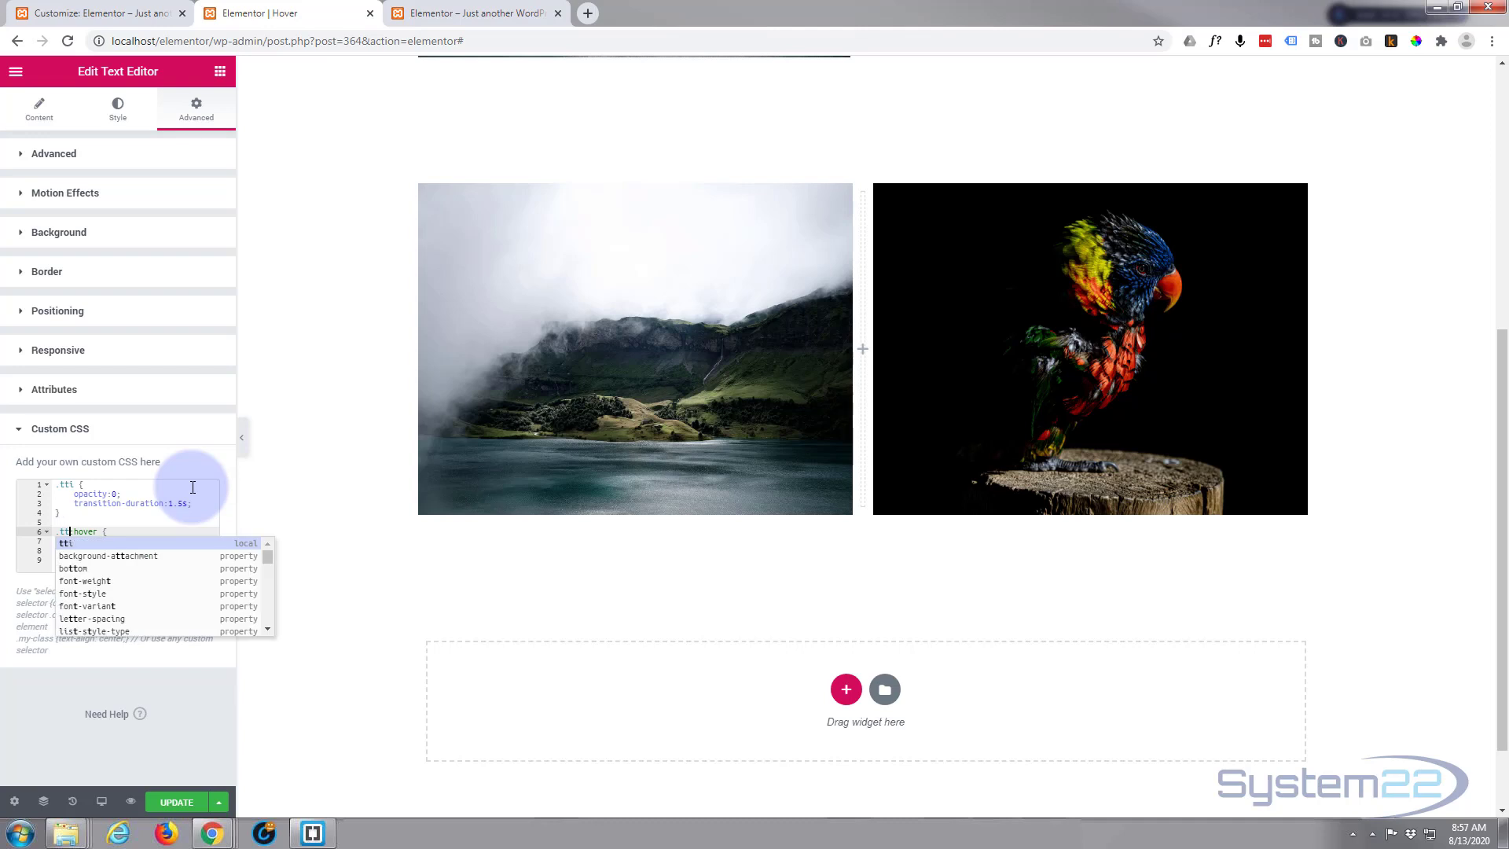
type("i")
left_click(180, 513)
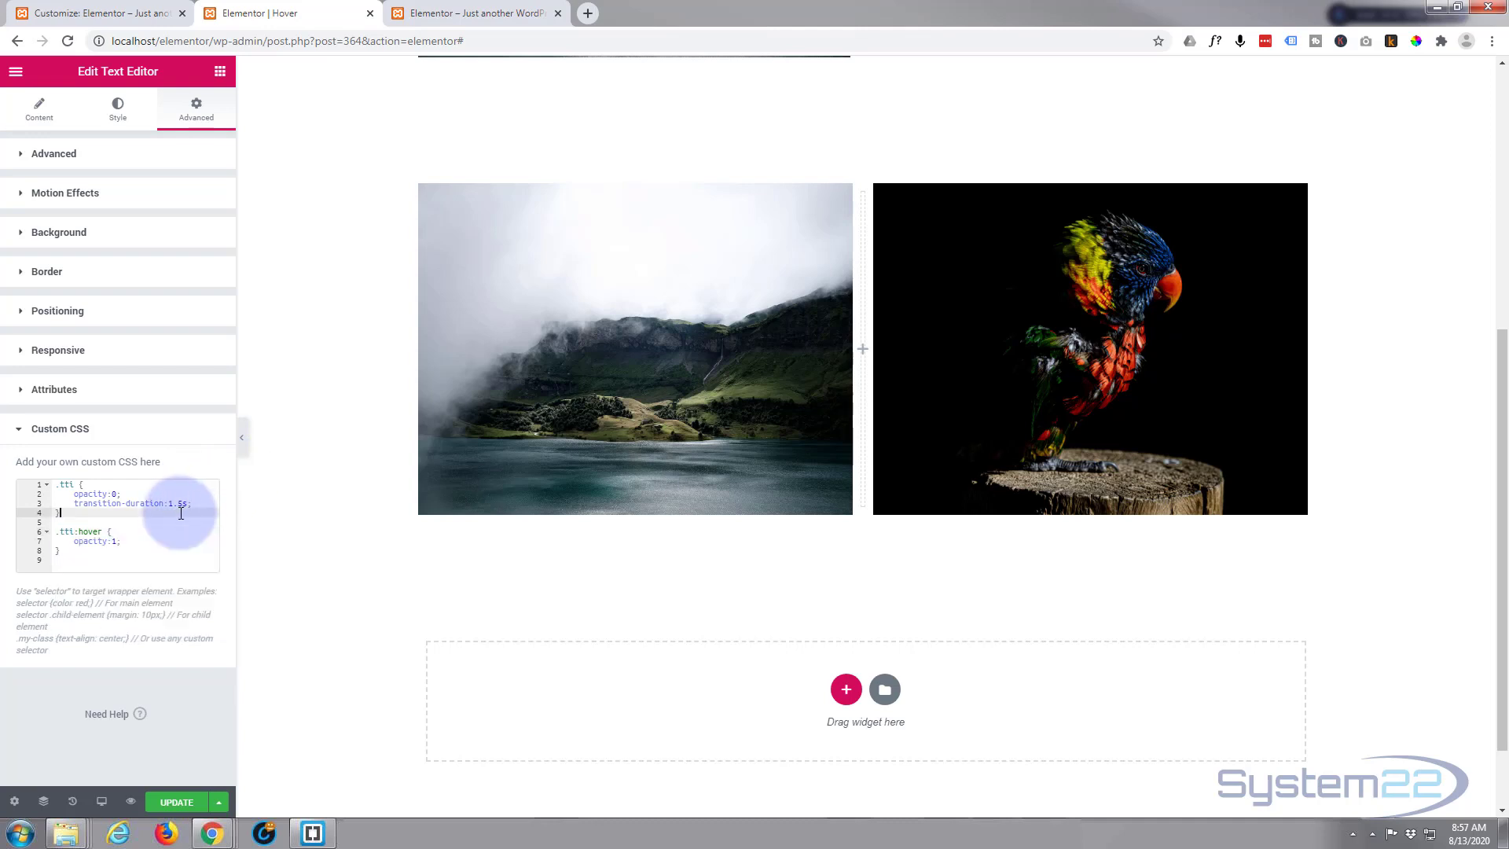
Step: Swap opacity to 1 in the normal rule and 0 on hover, then update the page
double_click(114, 493)
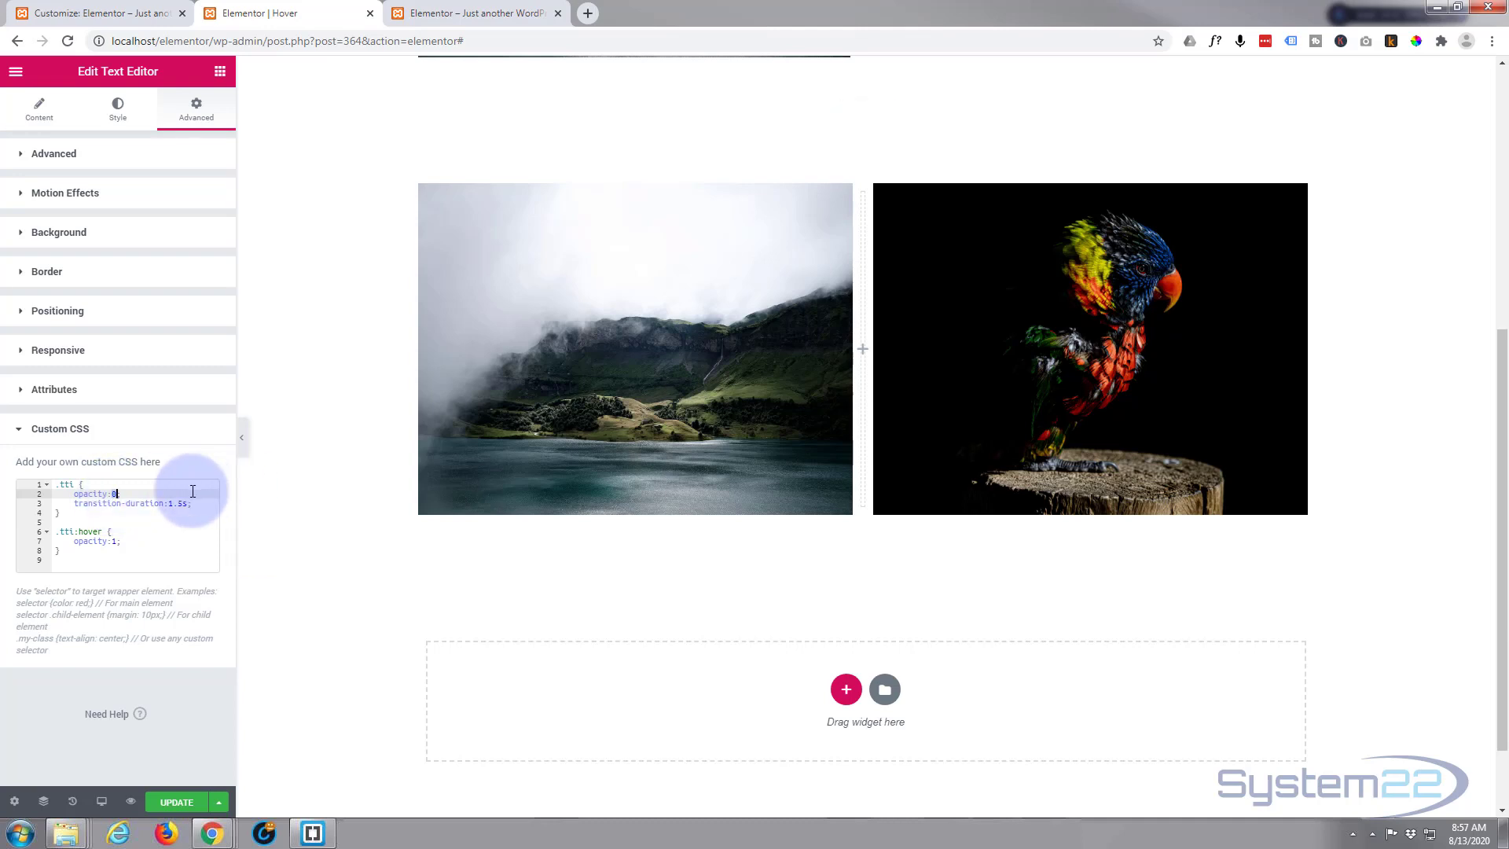
type("1")
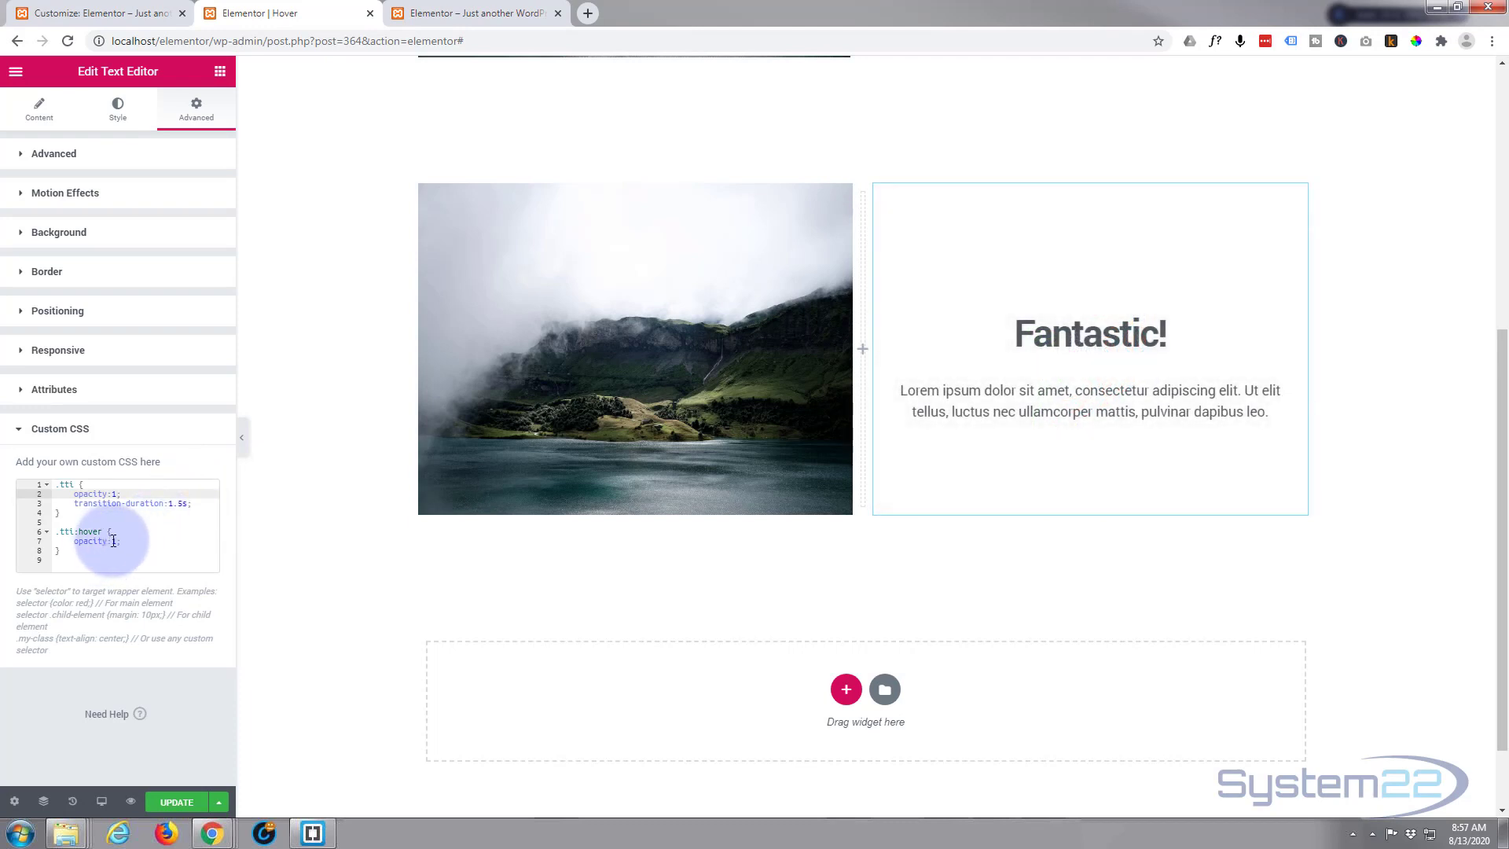
double_click(115, 540)
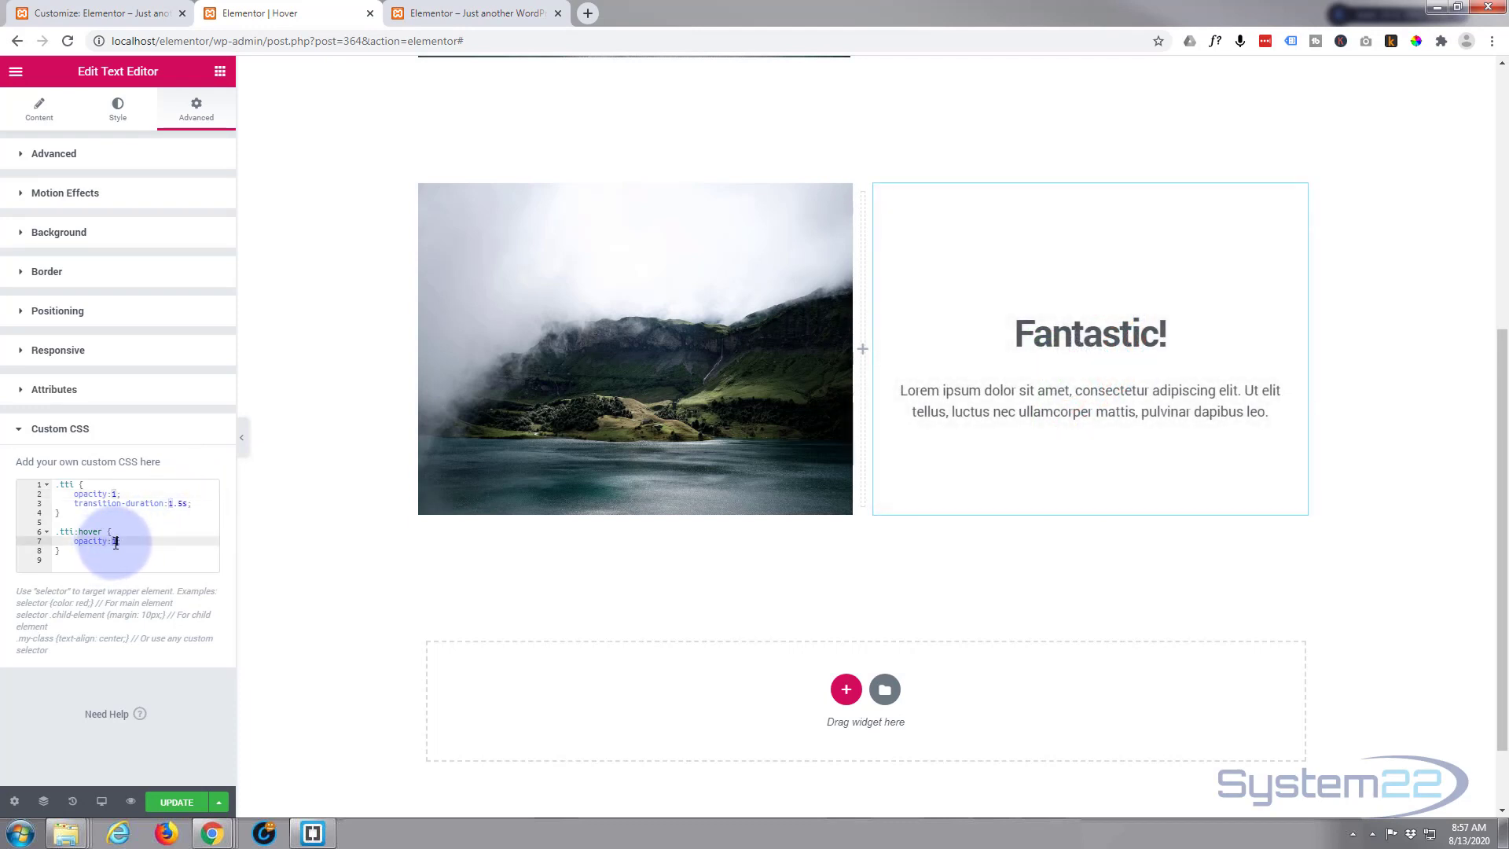
type("0")
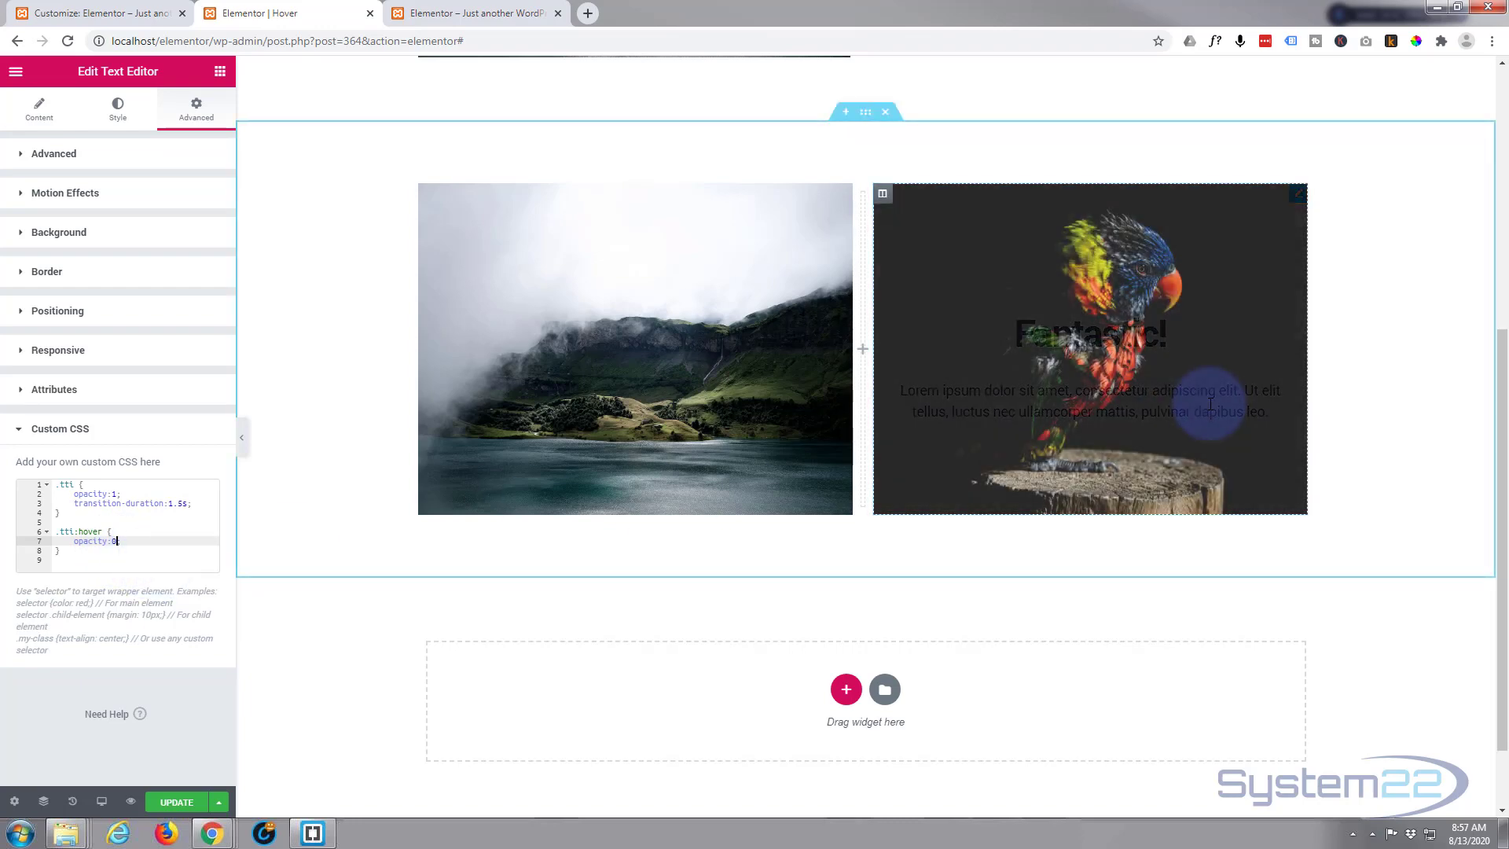
mouse_move(1219, 390)
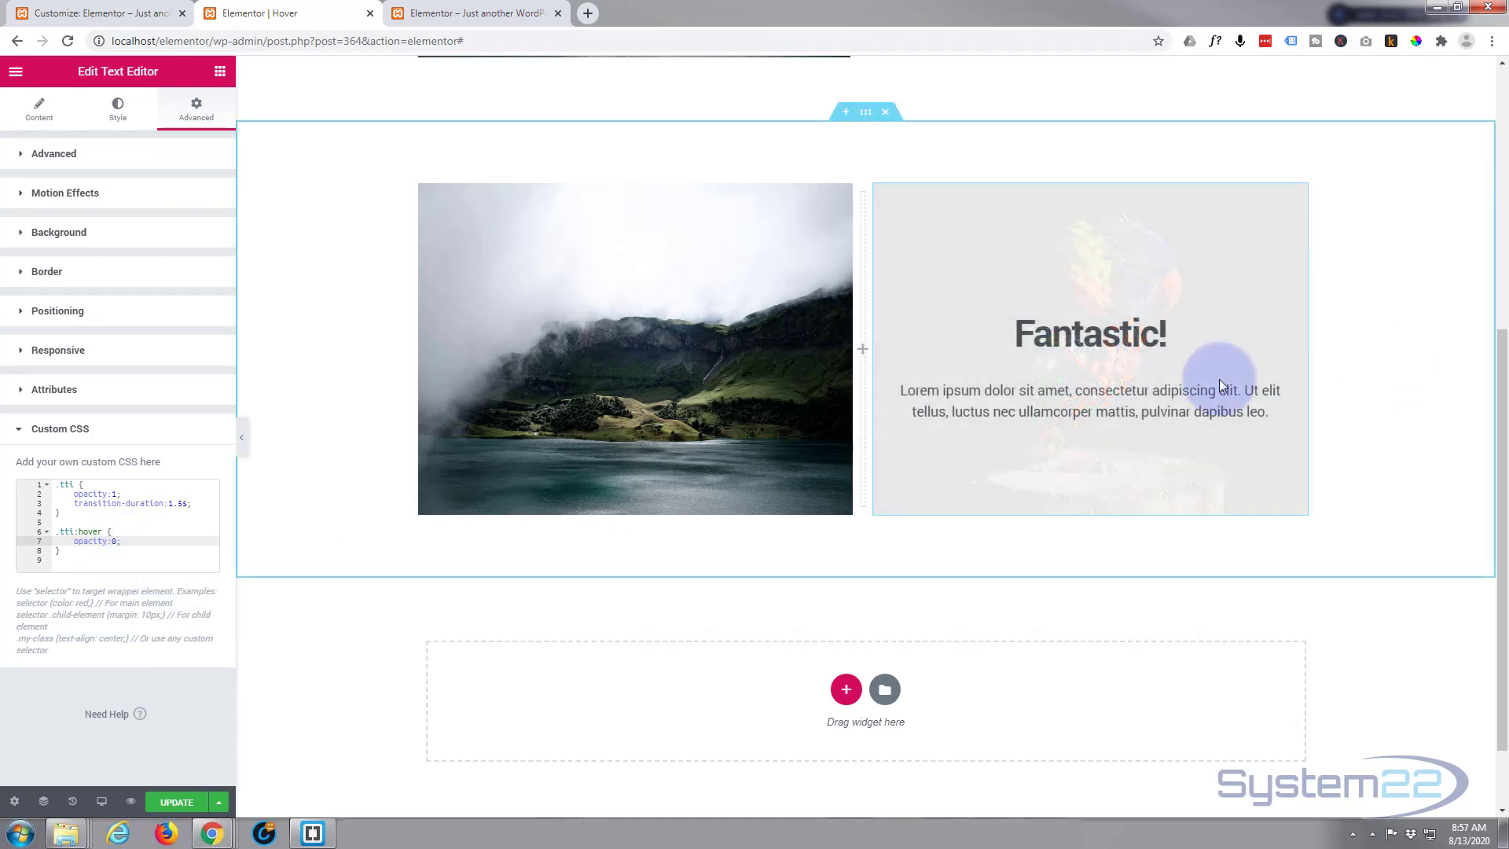
left_click(177, 804)
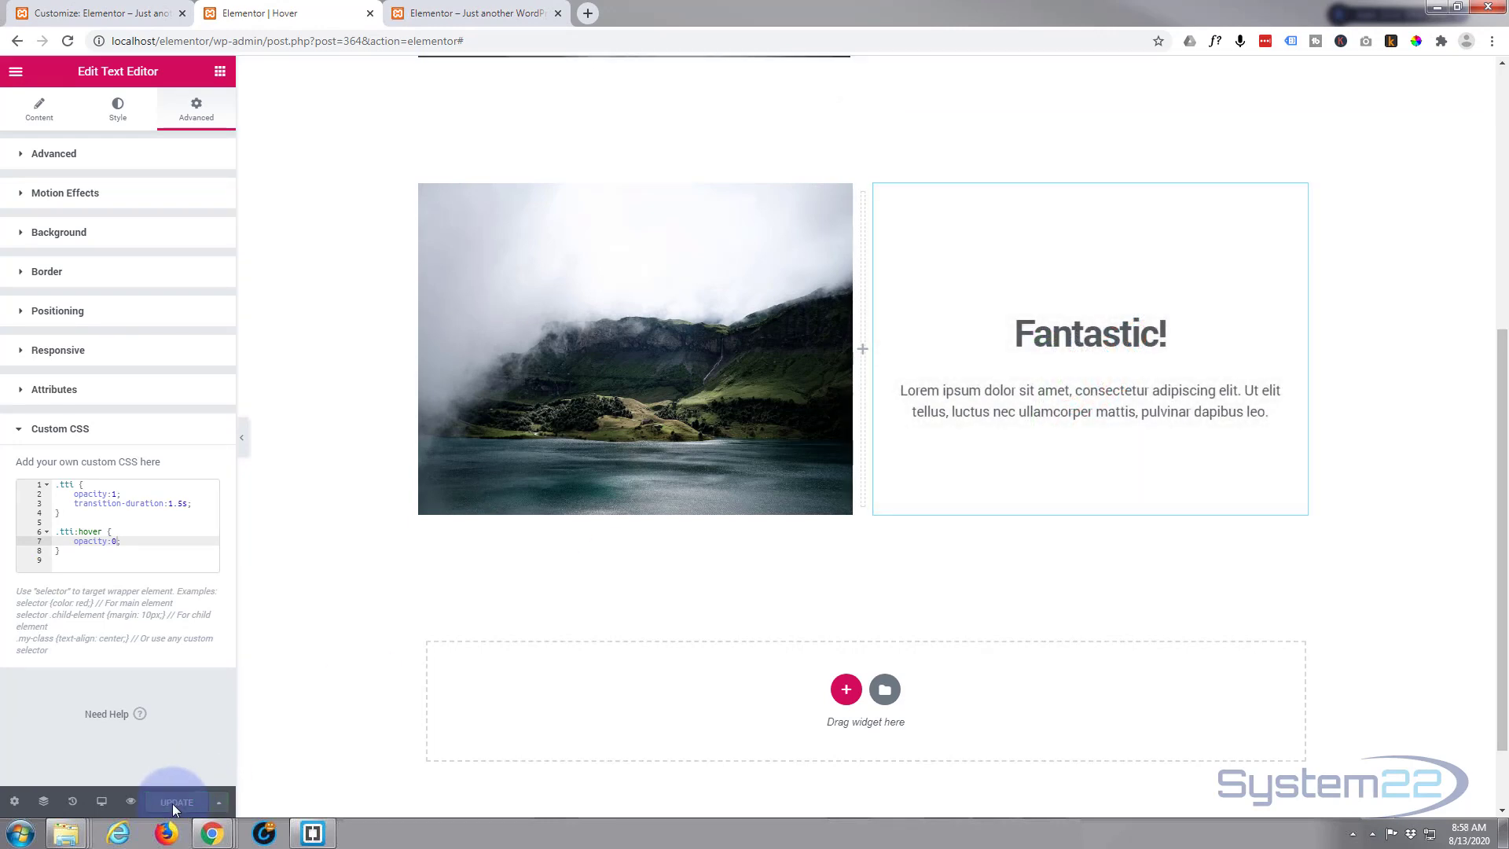
left_click(130, 804)
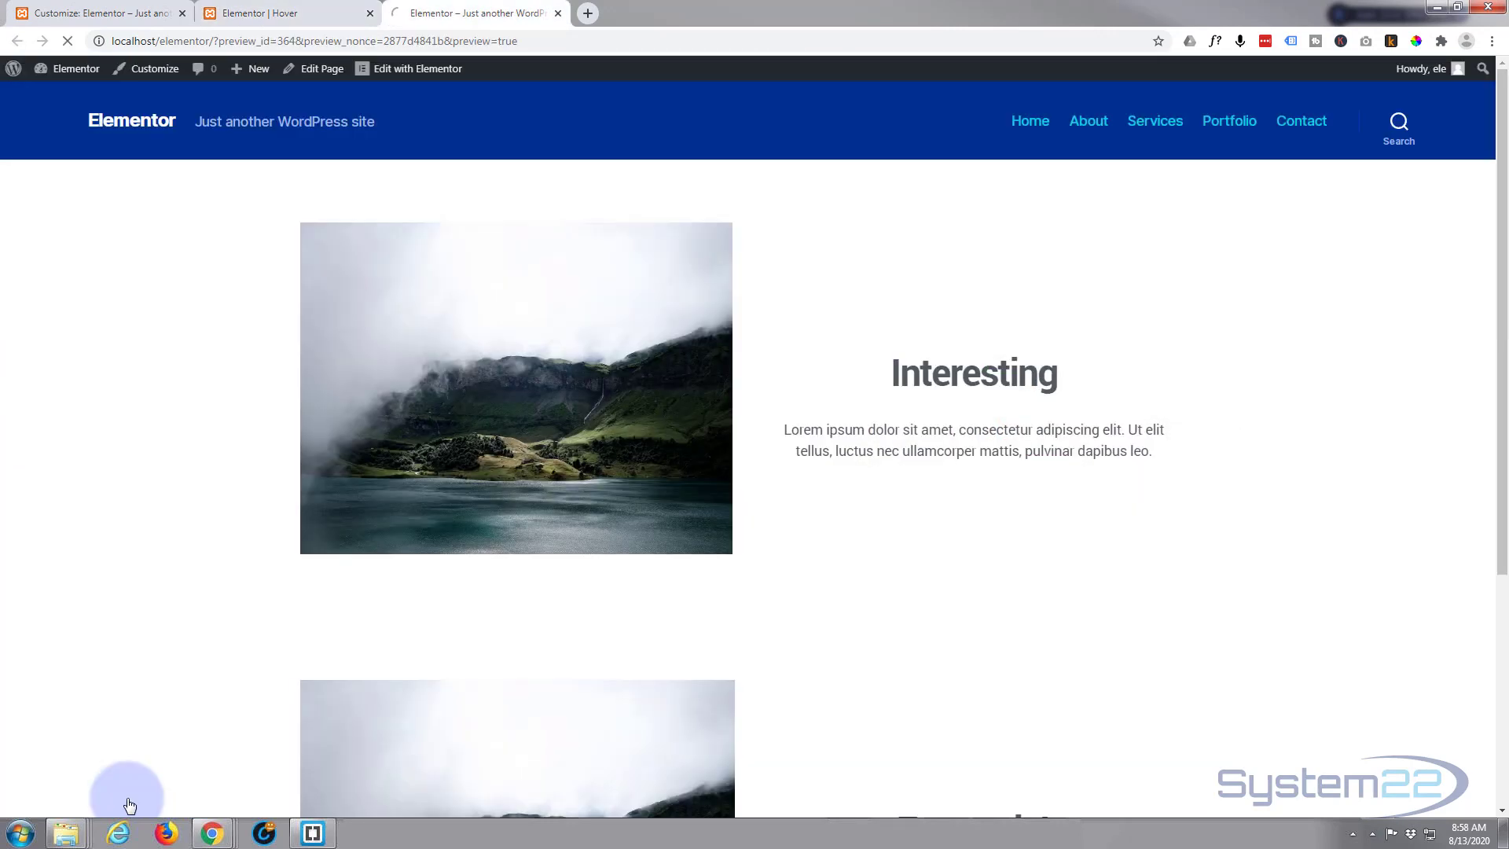
scroll(136, 564, "down", 3)
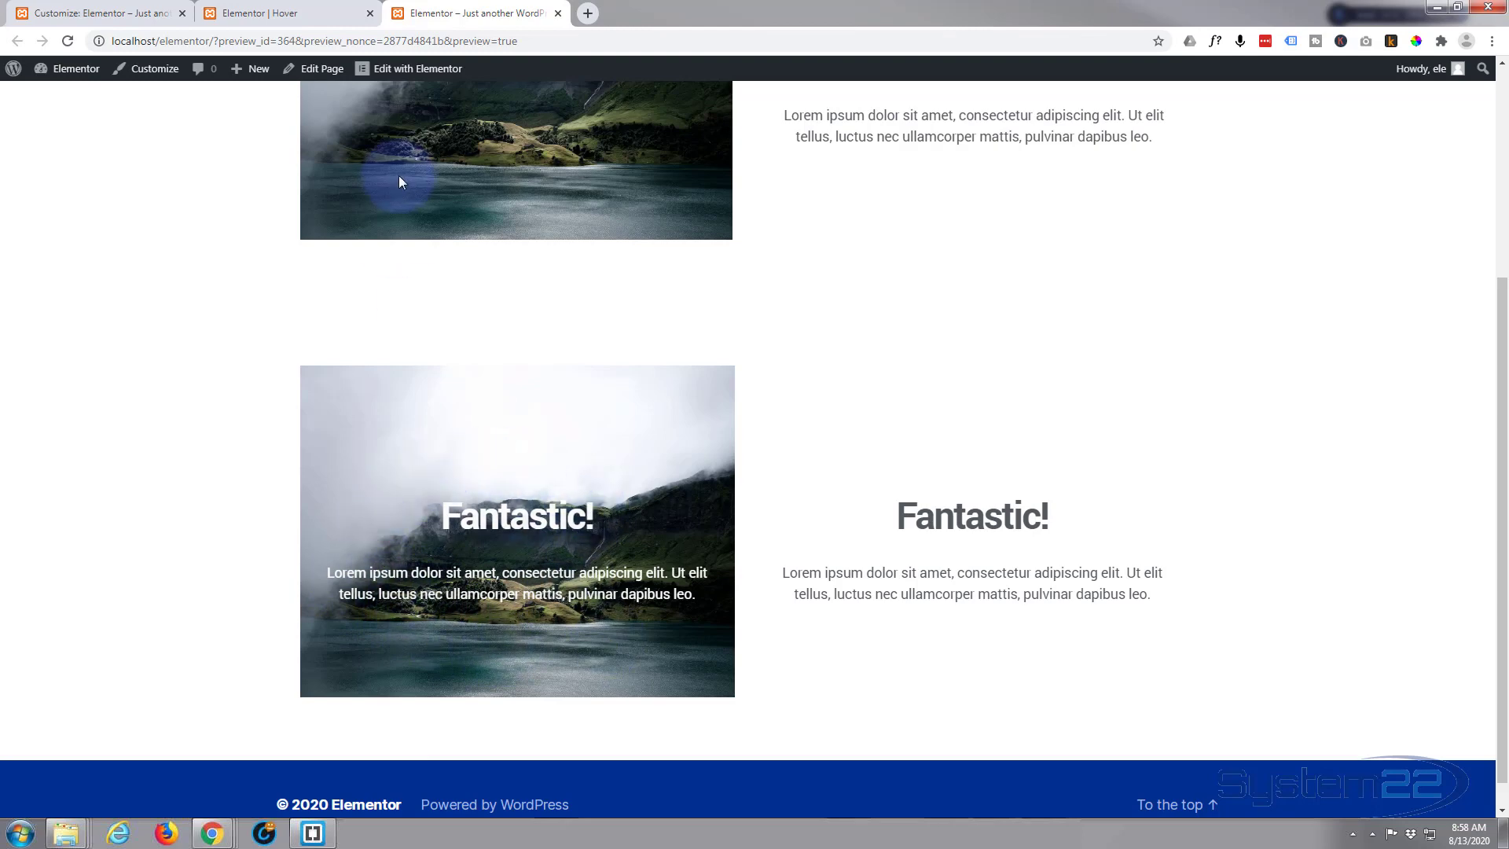
left_click(278, 10)
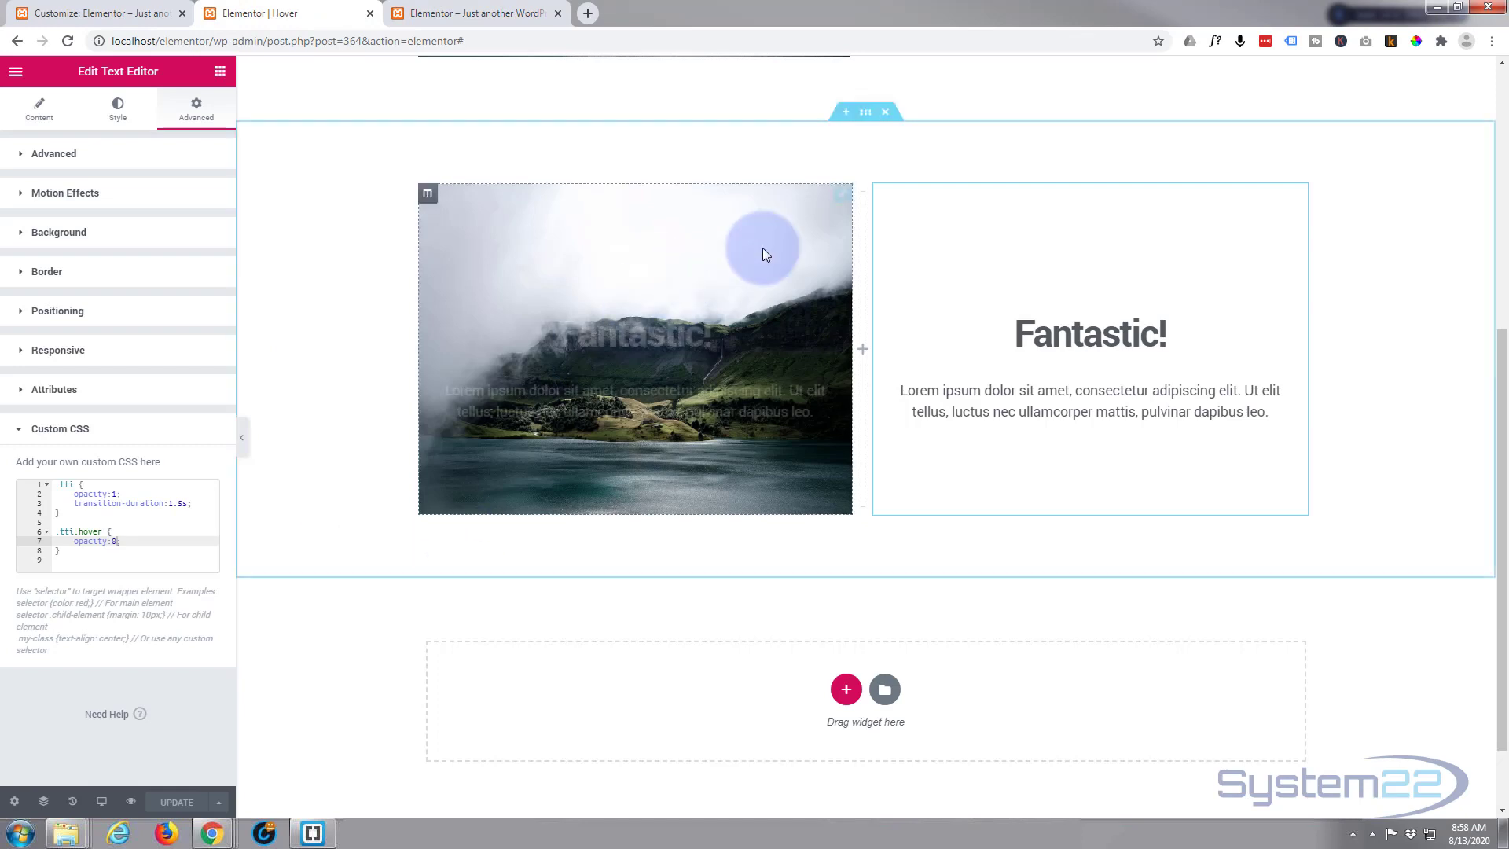
Step: Give the lake photo's Fantastic! text widget a classic colour background
left_click(842, 197)
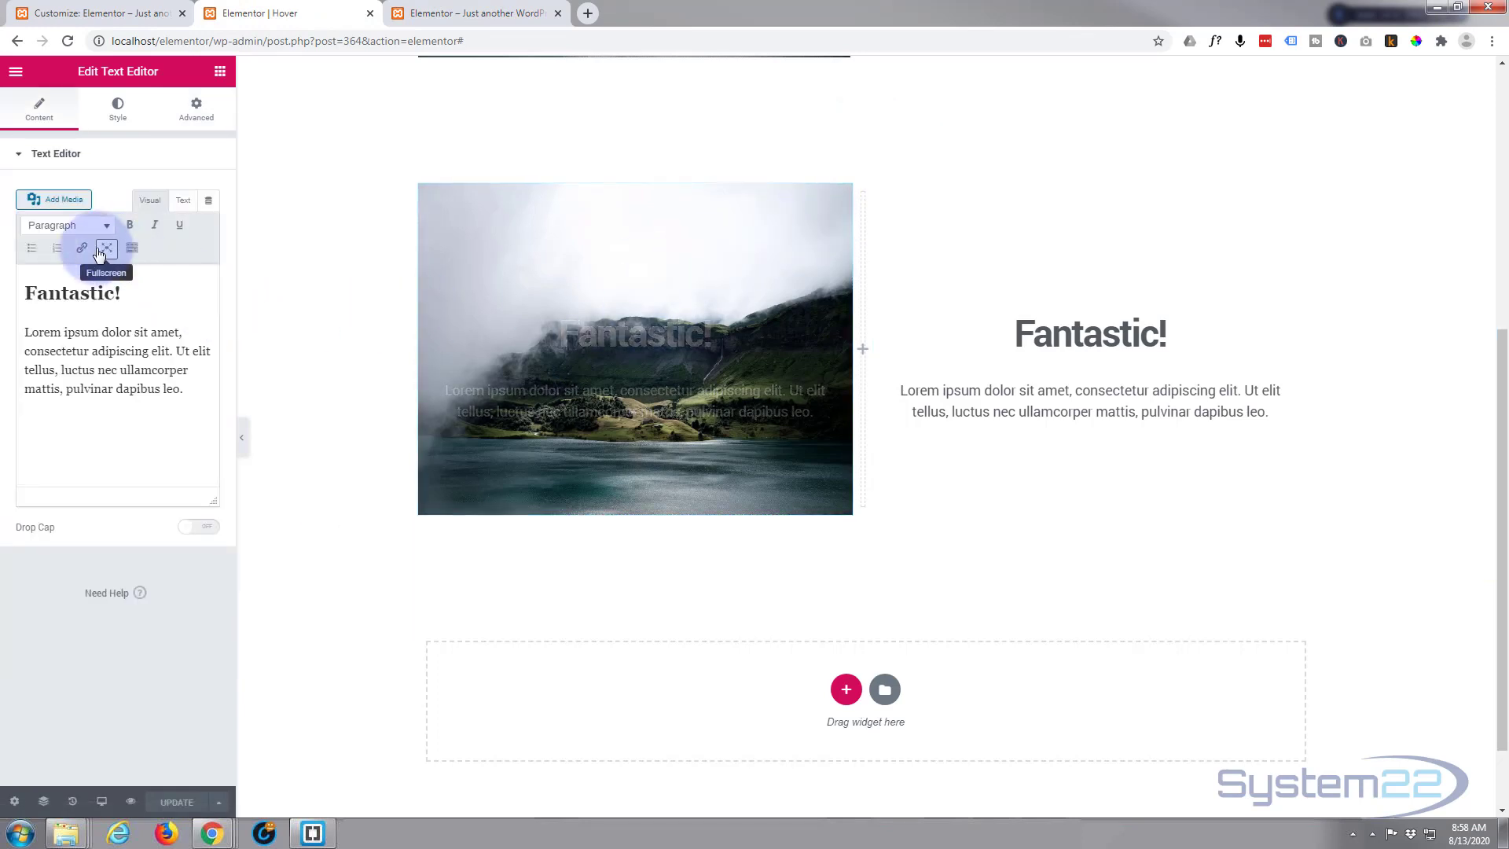
left_click(193, 117)
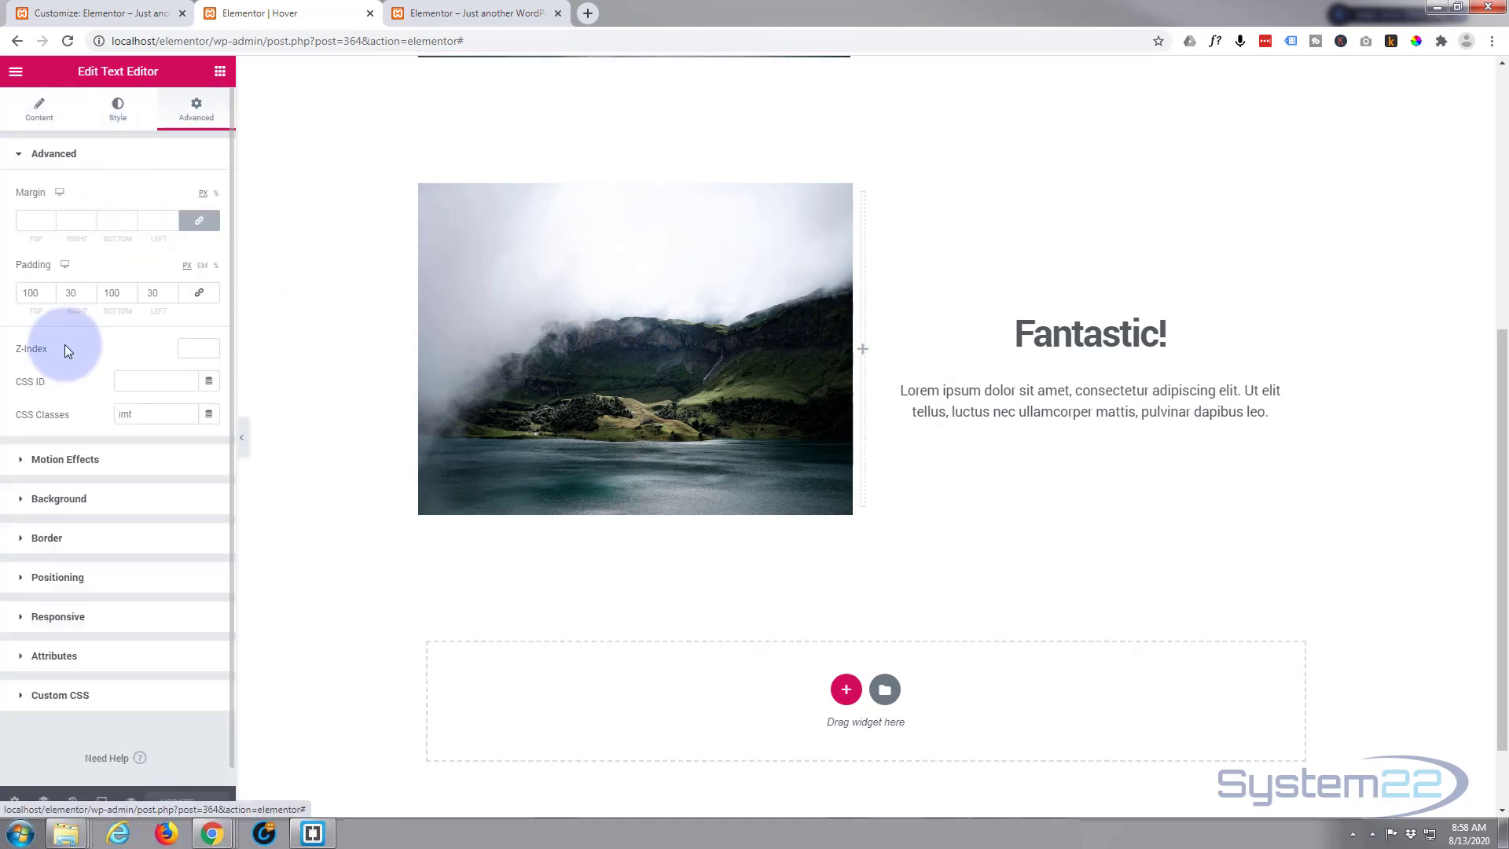
left_click(23, 502)
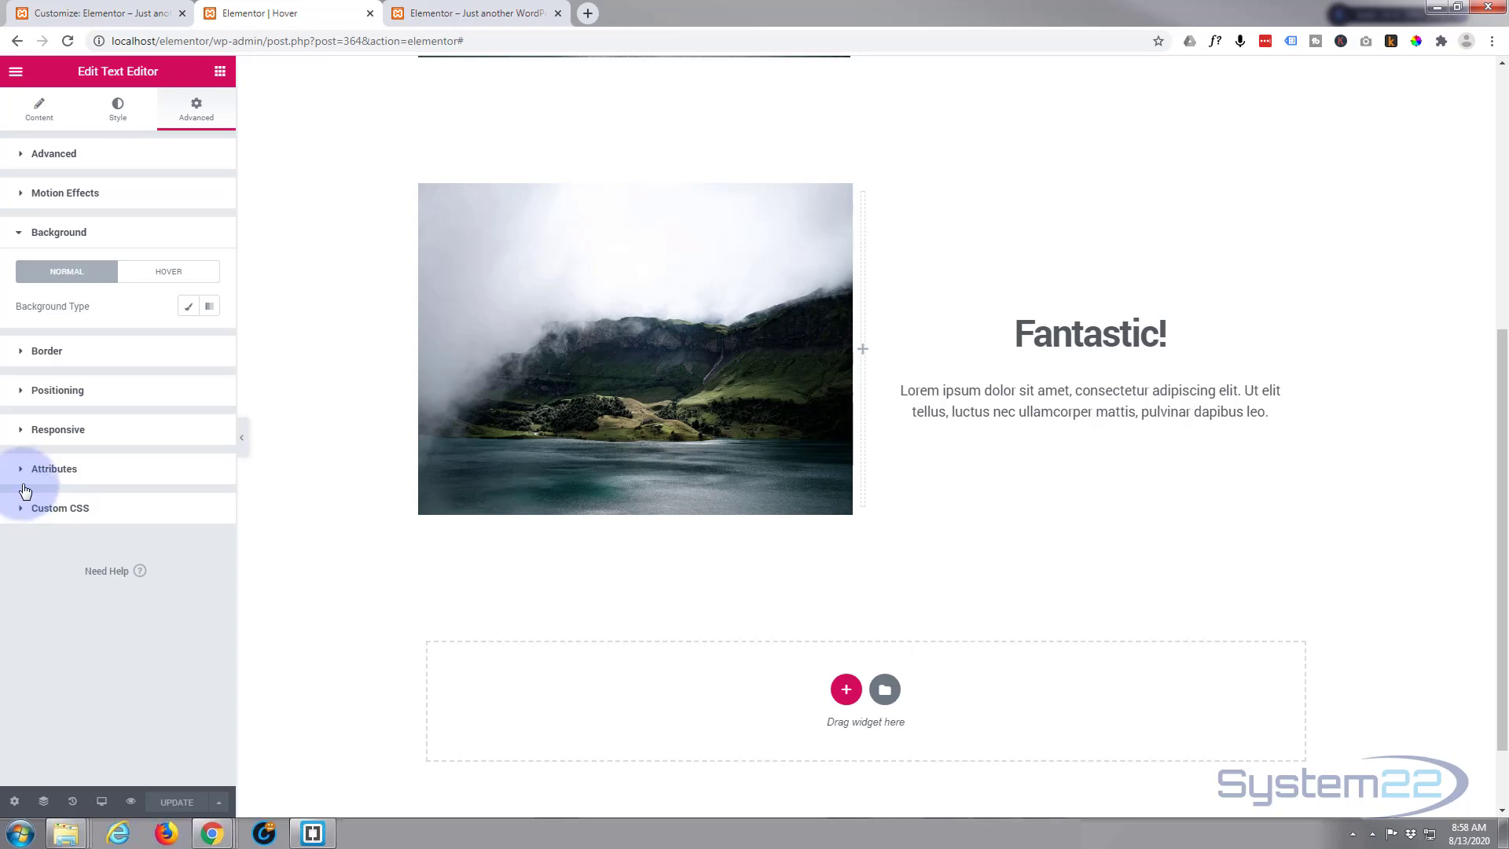
left_click(189, 309)
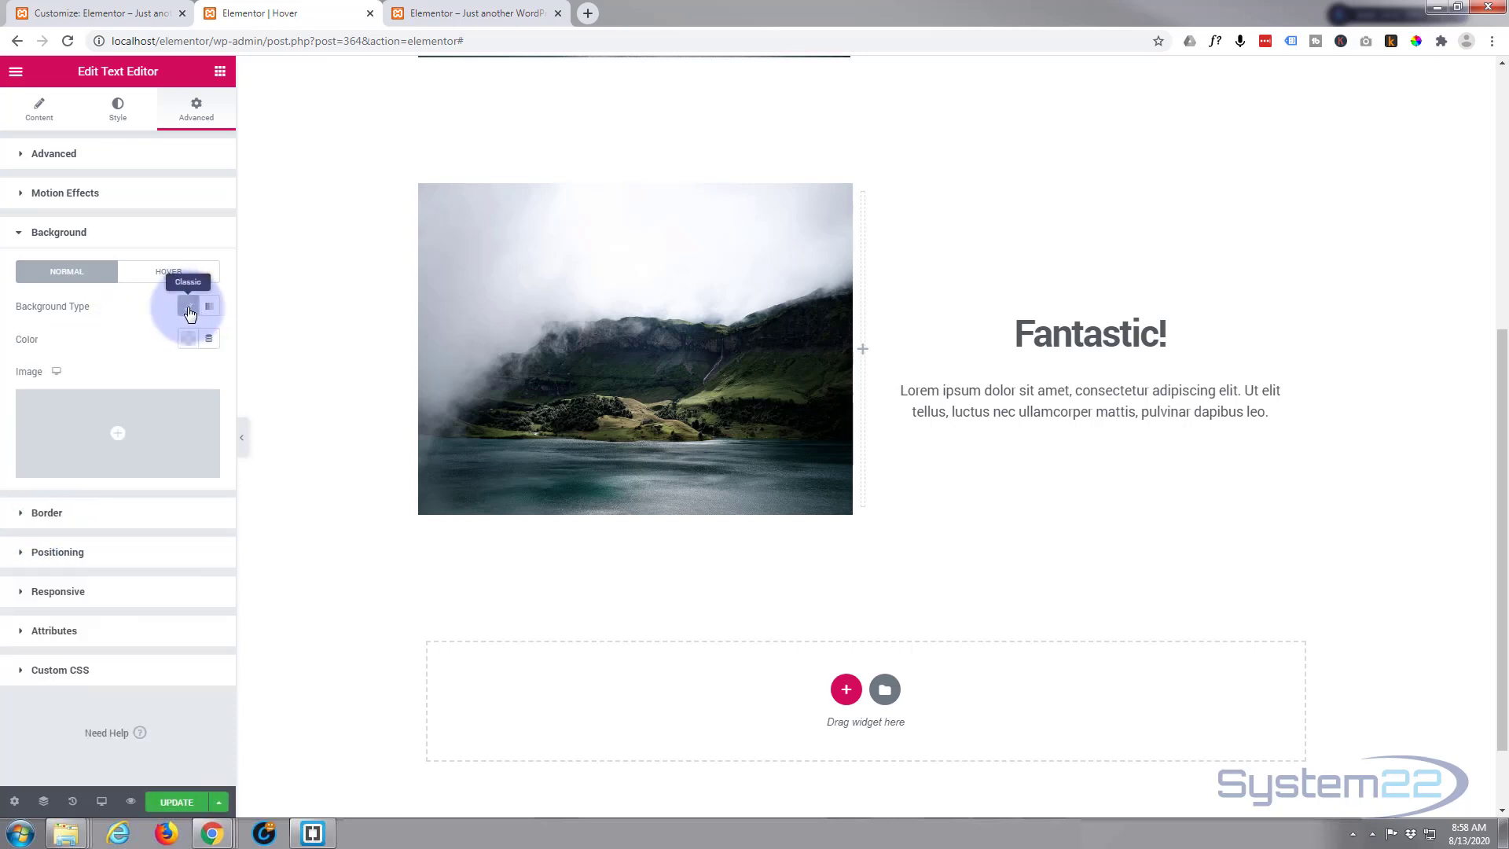
Step: Make that background translucent black (#0000004D) and save the page
left_click(188, 339)
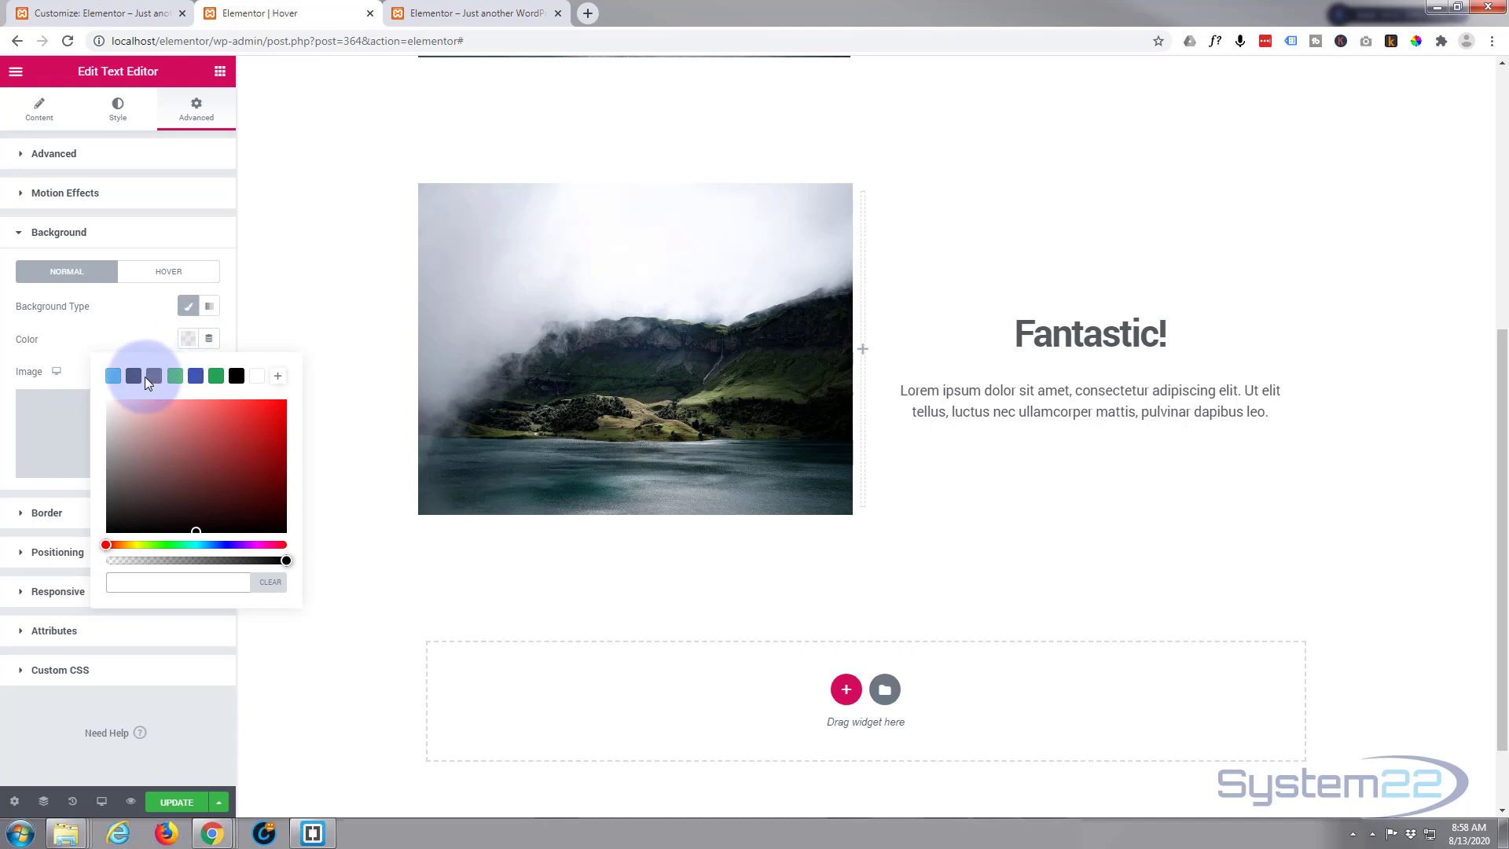
left_click(236, 377)
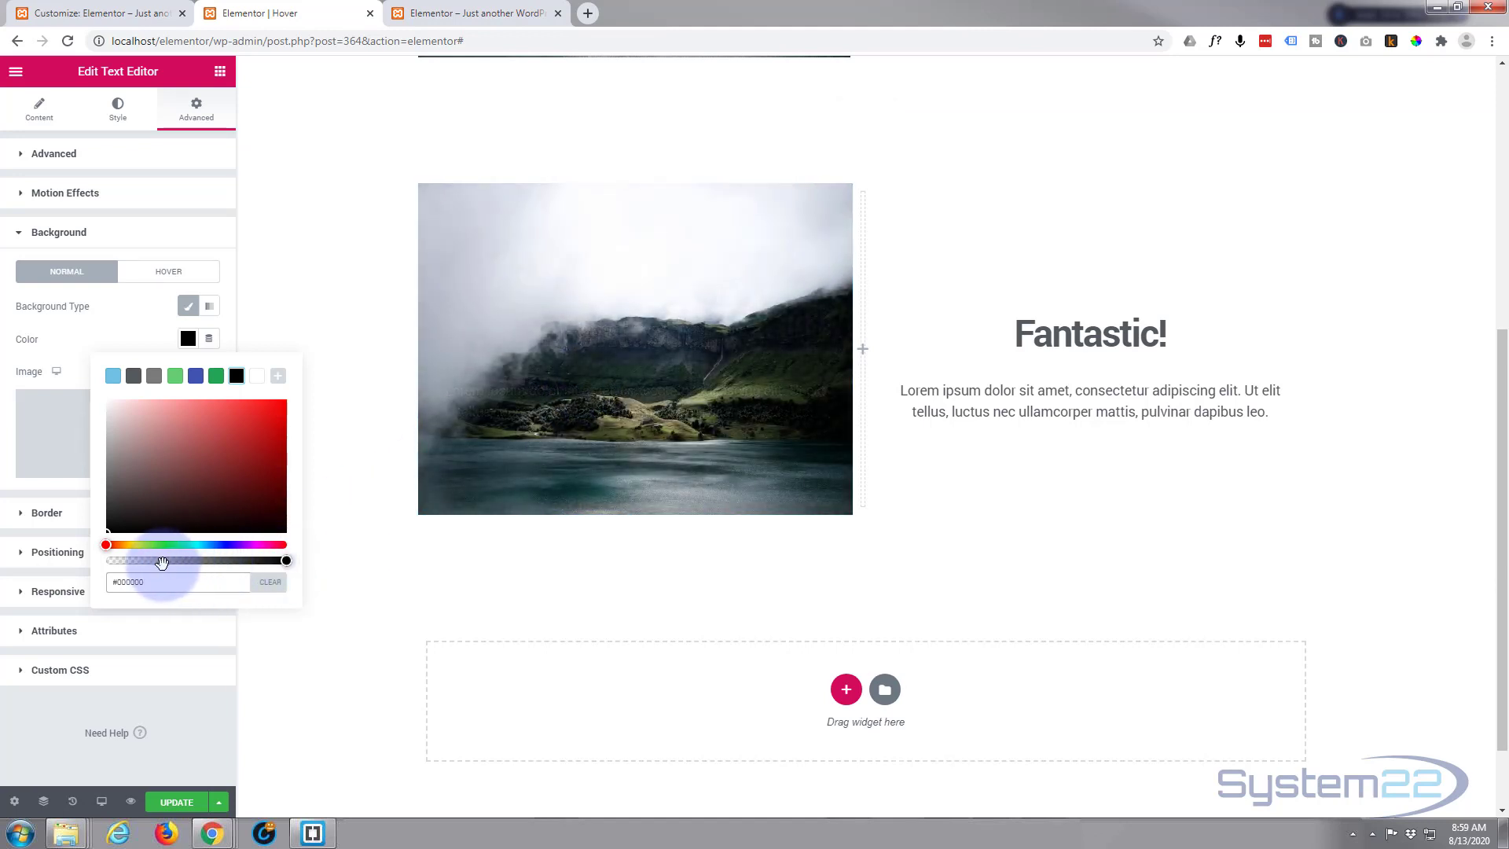
left_click(160, 561)
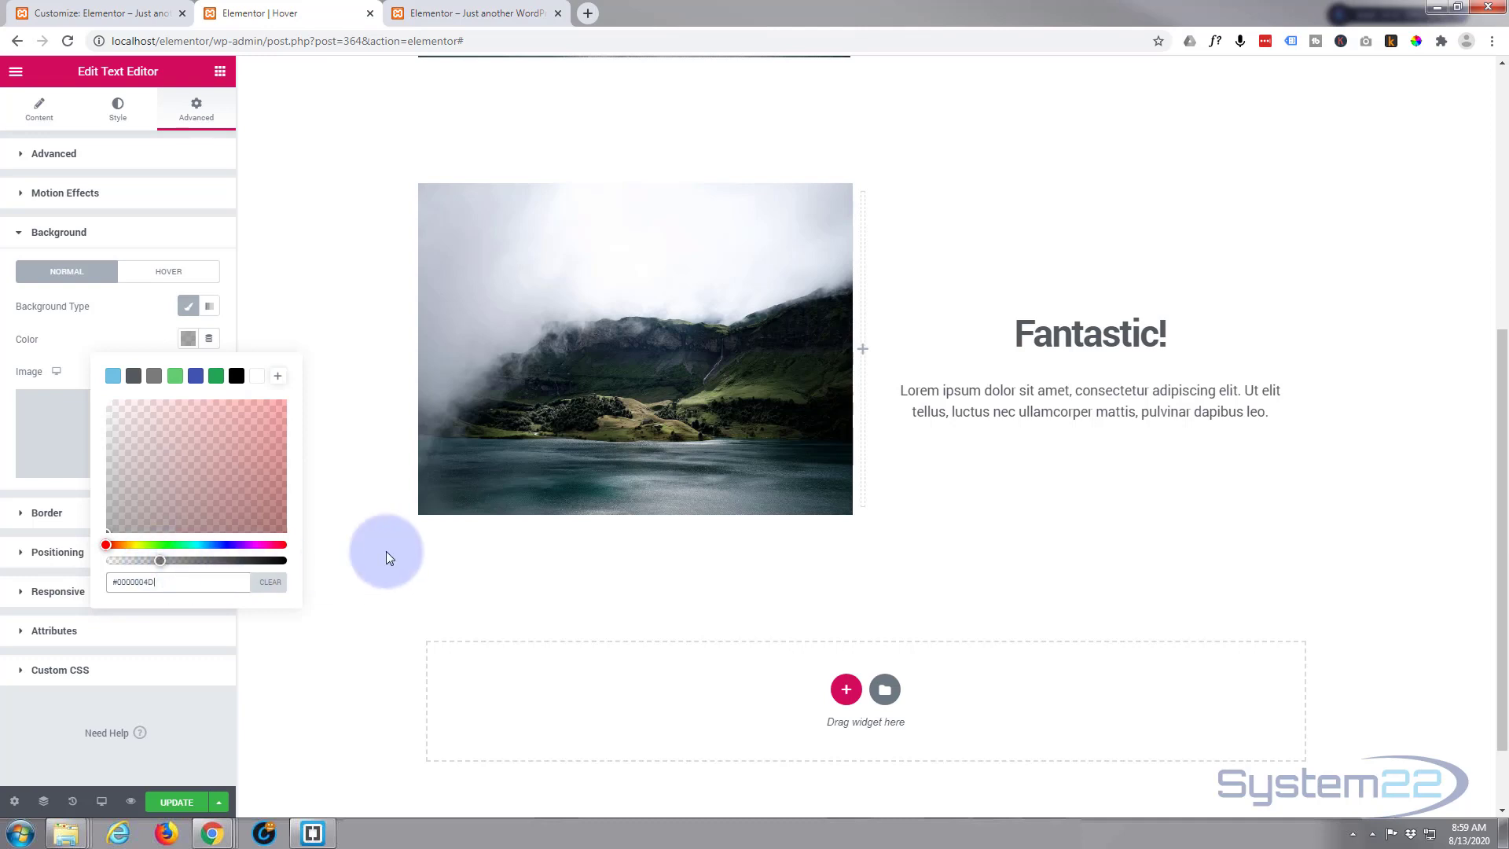
mouse_move(635, 347)
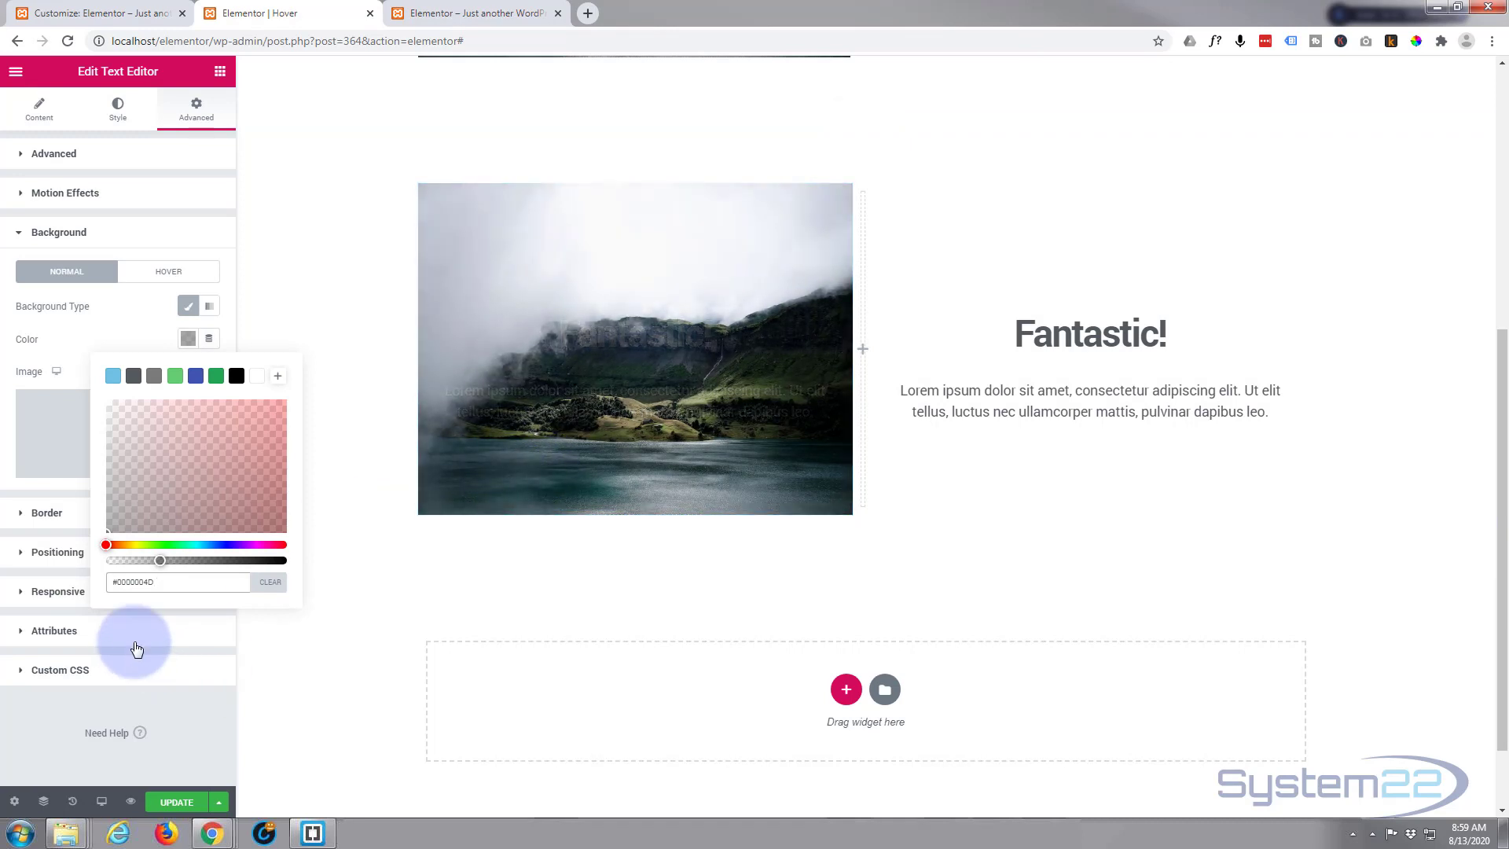
left_click(12, 444)
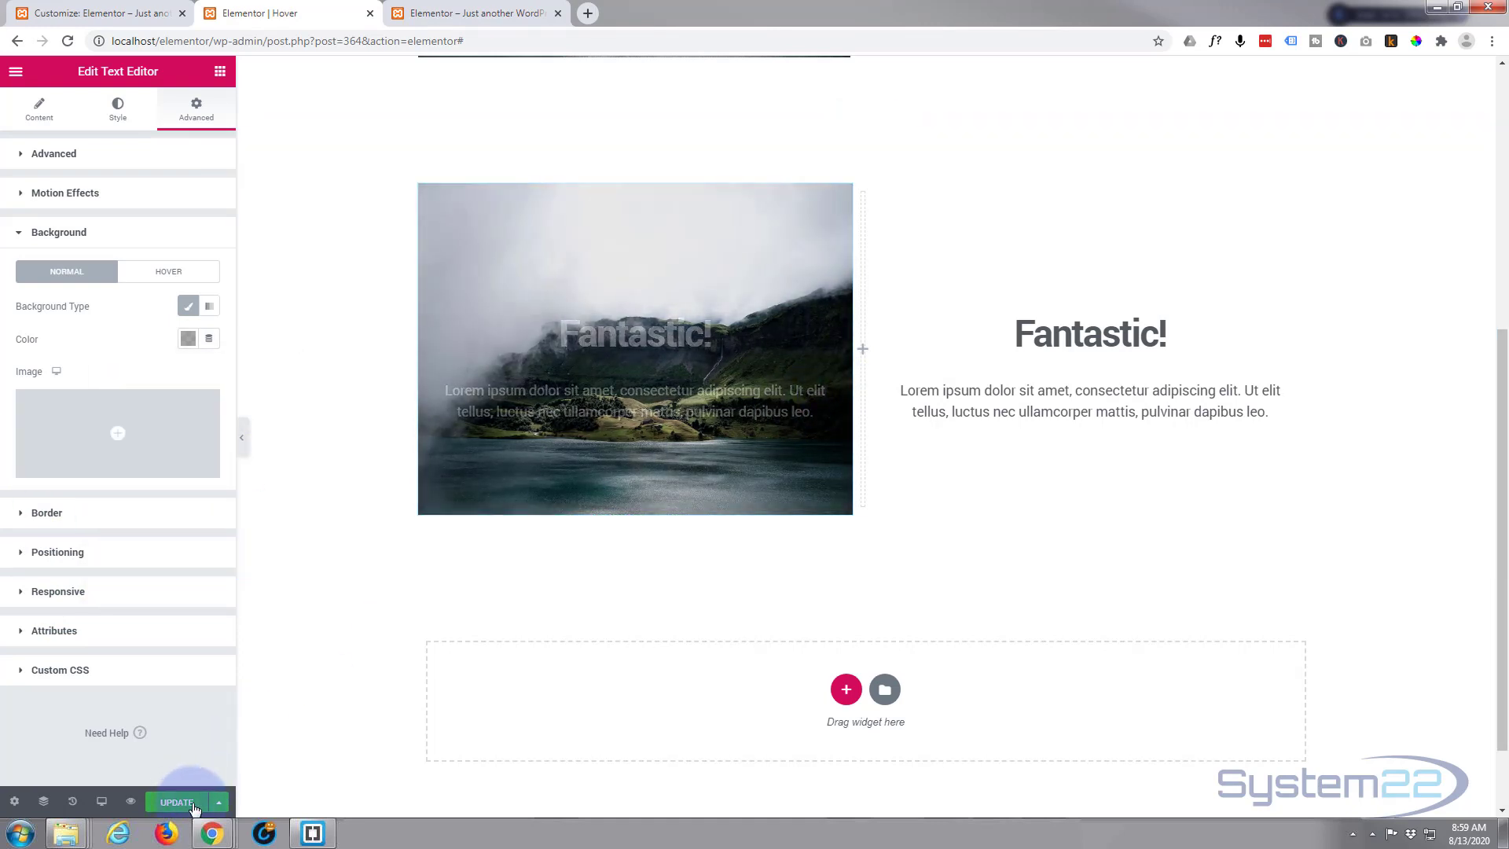
left_click(194, 806)
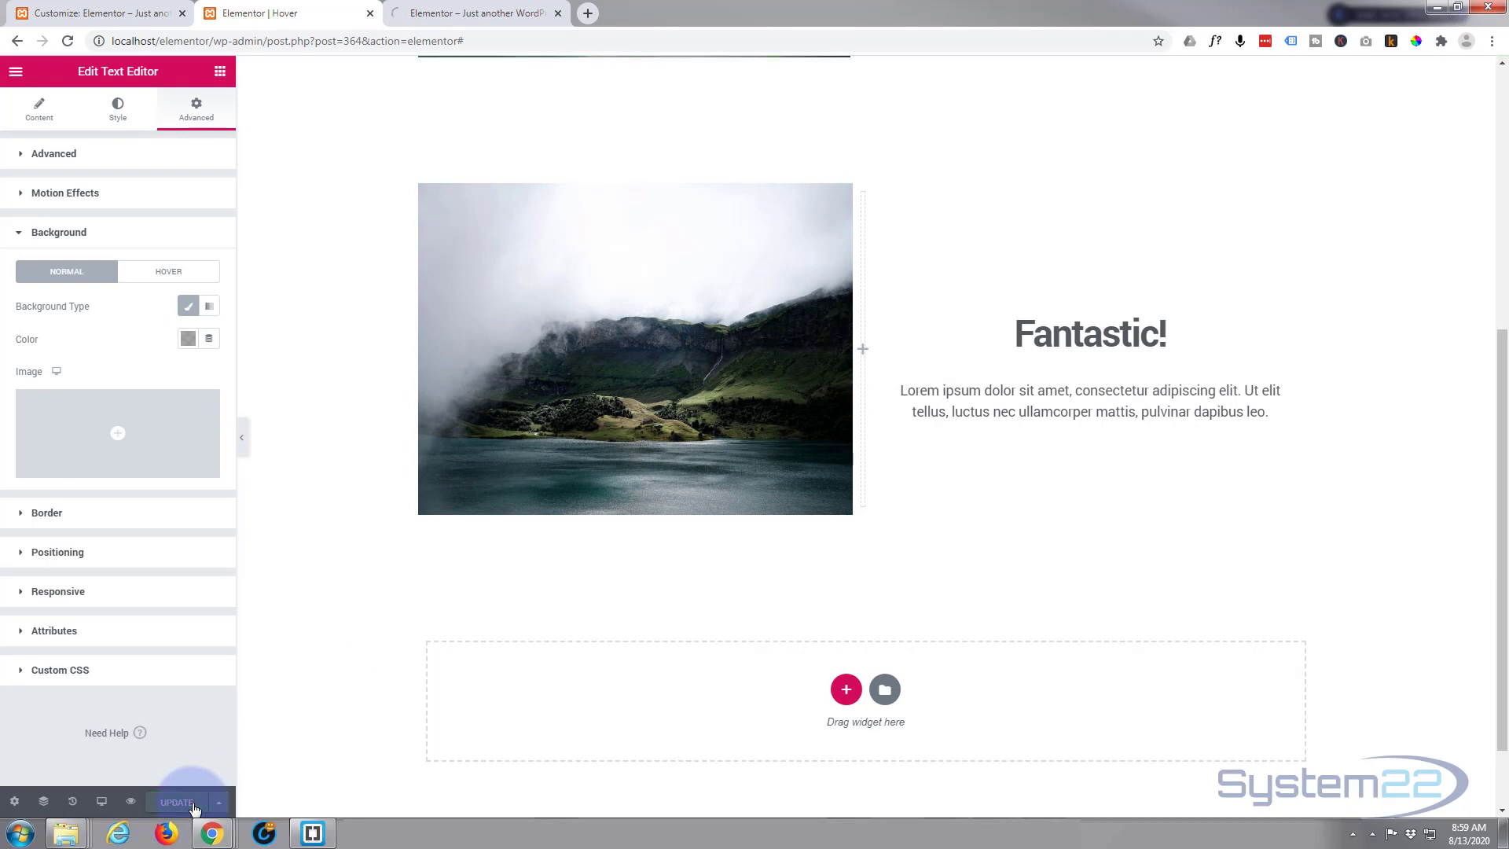
Step: Show the widget's Custom CSS and the theme's Additional CSS, then preview the page in a new tab
left_click(20, 672)
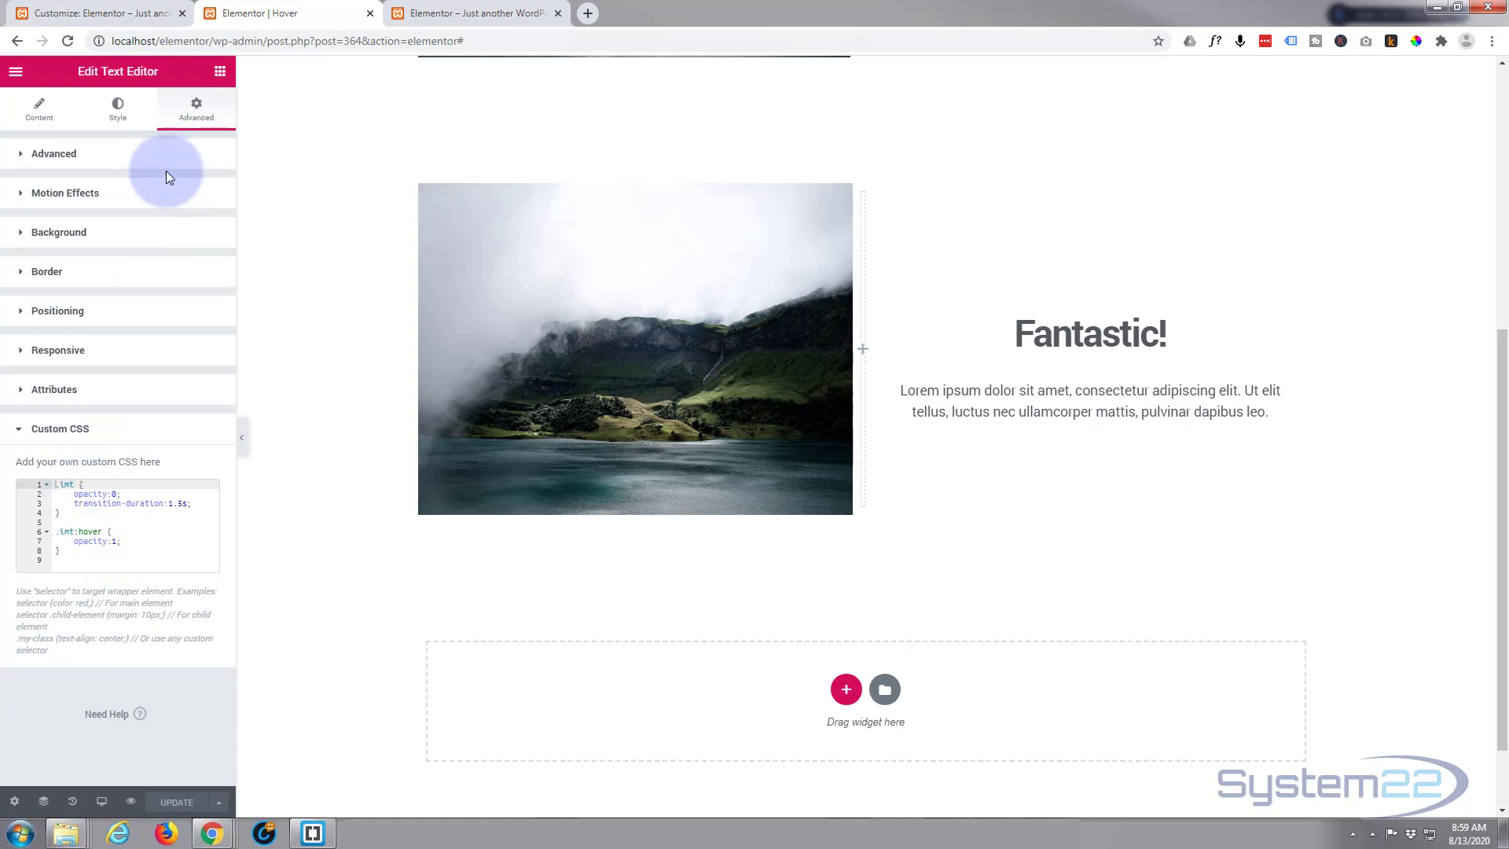
left_click(90, 14)
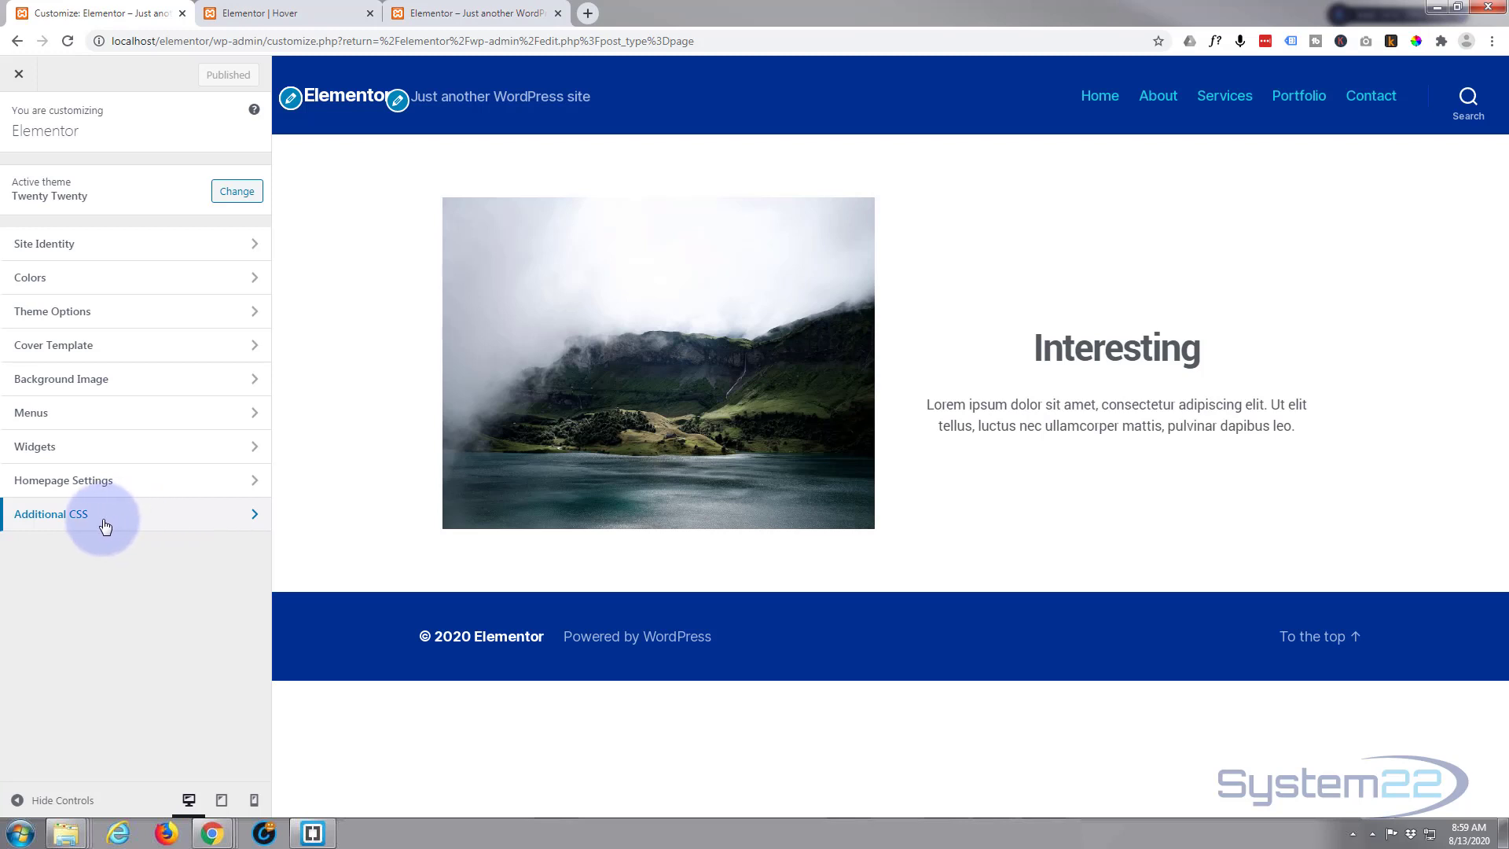
left_click(147, 521)
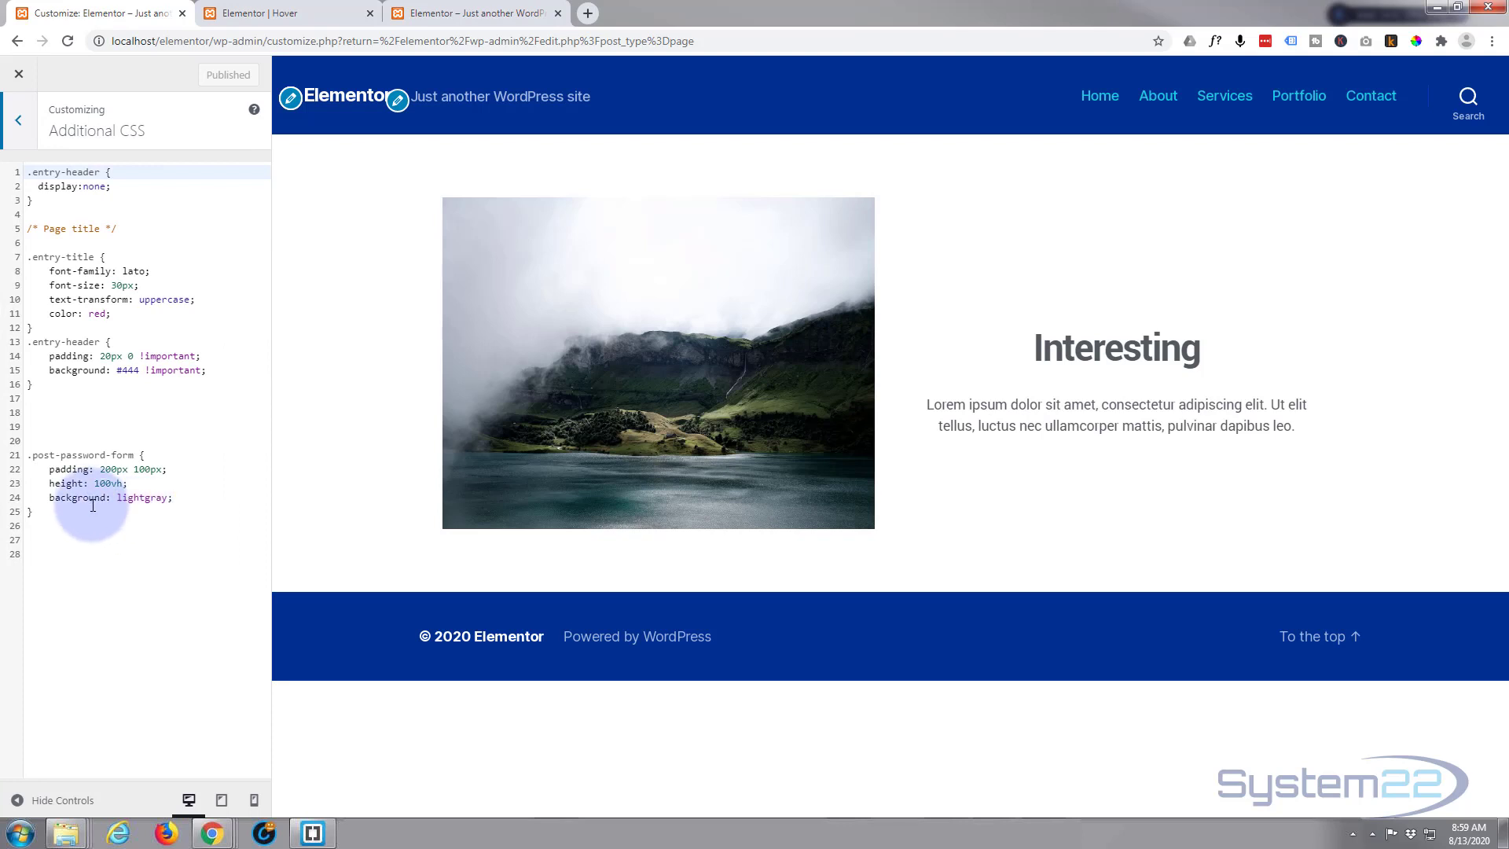
left_click(308, 9)
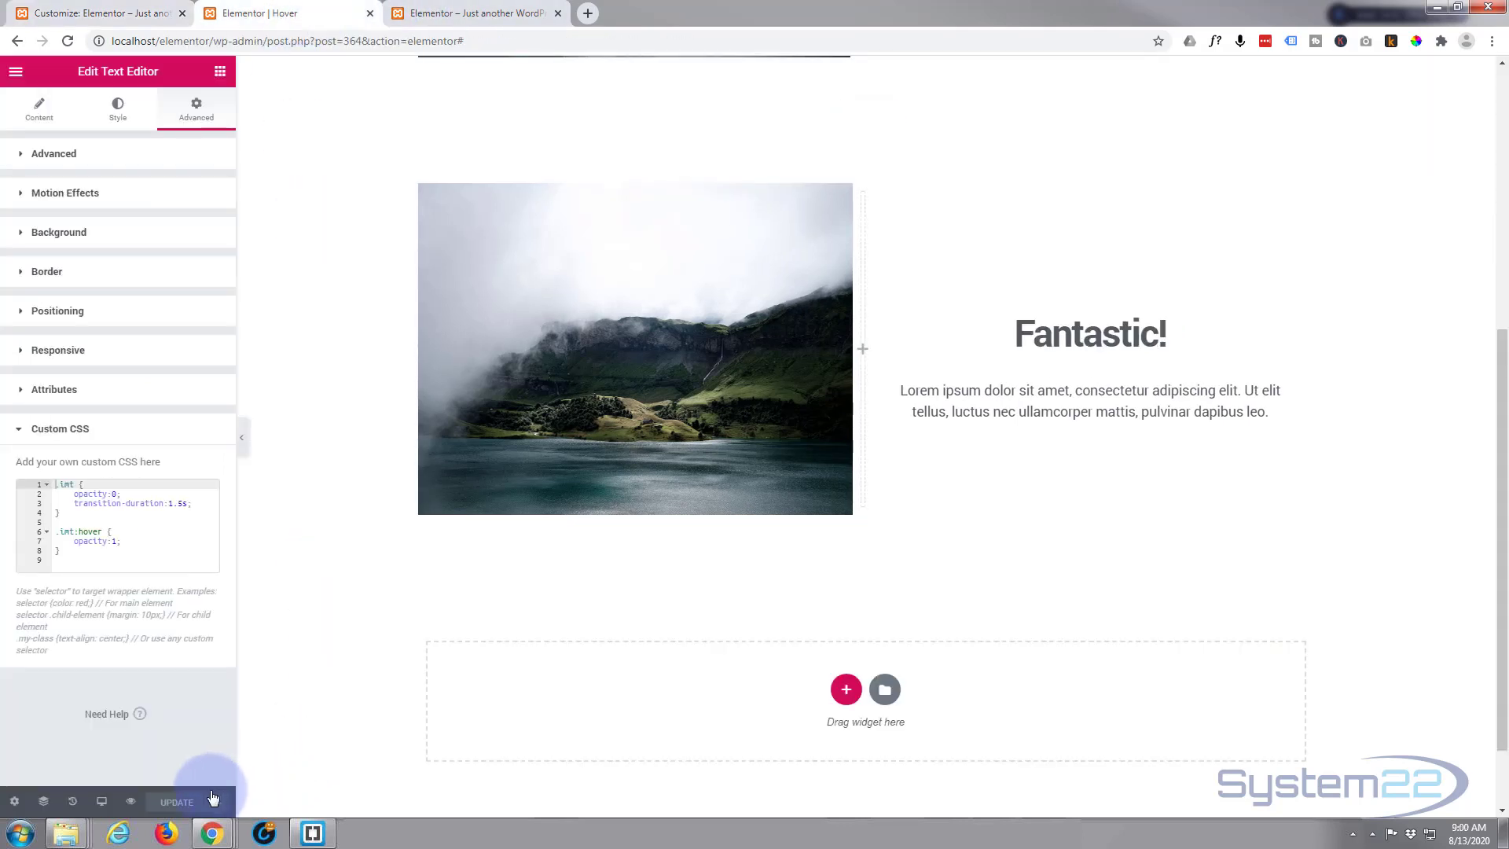
left_click(130, 801)
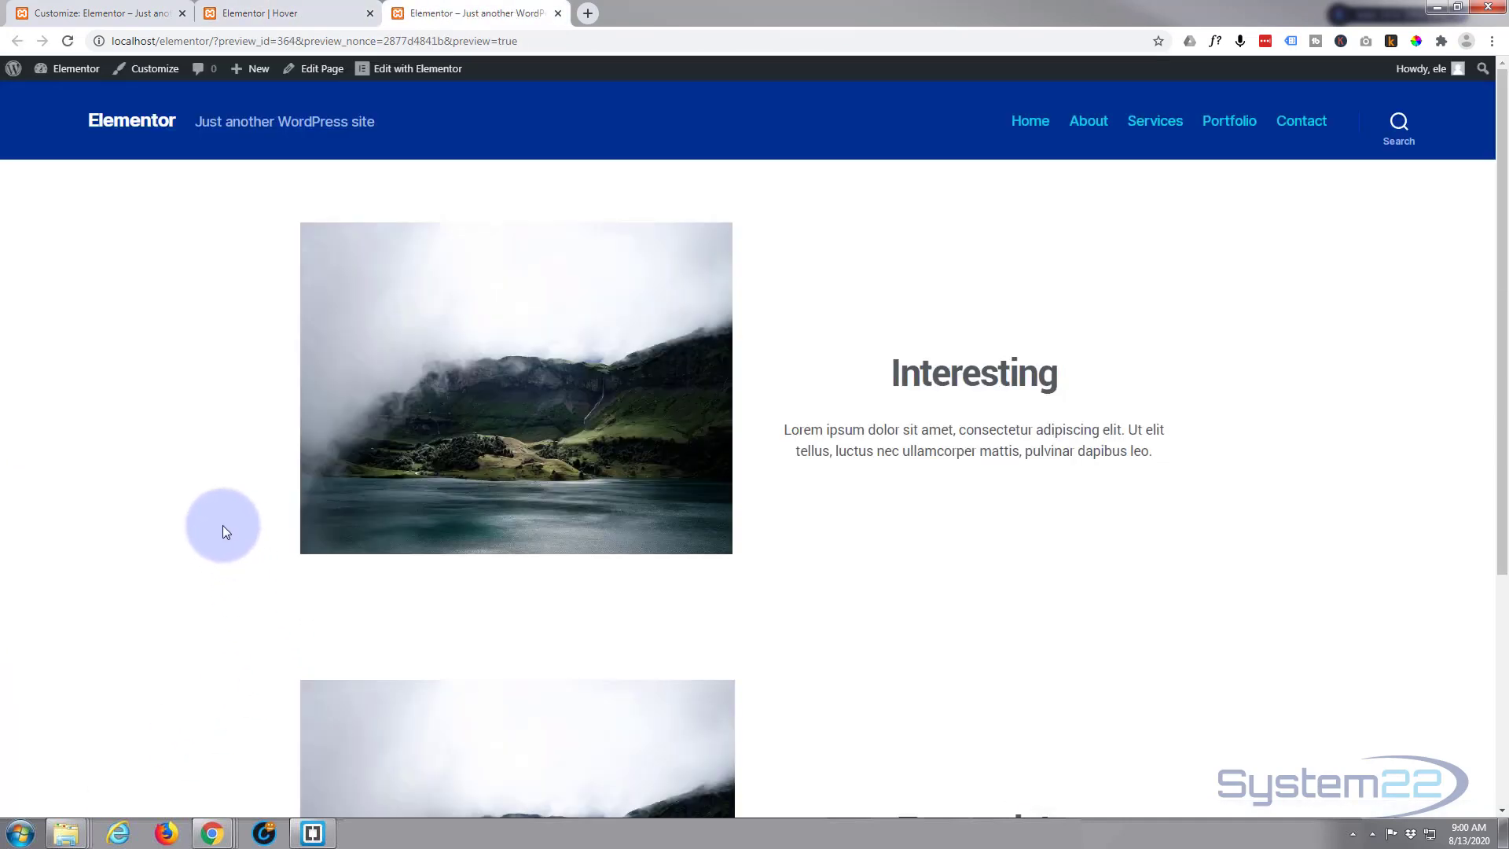
Step: Delete all custom hover CSS from the Fantastic! text widget and preview the page again
left_click(303, 14)
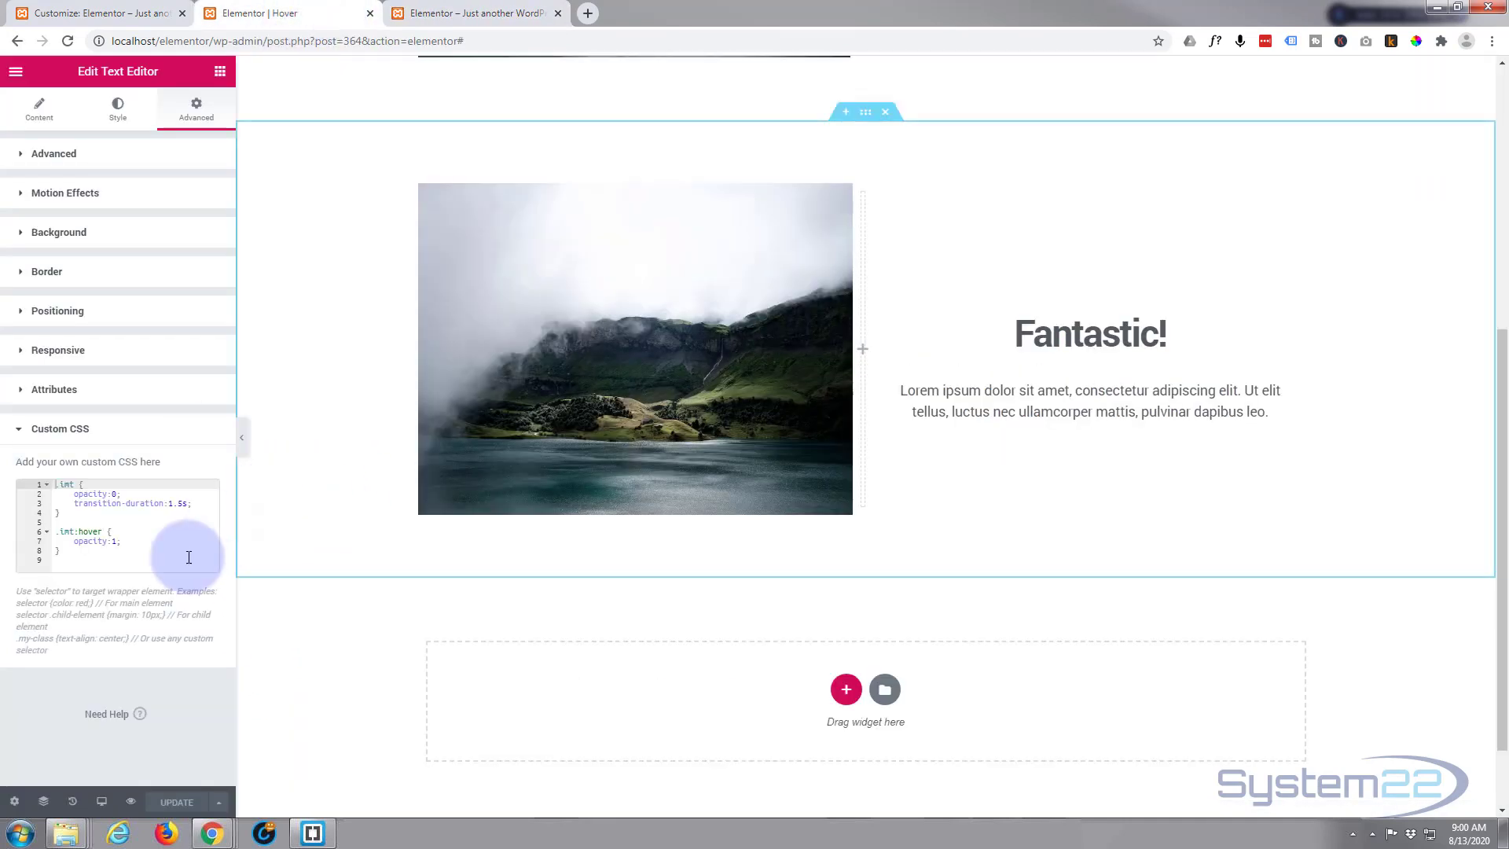
left_click_drag(75, 564, 52, 482)
key("ctrl+c")
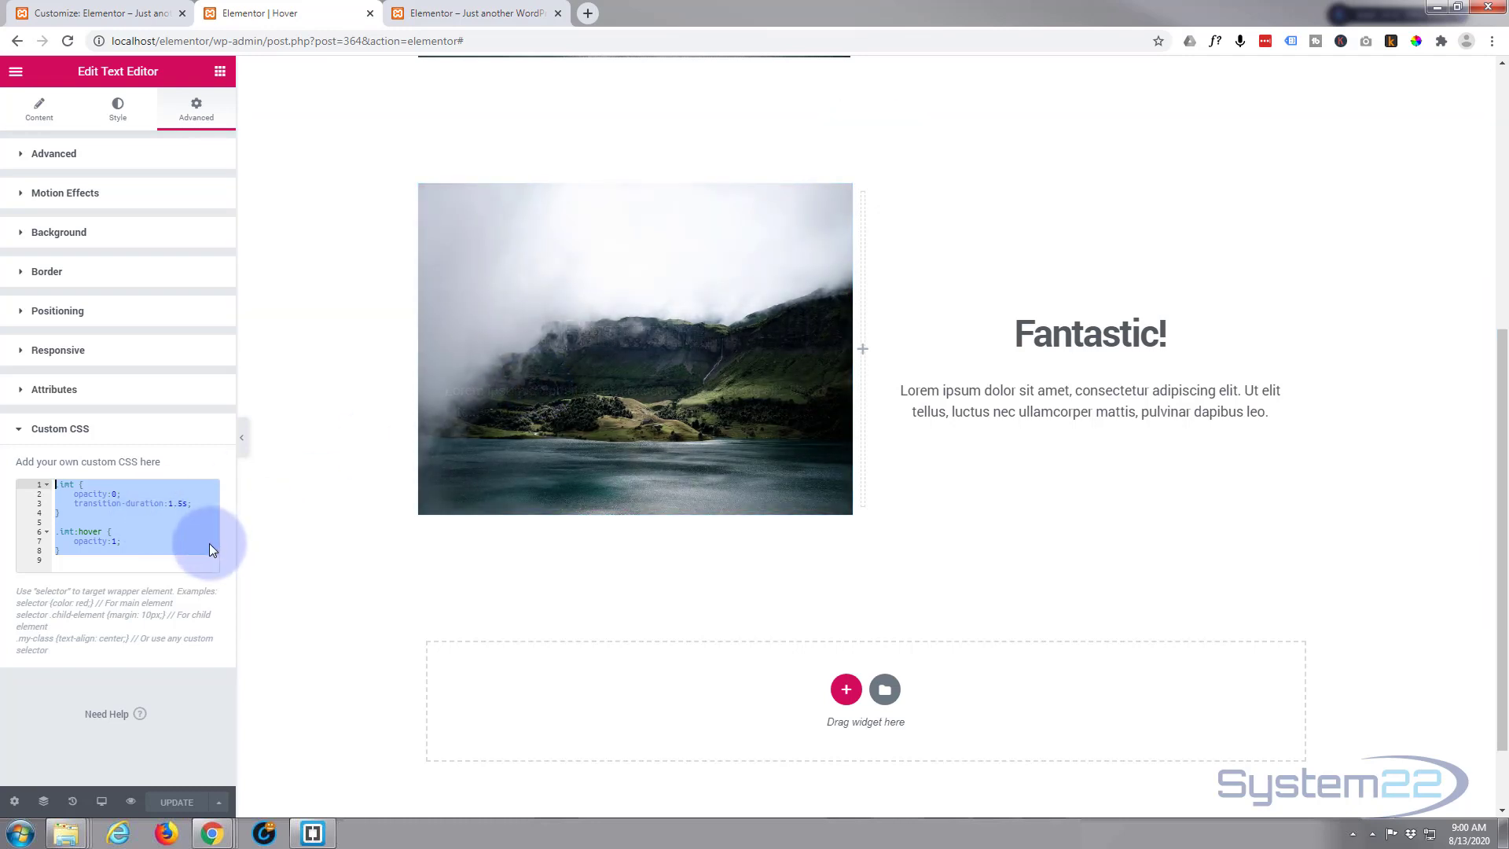
key("Delete")
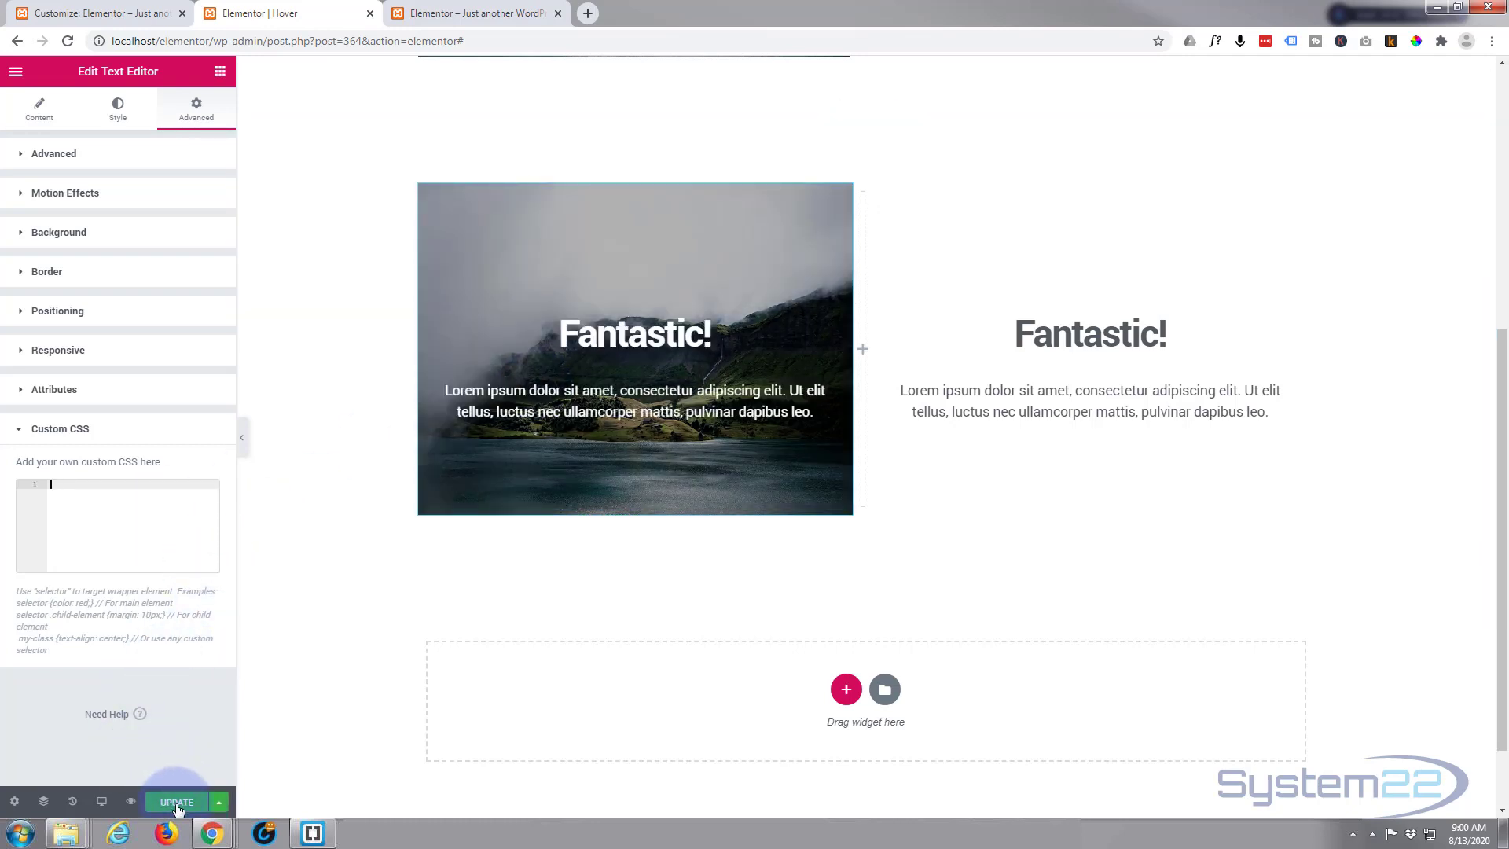
left_click(131, 804)
scroll(158, 687, "down", 2)
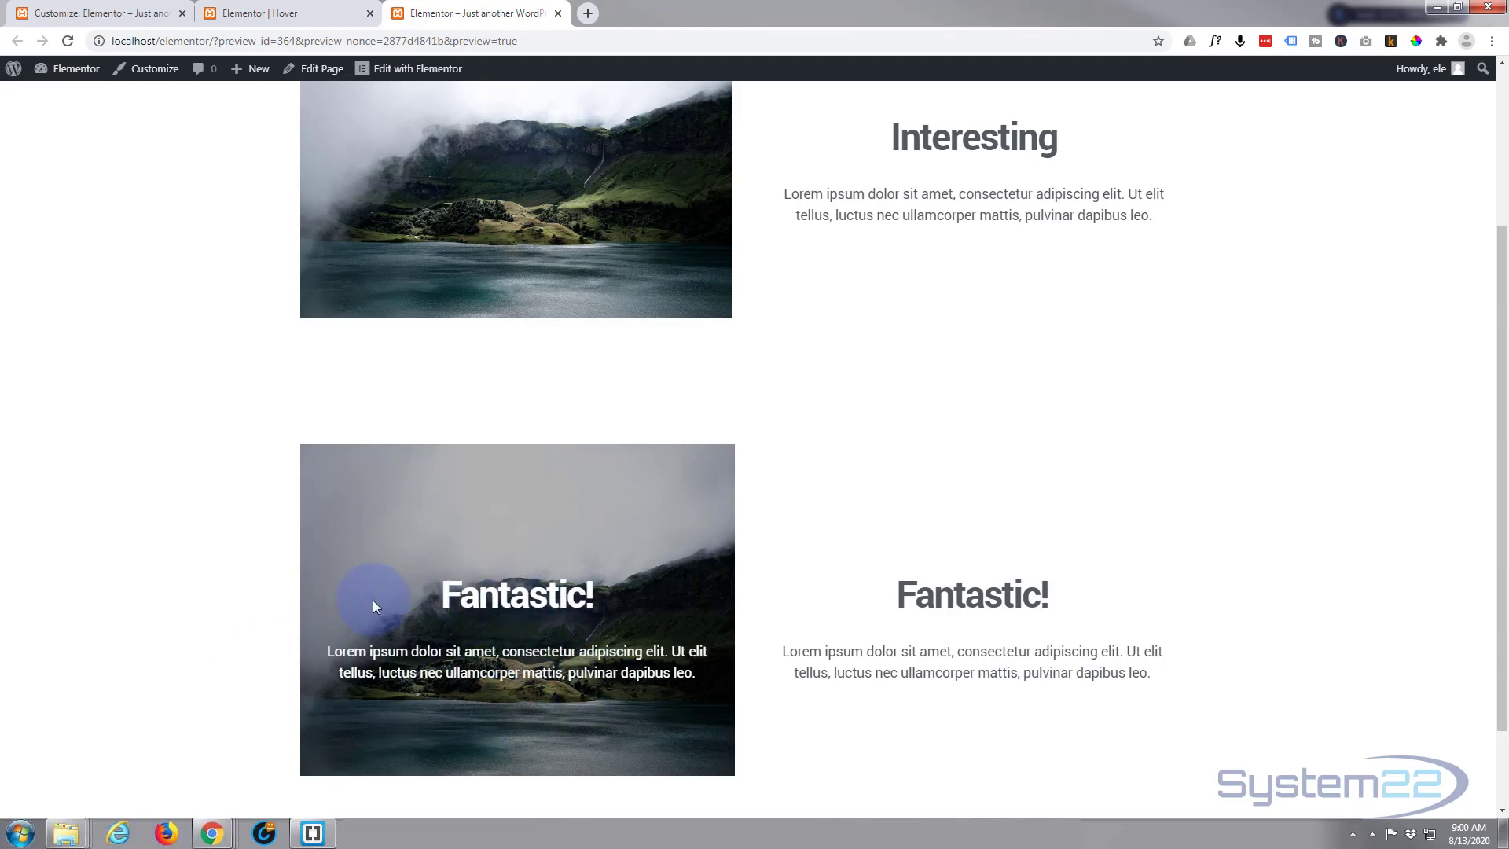
Step: Add an 'Image hover' section with the .imt and .imt:hover rules to Additional CSS, and publish
left_click(112, 17)
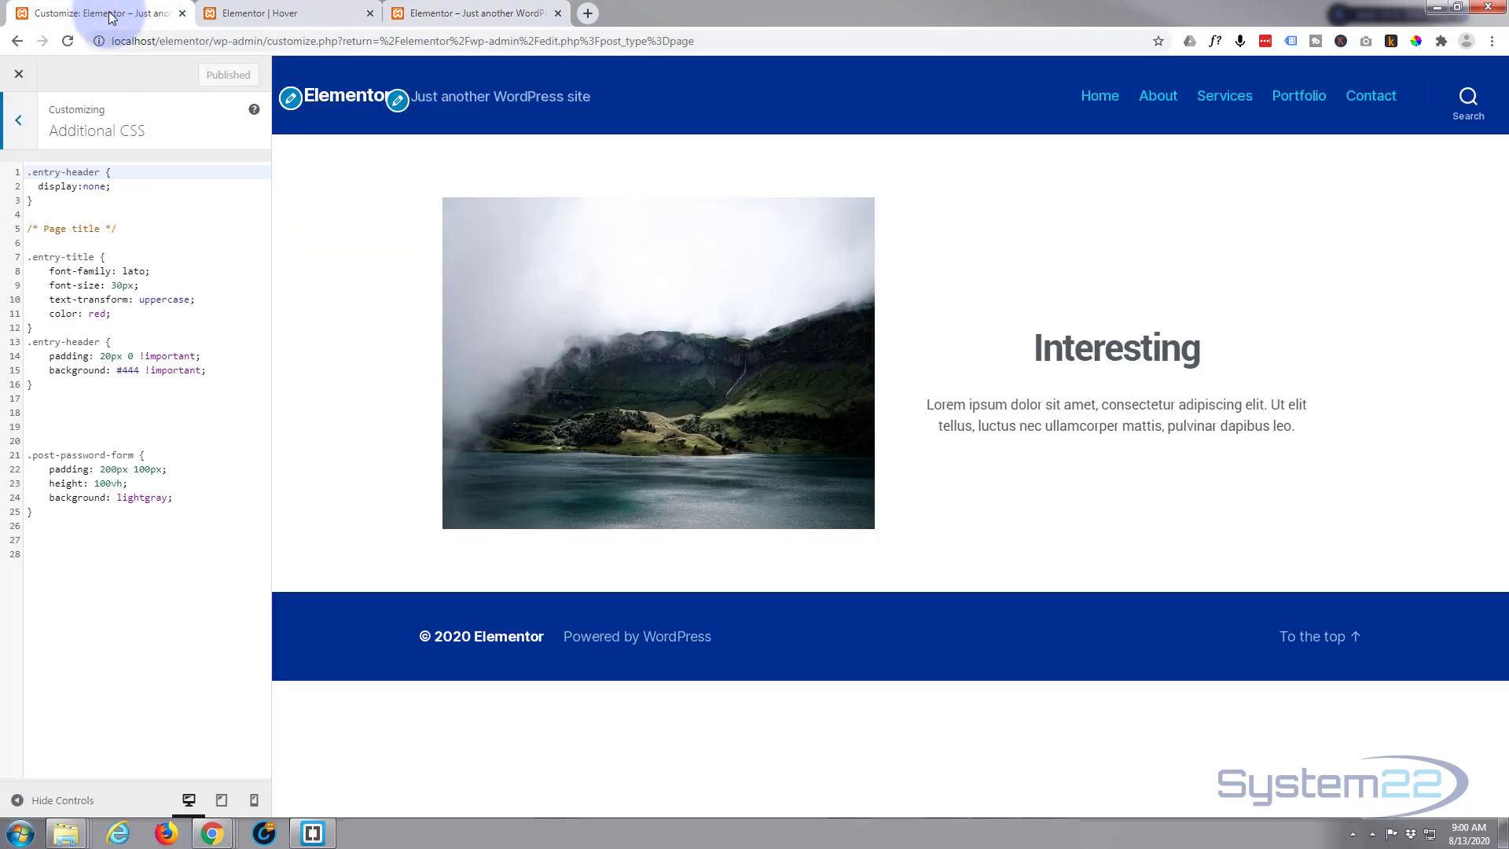
left_click(38, 515)
key("Return")
key("Return")
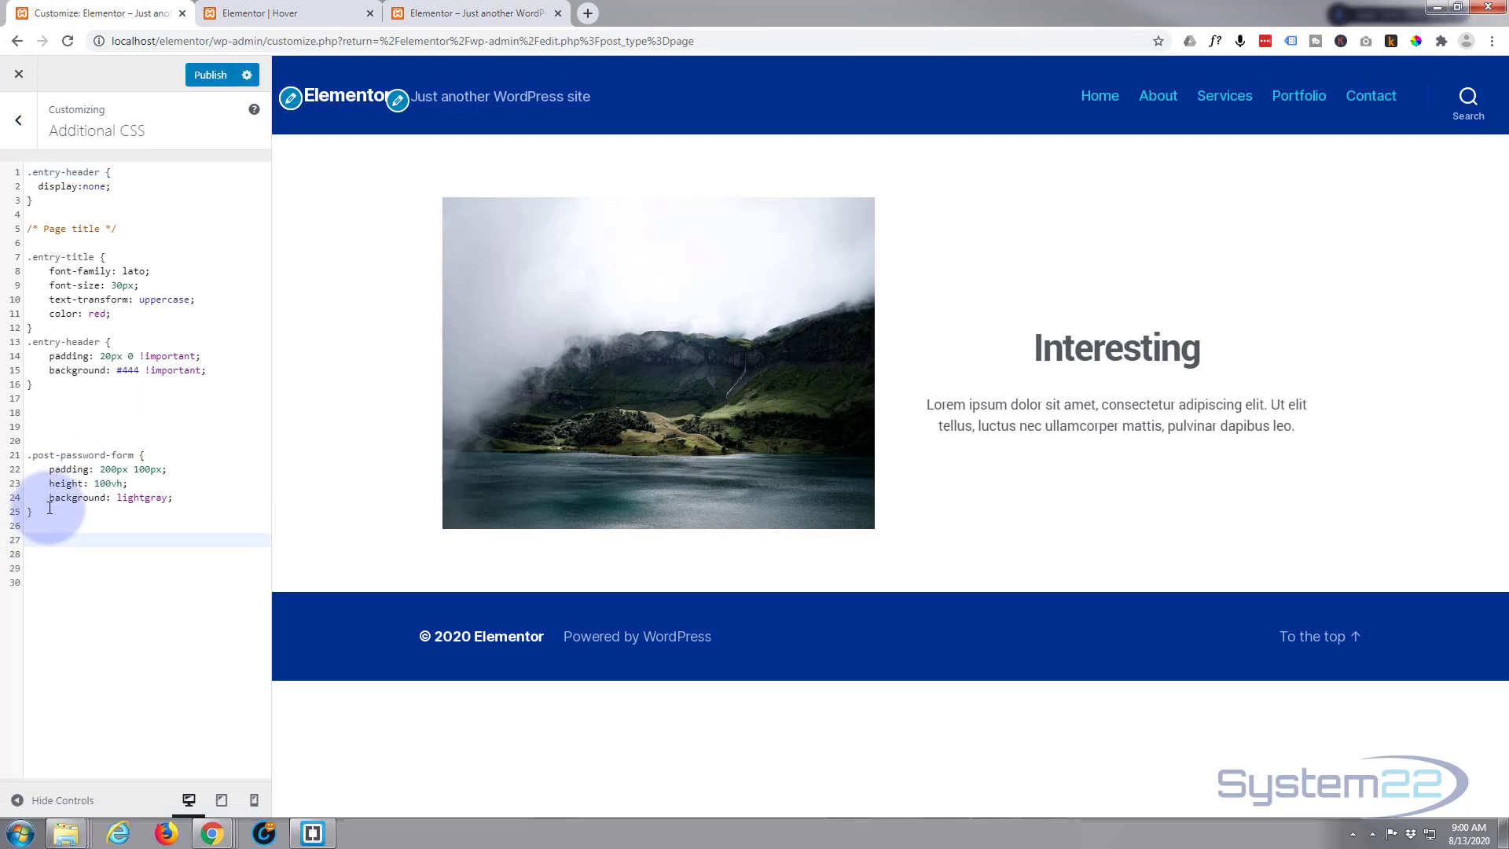
type("/")
type("*")
type("  Image hover */")
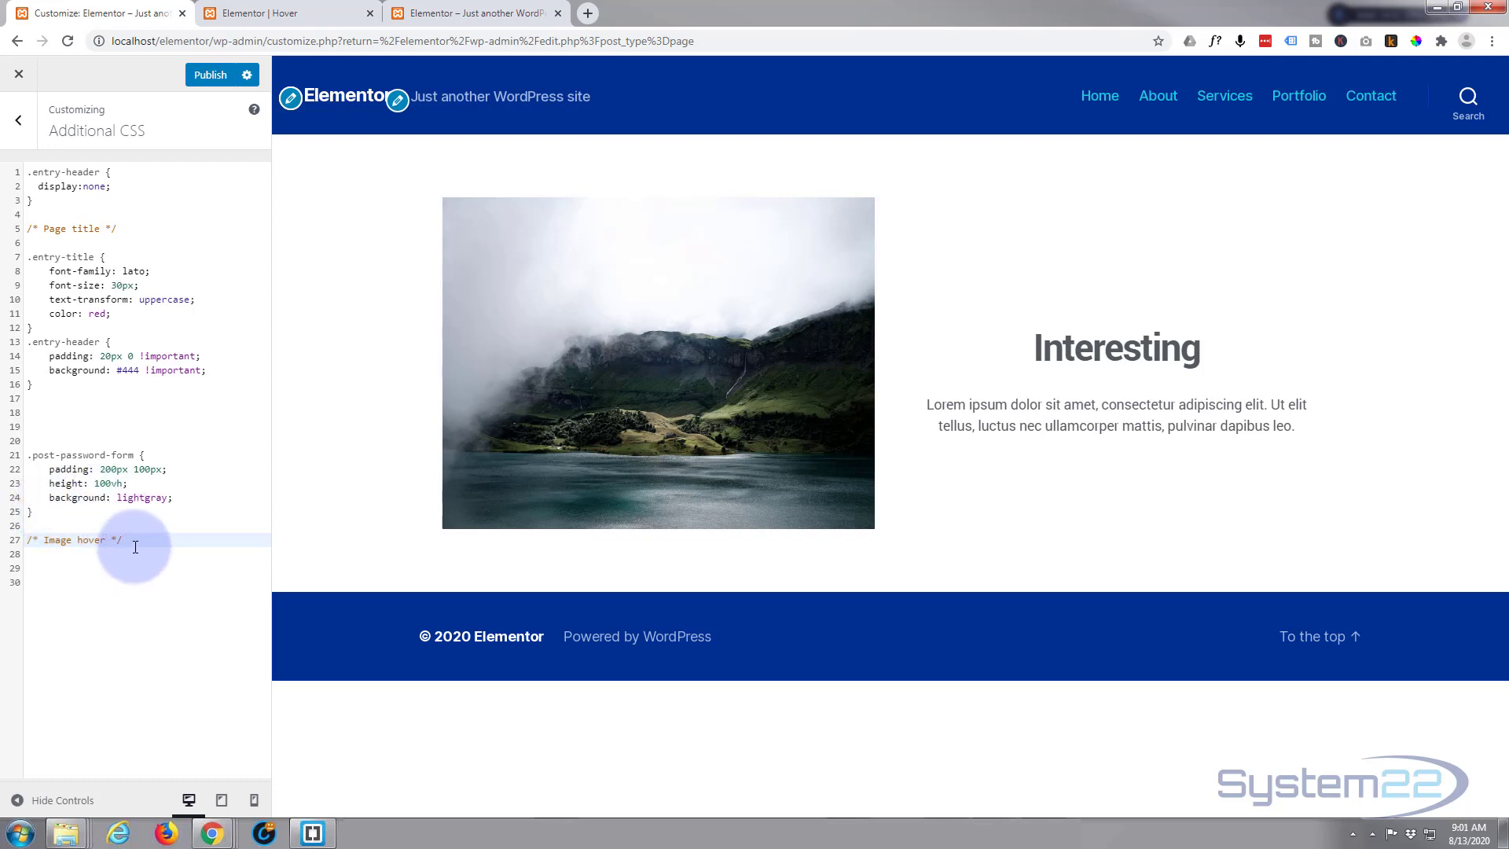
key("Return")
key("Return")
key("ctrl+v")
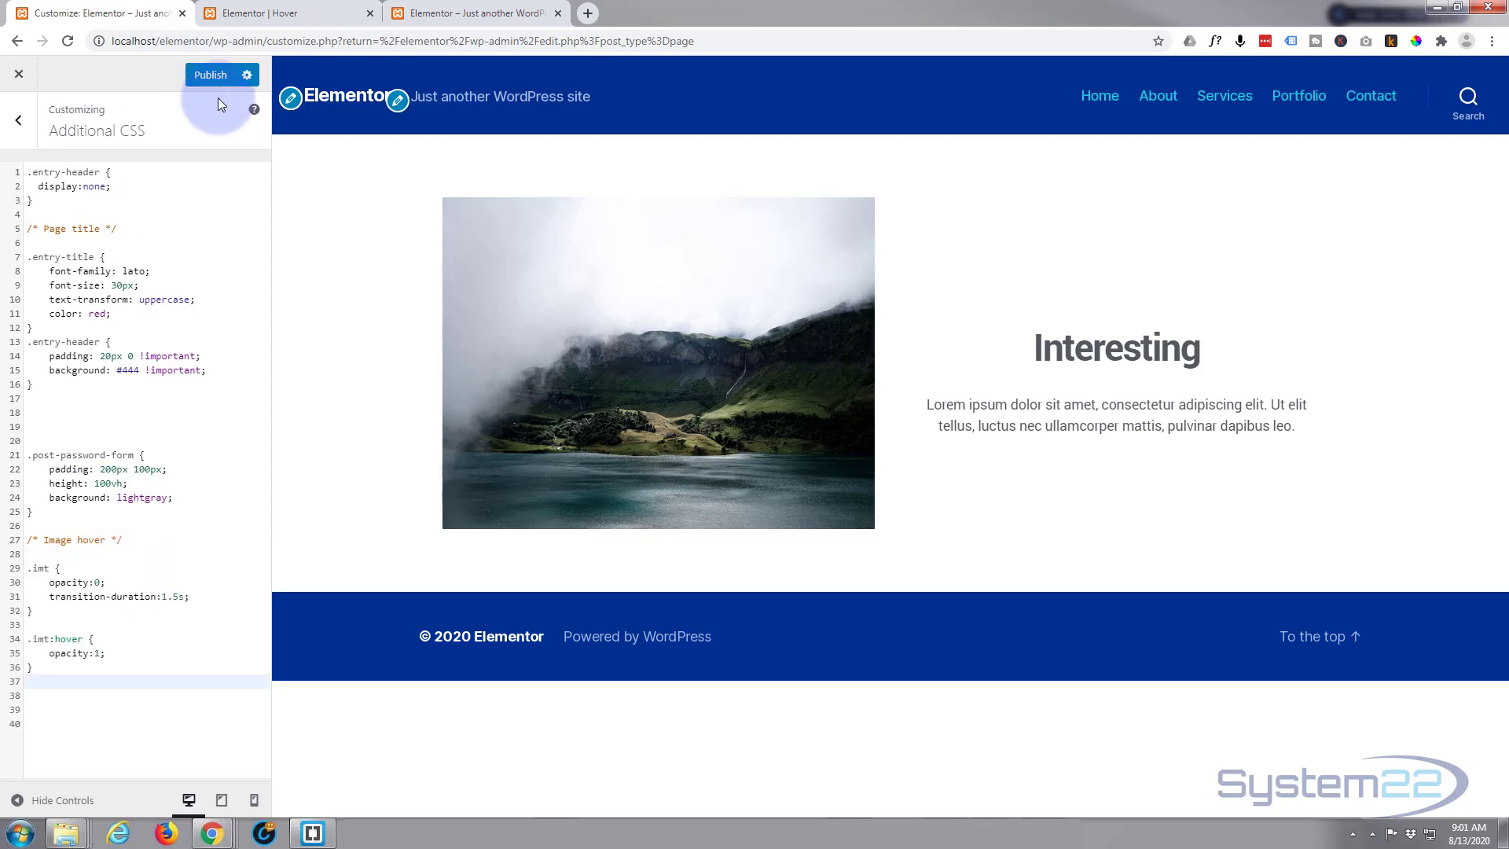
left_click(211, 78)
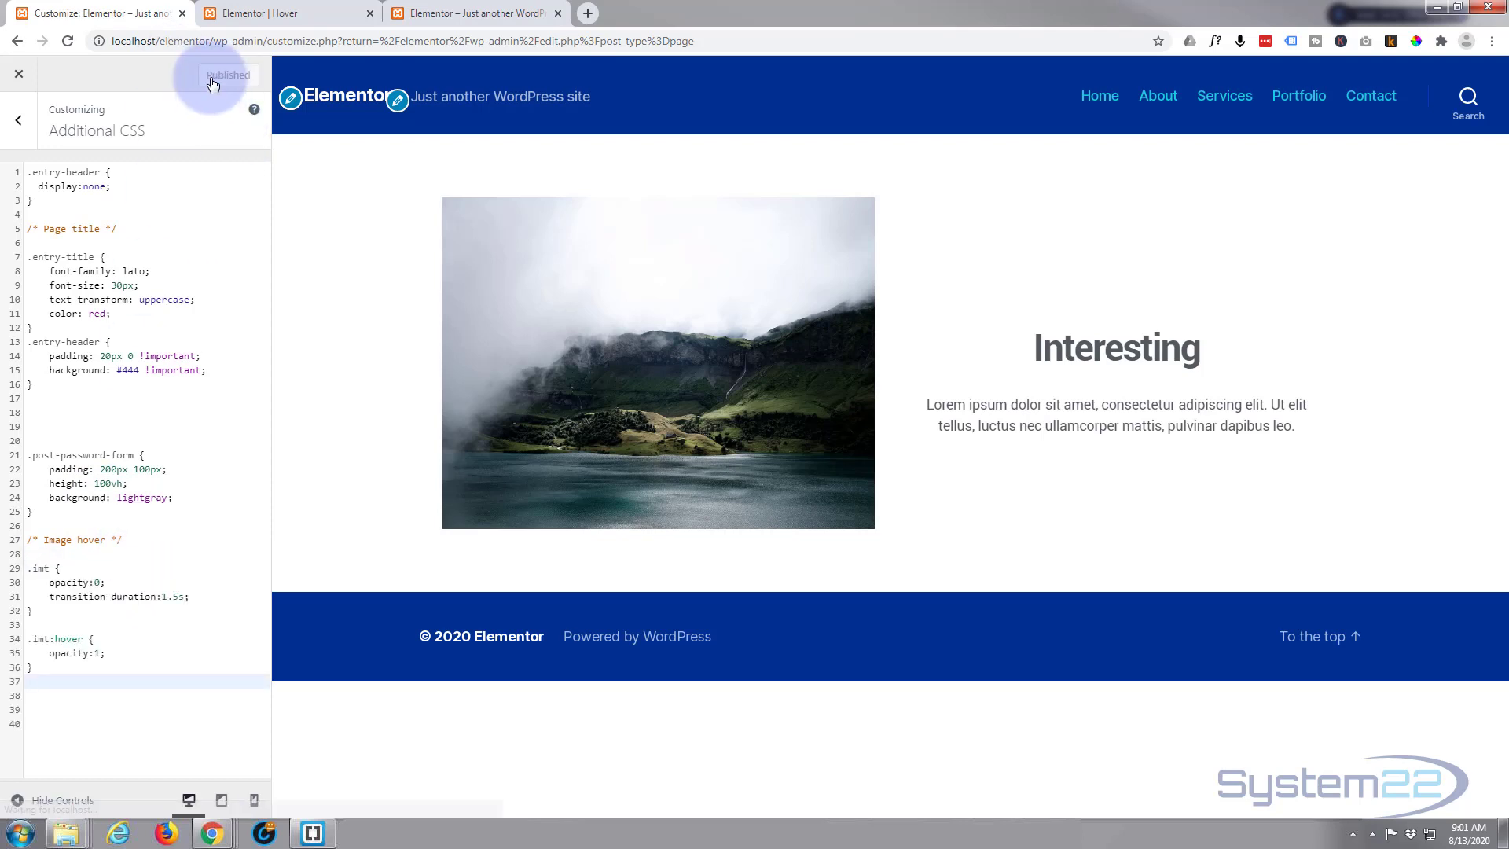
Step: Reload the front-end preview so the published theme CSS hides the lower Fantastic! overlay
left_click(472, 15)
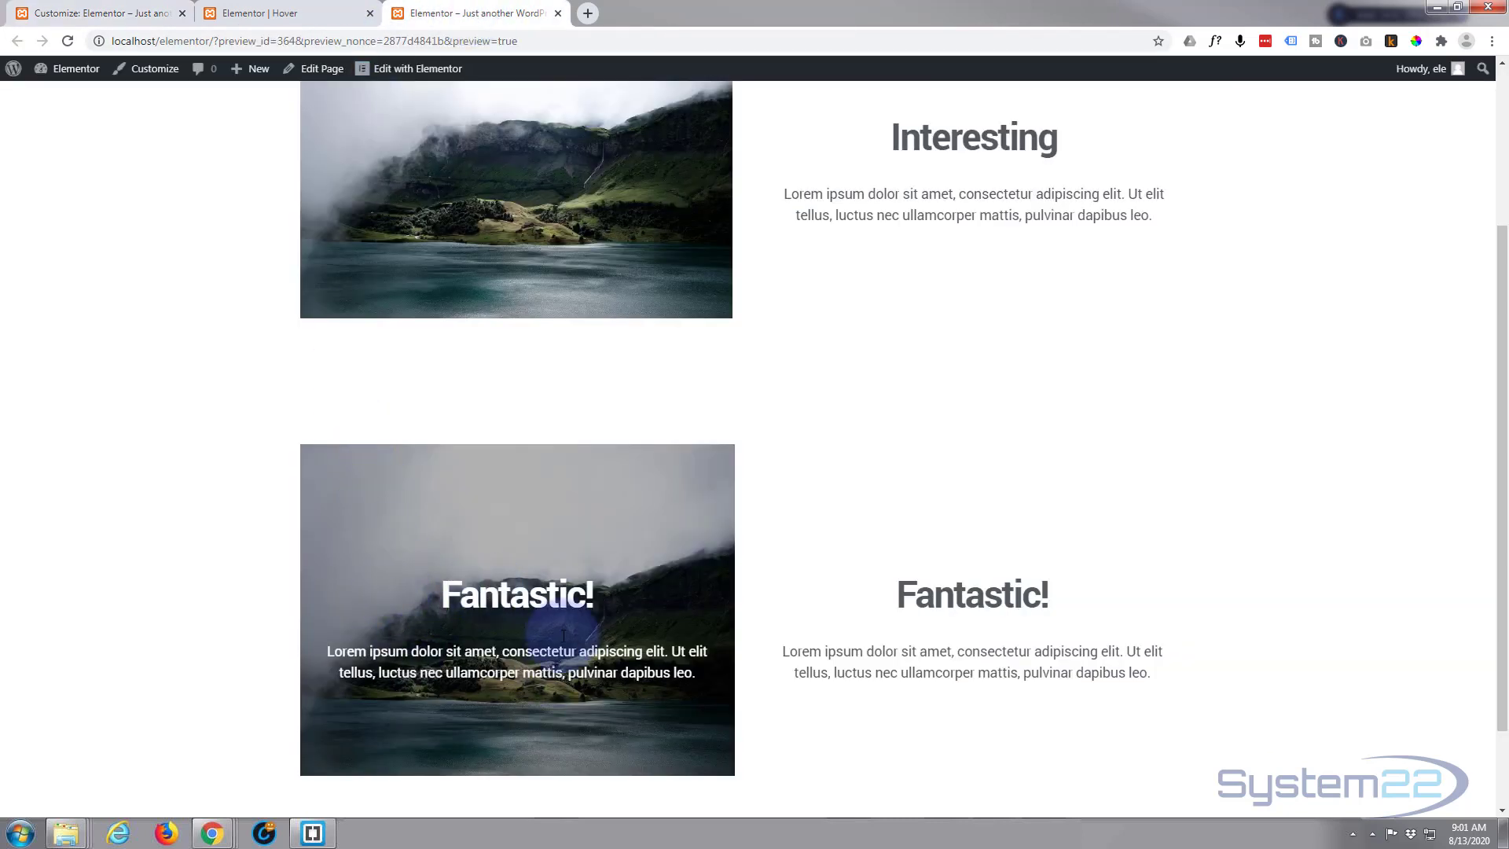
left_click(66, 44)
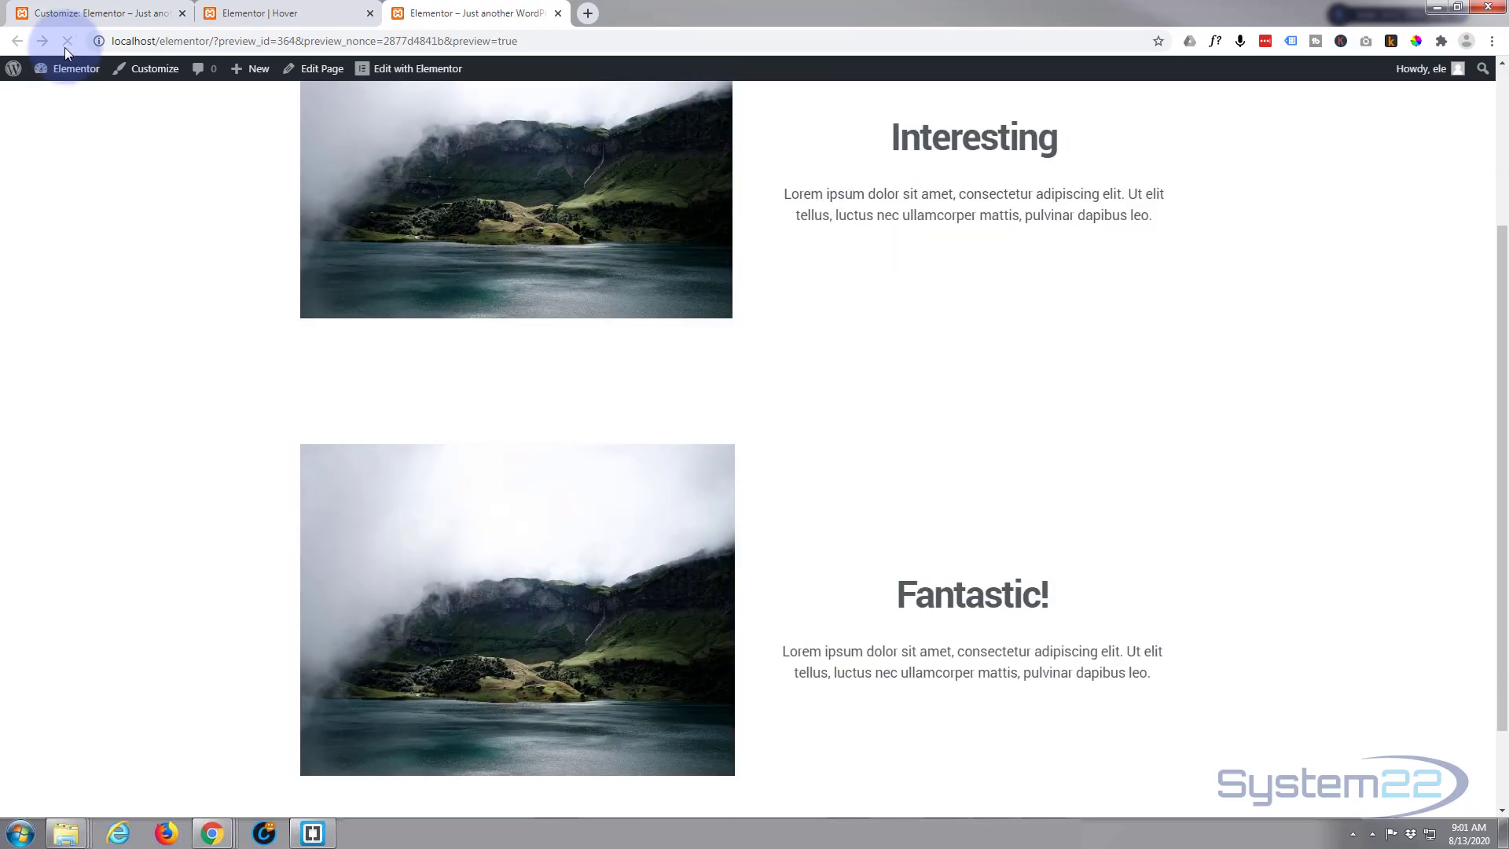